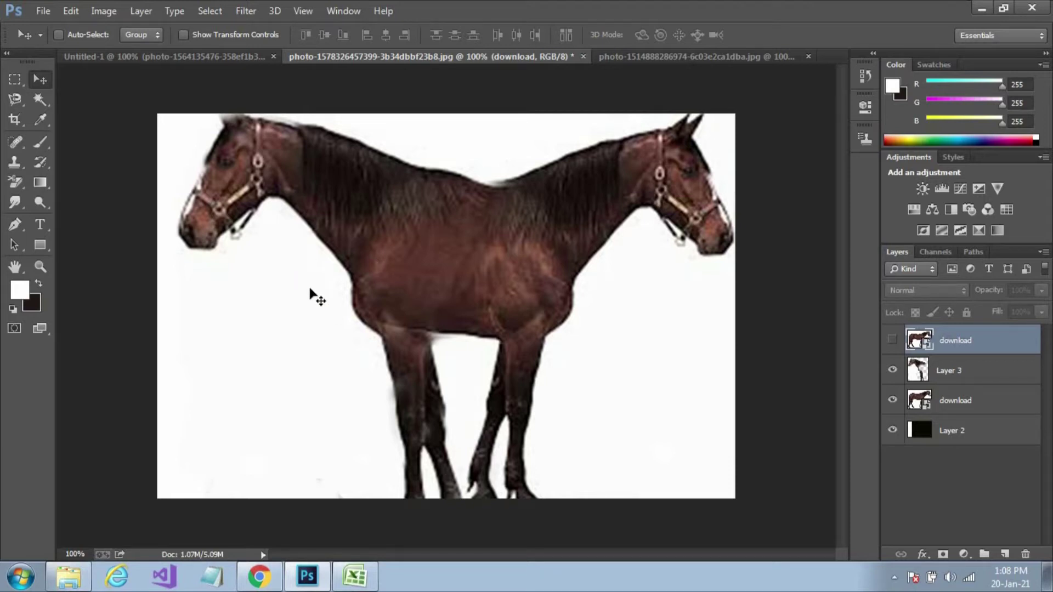
Switch to the cat photo and toggle its top layer's visibility to compare the original with the retouched version.
left_click(652, 55)
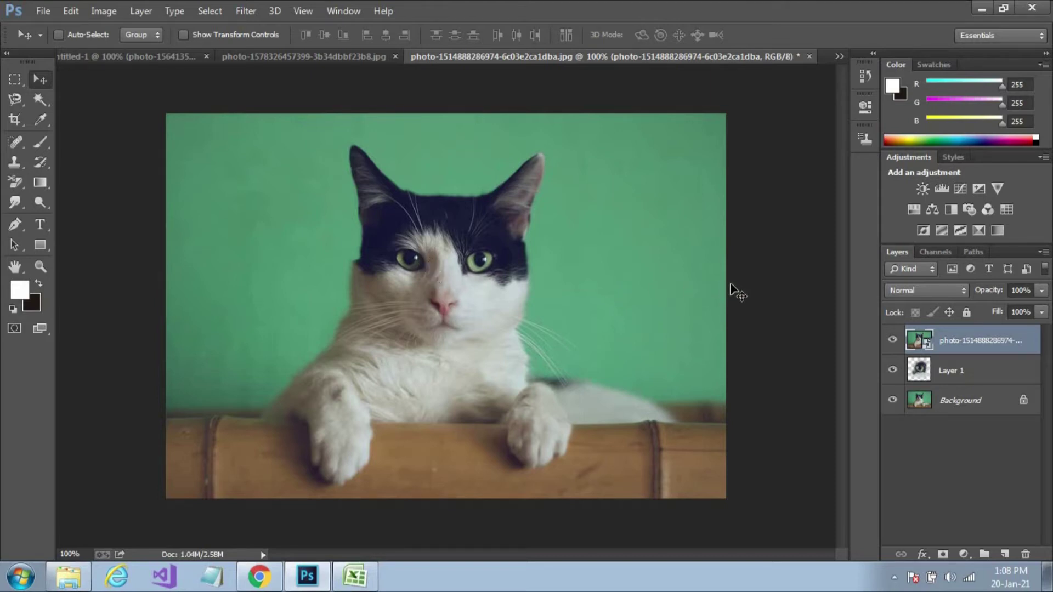
left_click(892, 341)
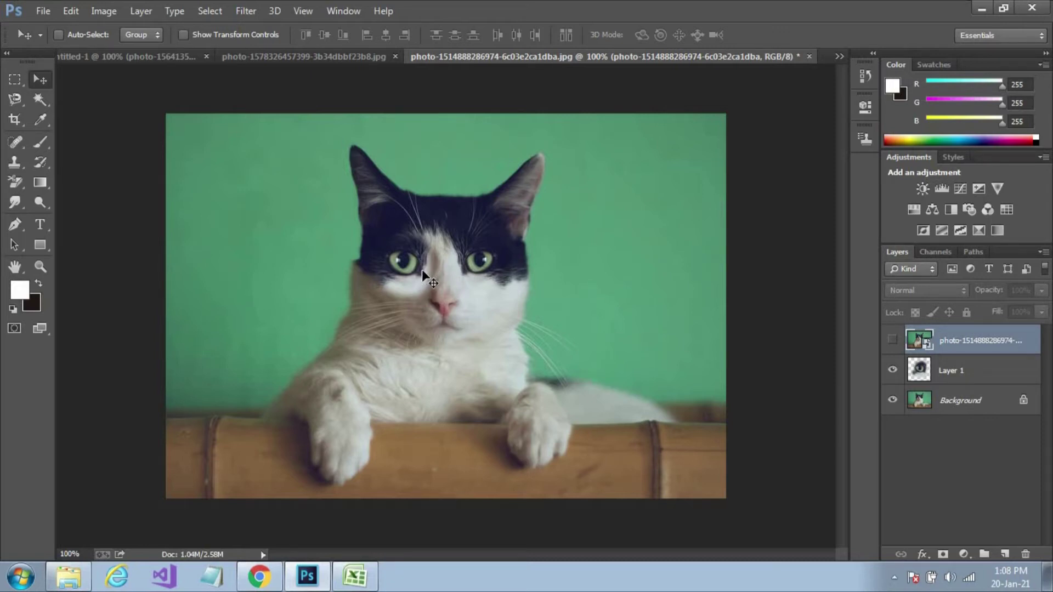
left_click(892, 340)
In the desert document, activate the Clone Stamp tool and add an empty layer above the photo.
left_click(159, 57)
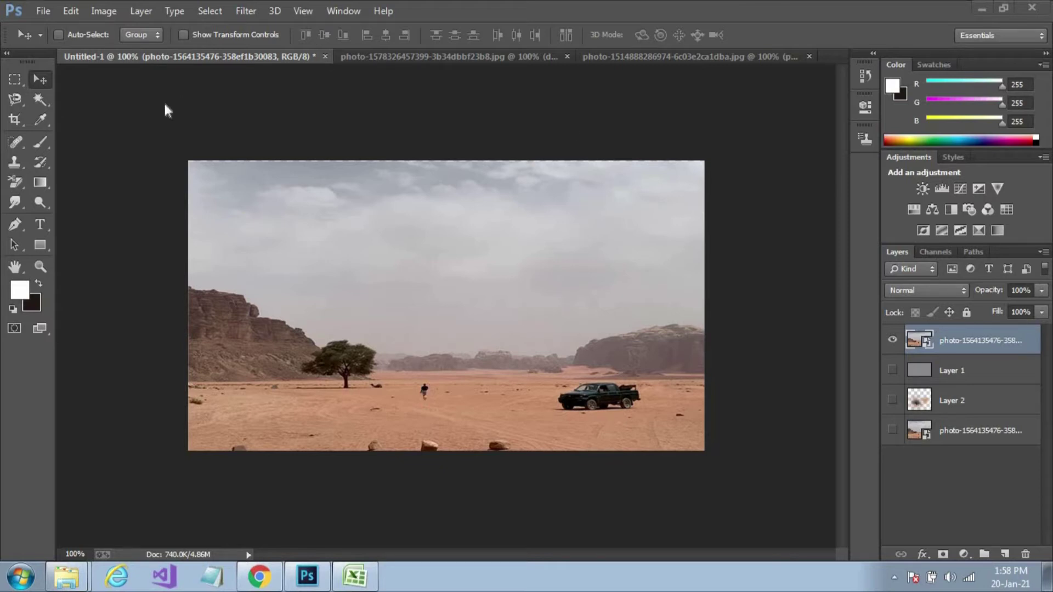
left_click(13, 162)
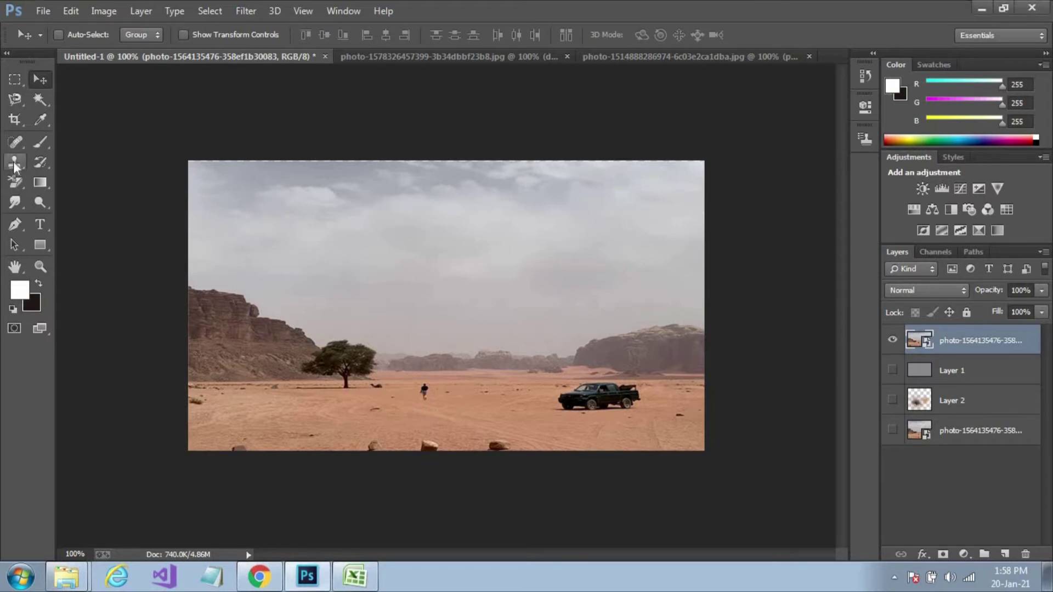
left_click(15, 164)
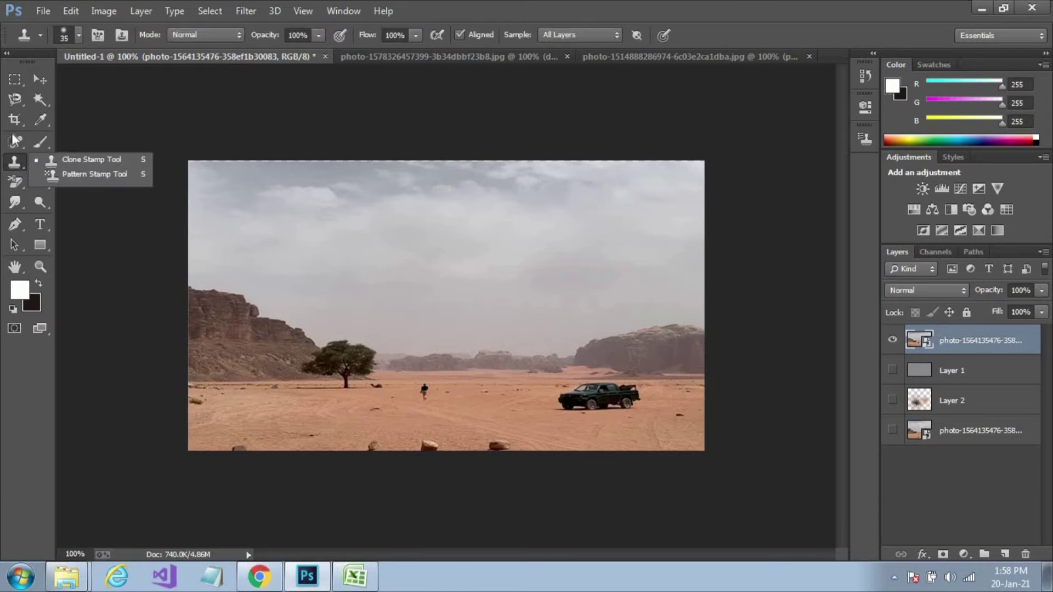
left_click(91, 159)
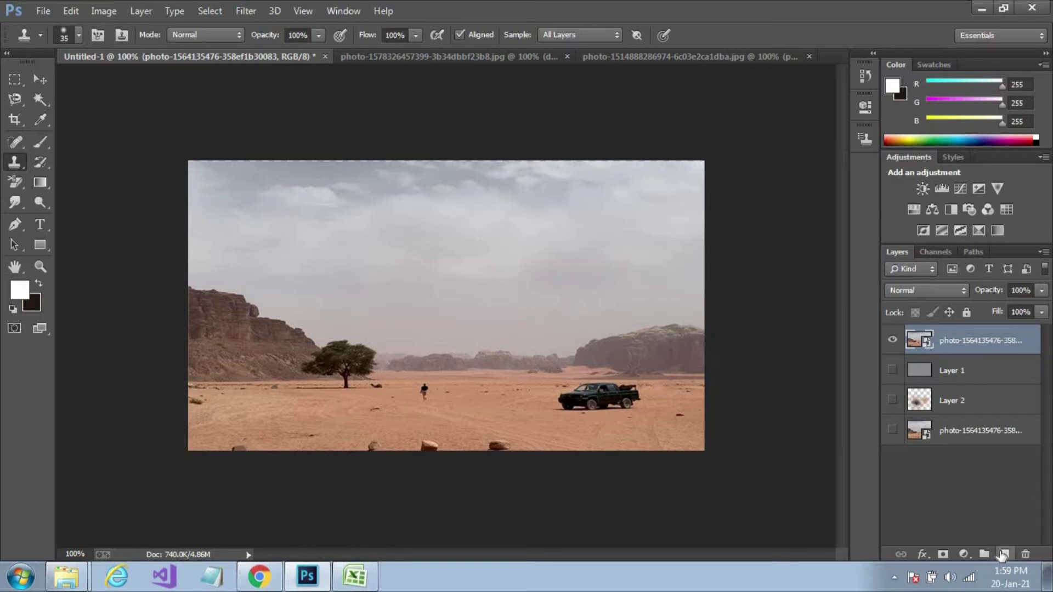
left_click(1002, 555)
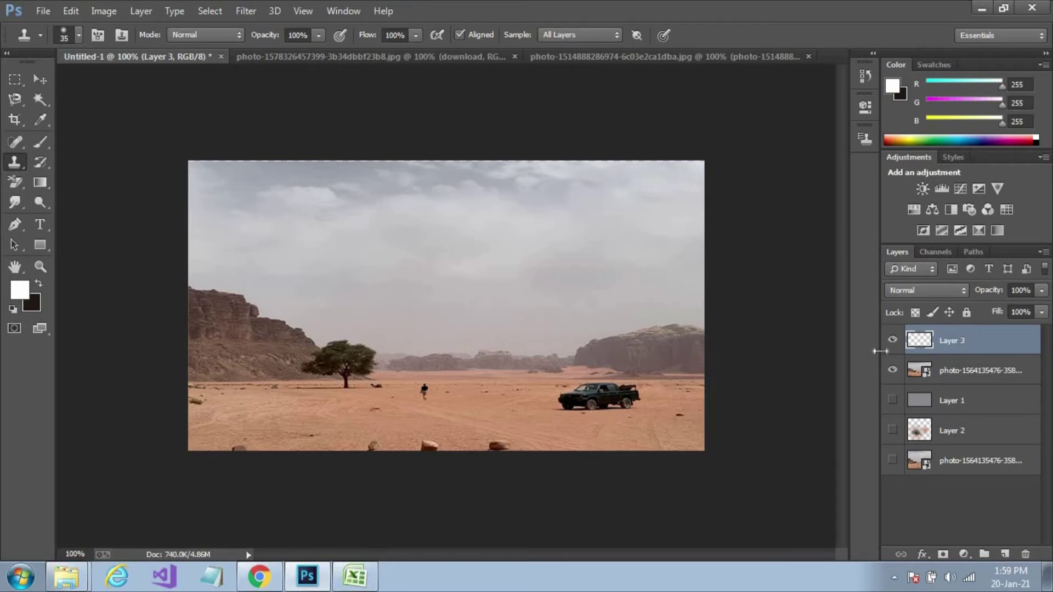
Try the Clone Stamp's Current Layer sampling and set it back to All Layers.
left_click(423, 390)
key("ctrl+z")
left_click(574, 34)
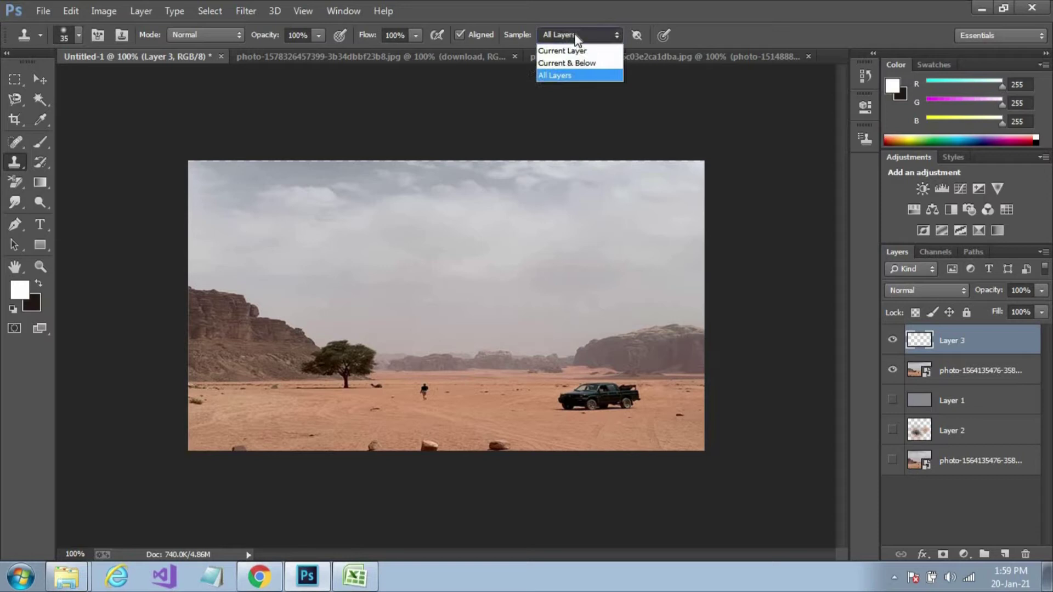
left_click(569, 49)
left_click(567, 34)
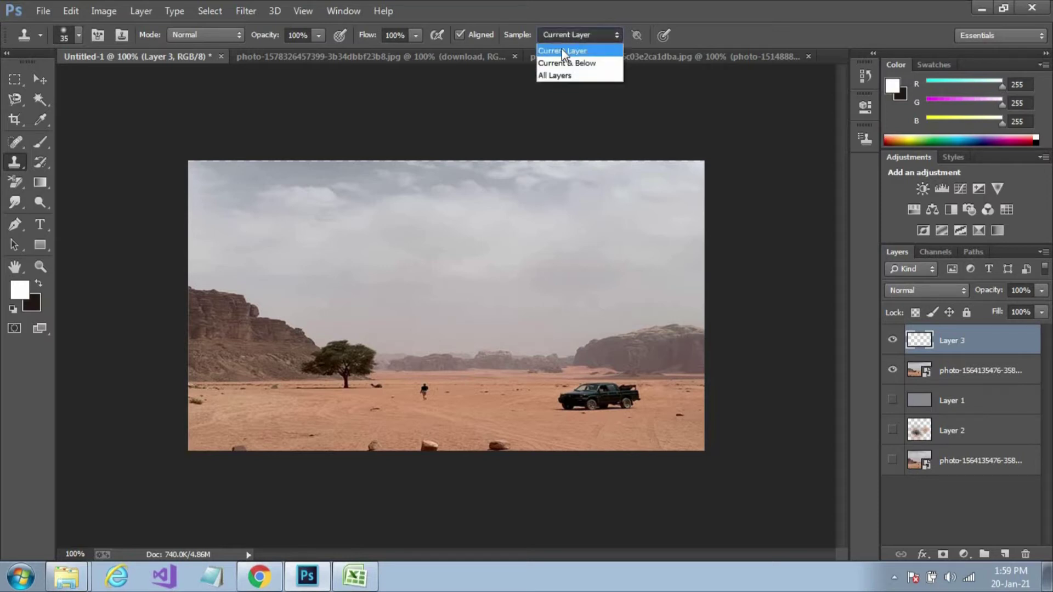
left_click(551, 75)
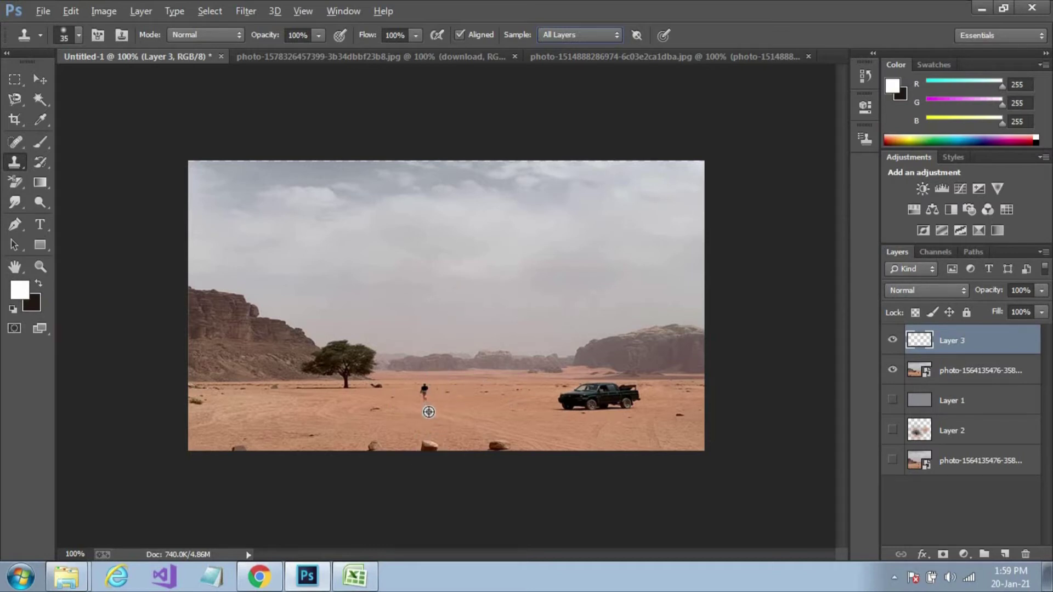
Remove the walking person from the desert by cloning the sand just below over the figure on Layer 3.
left_click(427, 407, "alt")
left_click(424, 392)
left_click(425, 395)
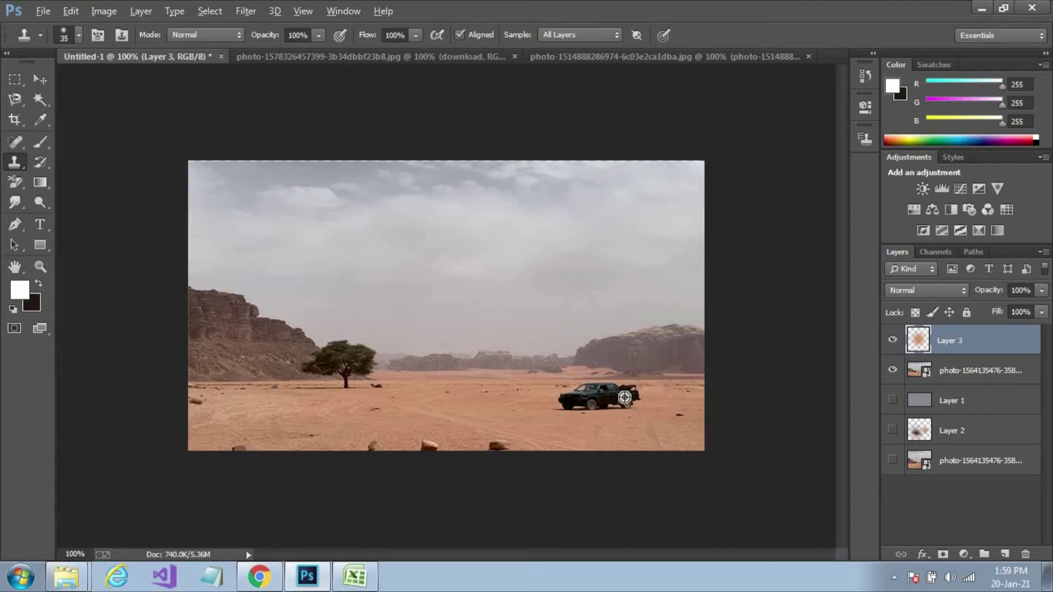
Clone the pickup truck onto the sand where the person stood, filling in the copy's blurred front end.
left_click(596, 396, "alt")
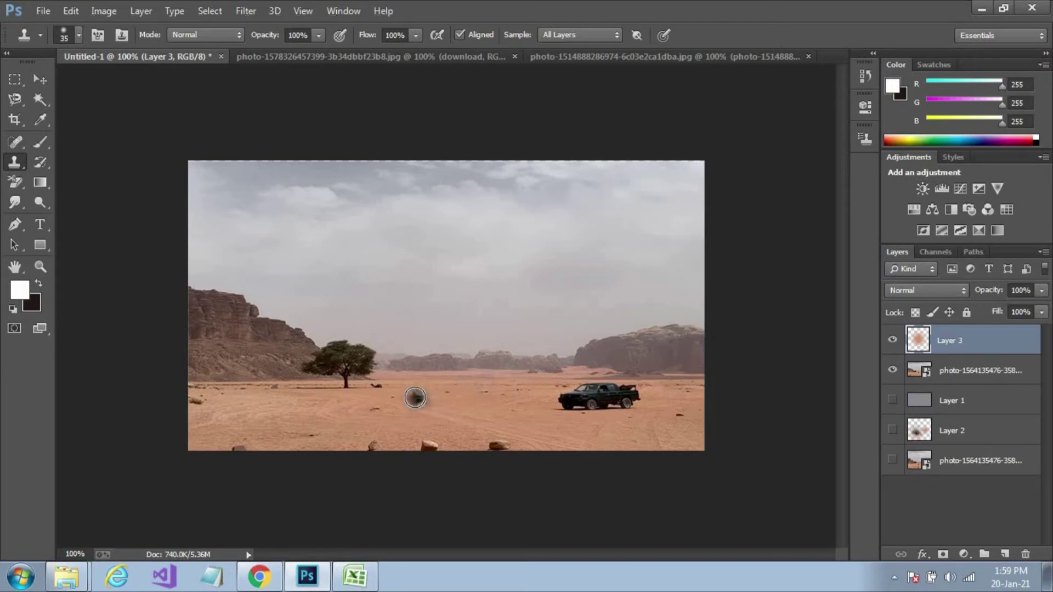
mouse_move(430, 402)
left_mouse_down()
mouse_move(391, 388)
mouse_move(377, 410)
mouse_move(443, 415)
mouse_move(464, 401)
mouse_move(429, 390)
left_mouse_up()
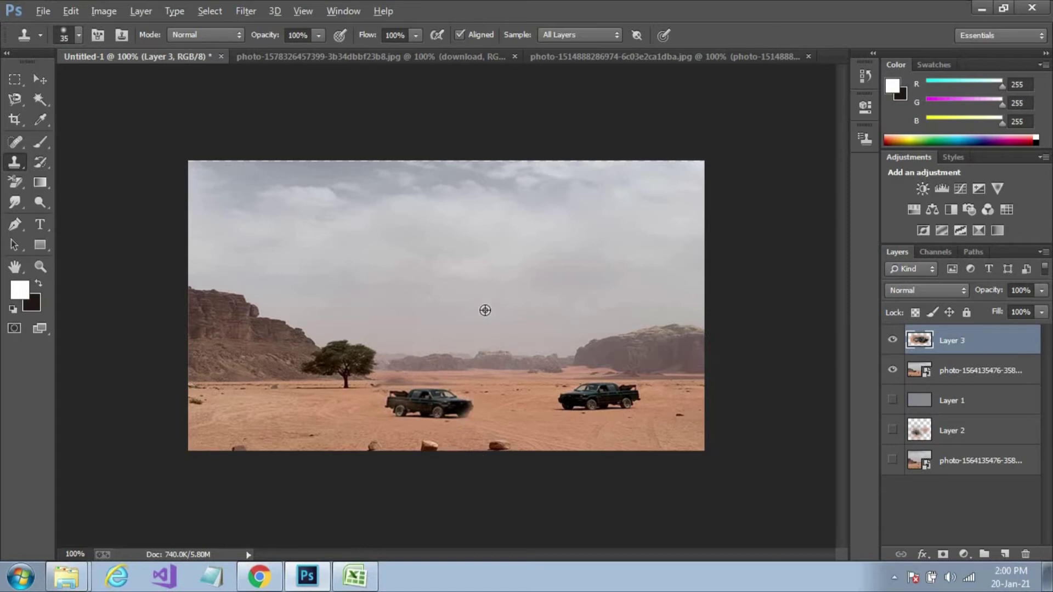
scroll(493, 324, "up", 5, "alt")
scroll(494, 362, "down", 3)
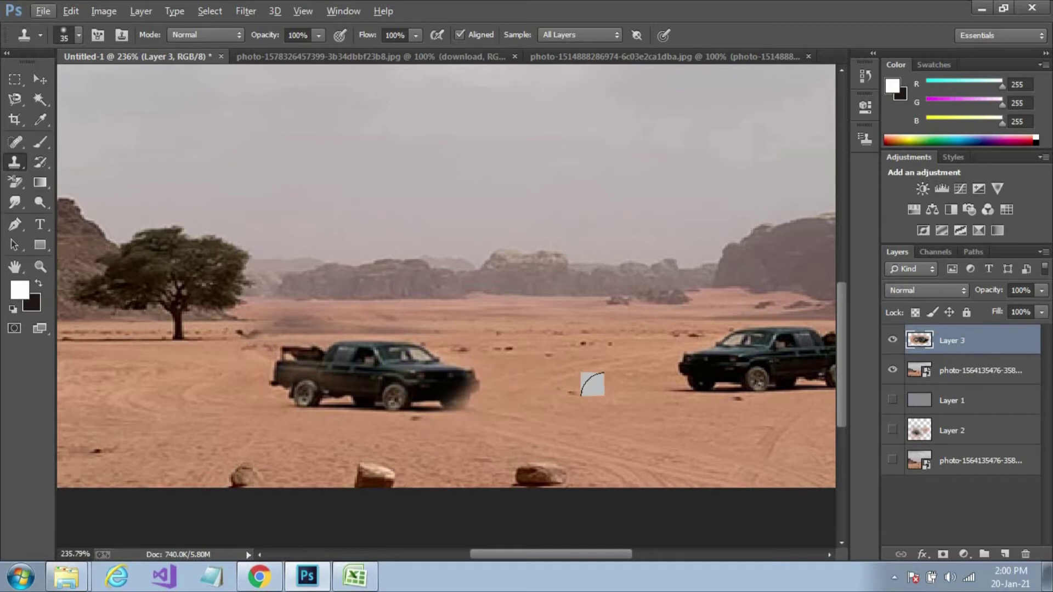
left_click(467, 387)
left_click_drag(455, 378, 447, 398)
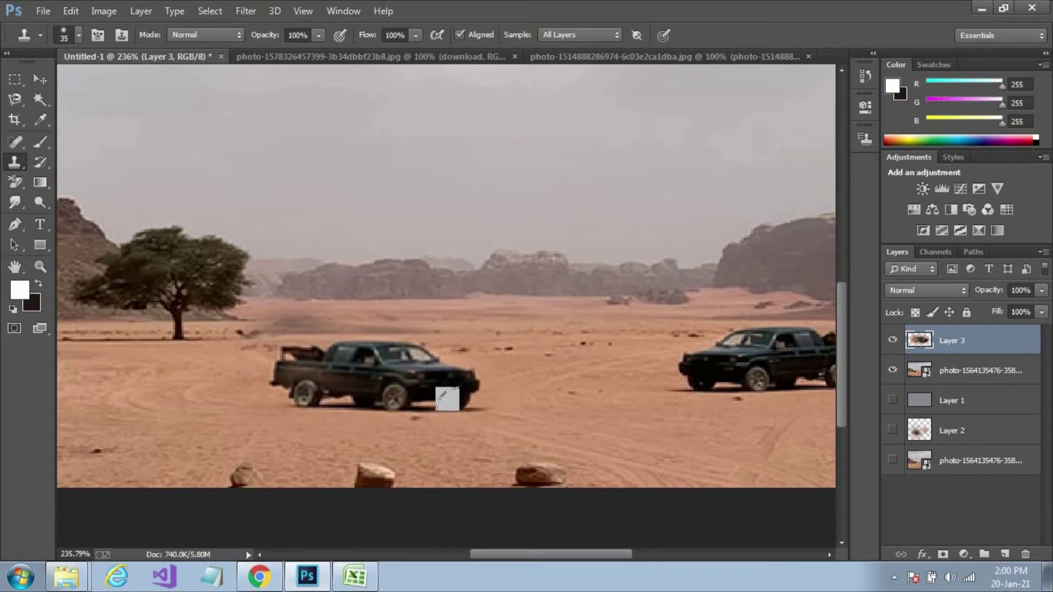
left_click(678, 391)
key("ctrl+z")
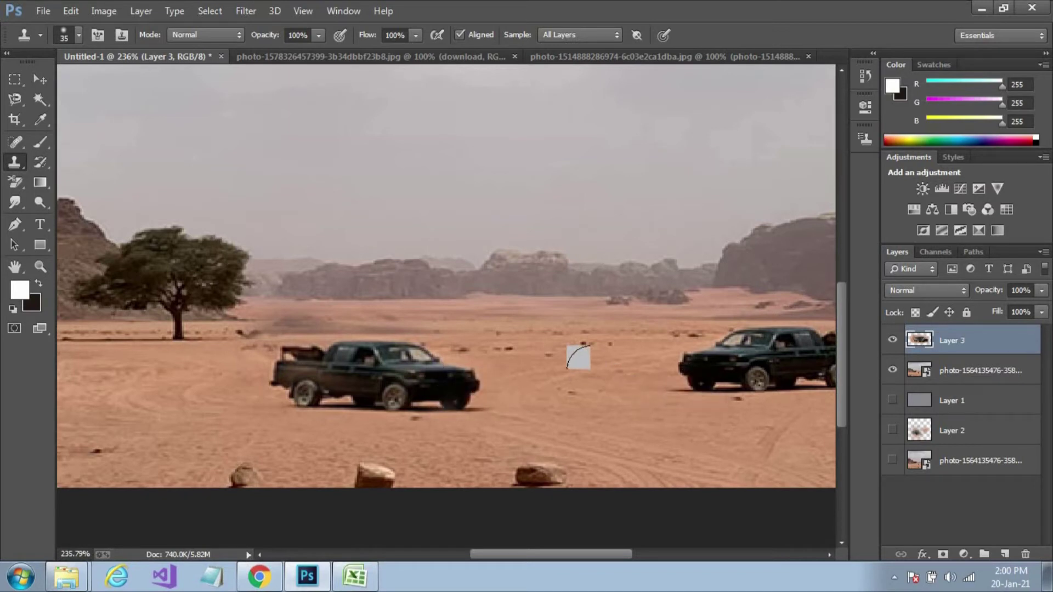
scroll(568, 349, "down", 1)
scroll(567, 348, "down", 1)
scroll(567, 356, "up", 1)
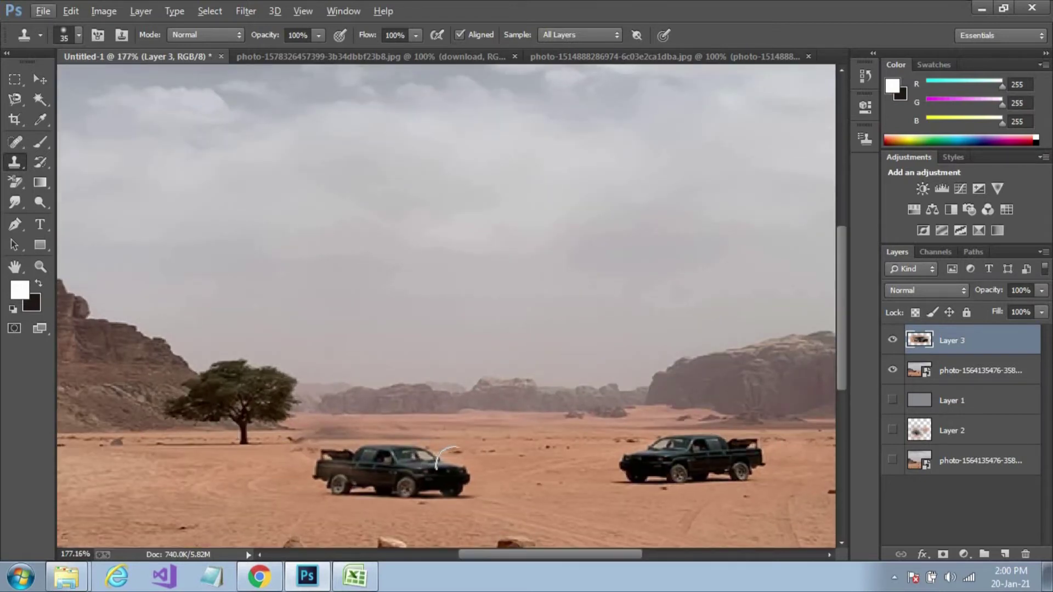
left_click(459, 479)
Move the cloned truck on Layer 3 up over the sky and back down onto the sand, closer to the original truck.
left_click(40, 80)
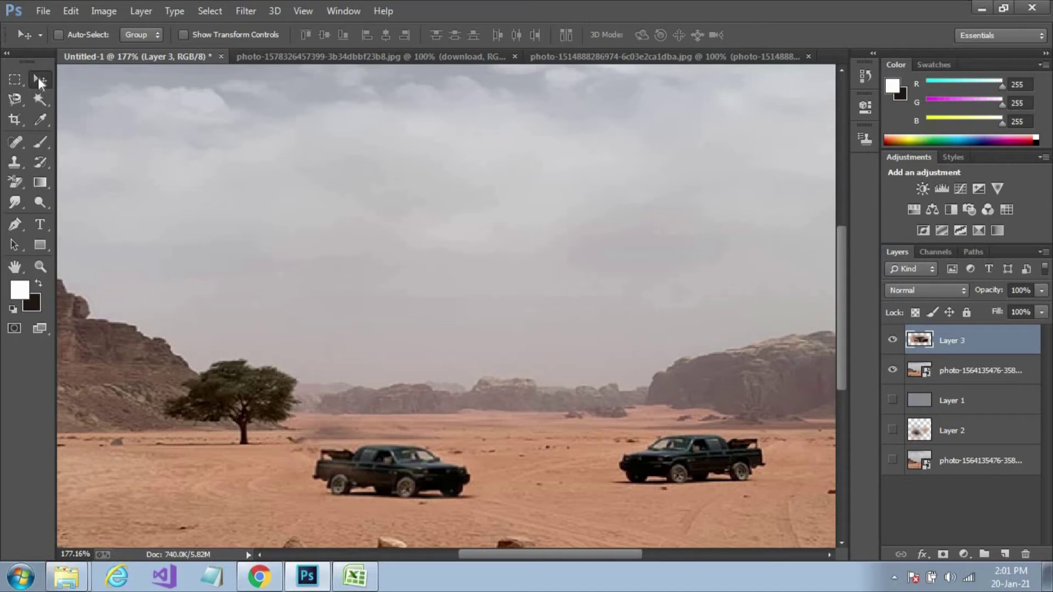
left_click_drag(382, 325, 382, 319)
key("Up")
key("Up")
key("Up")
key("Up")
key("Up")
key("Up")
key("Up")
key("Up")
key("Up")
key("Up")
key("Up")
key("Up")
key("Up")
key("Up")
key("Up")
key("Up")
key("Up")
key("Up")
key("Up")
key("Up")
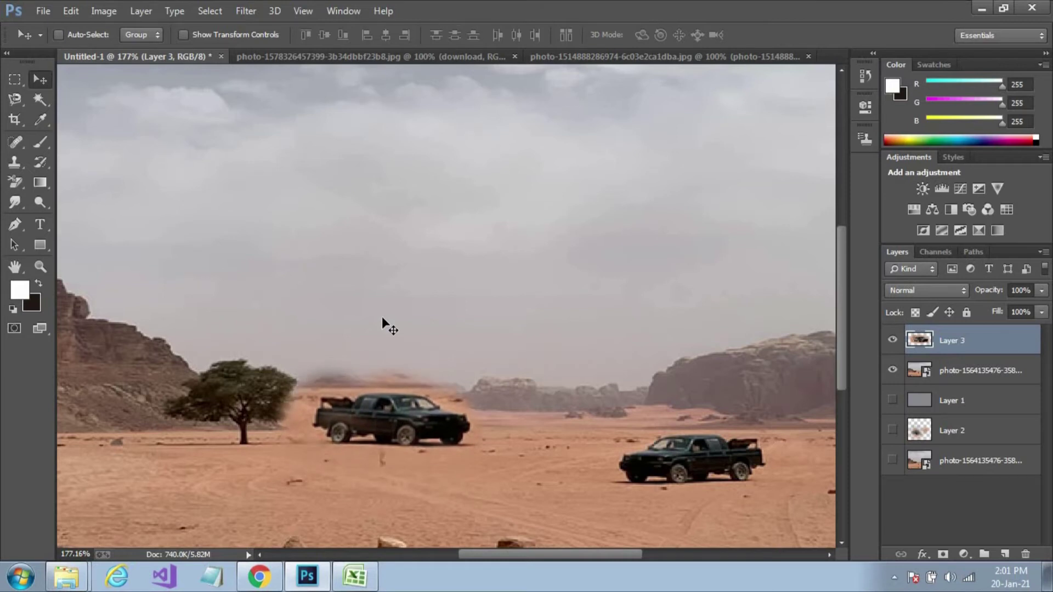
key("Up")
key("Up")
key("Up")
key("Up")
key("Up")
key("Up")
key("Up")
key("Up")
key("Up")
key("Up")
key("Up")
key("Up")
key("Up")
key("Up")
key("Up")
key("Up")
key("Up")
key("Up")
key("Up")
key("Up")
left_click_drag(384, 317, 422, 262)
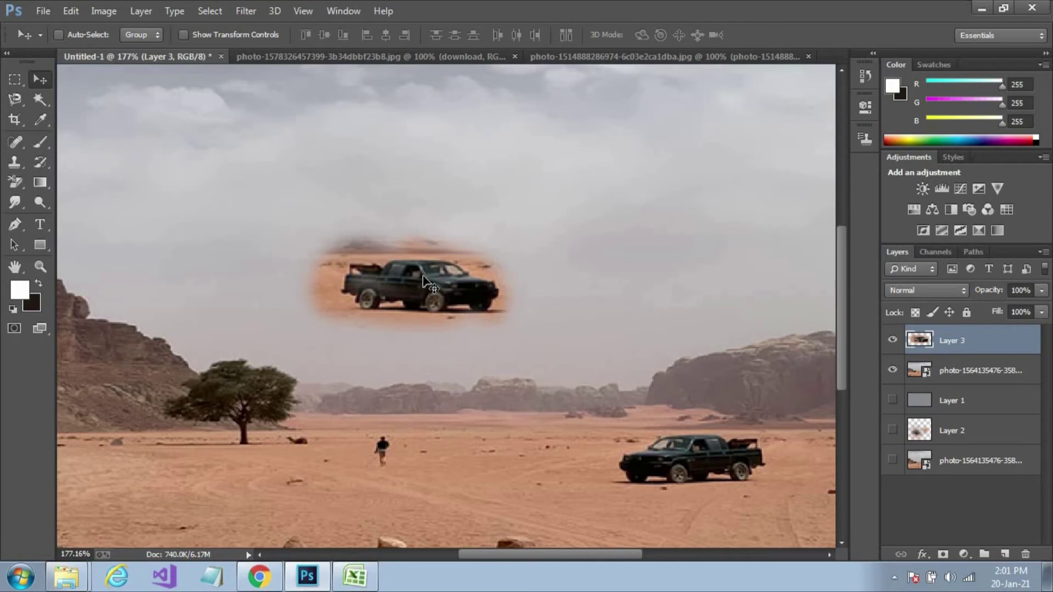
left_click_drag(426, 284, 452, 467)
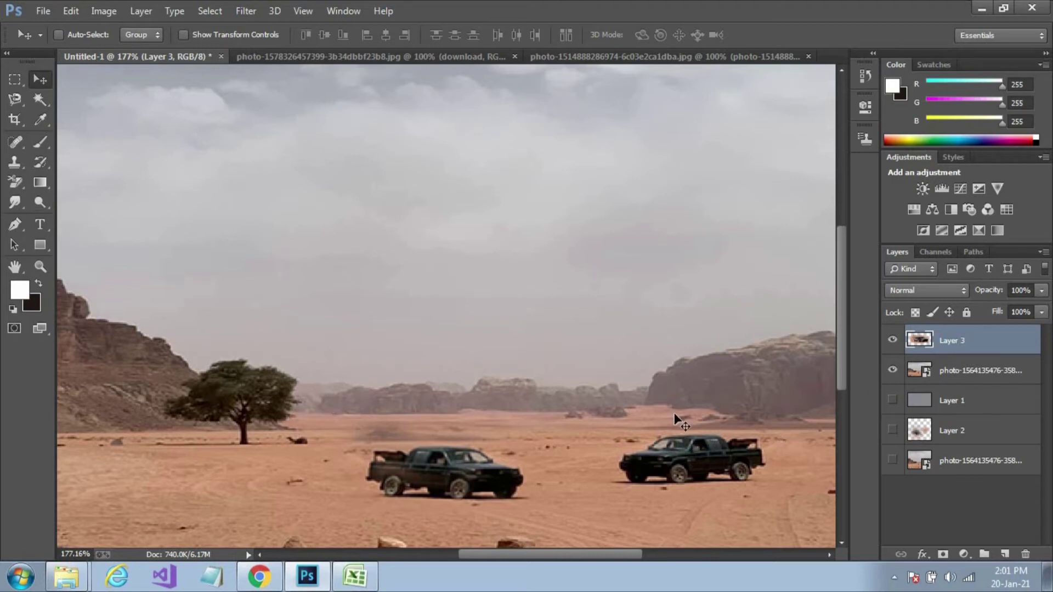
Enlarge the Clone Stamp brush to 90 and clone the tree onto the plain behind and between the two trucks.
left_click(15, 162)
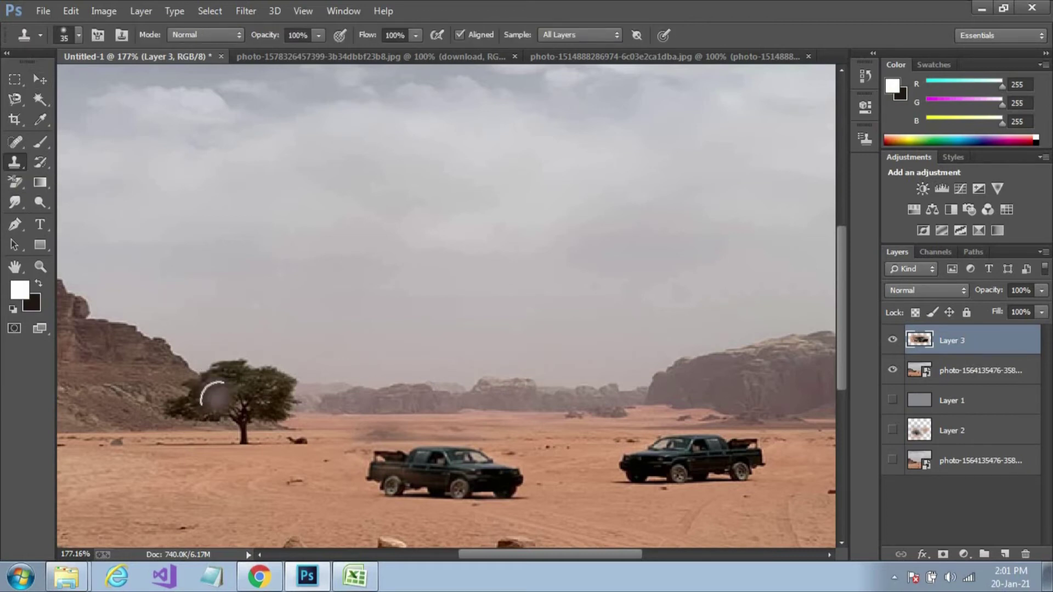
key("bracketright")
key("bracketright")
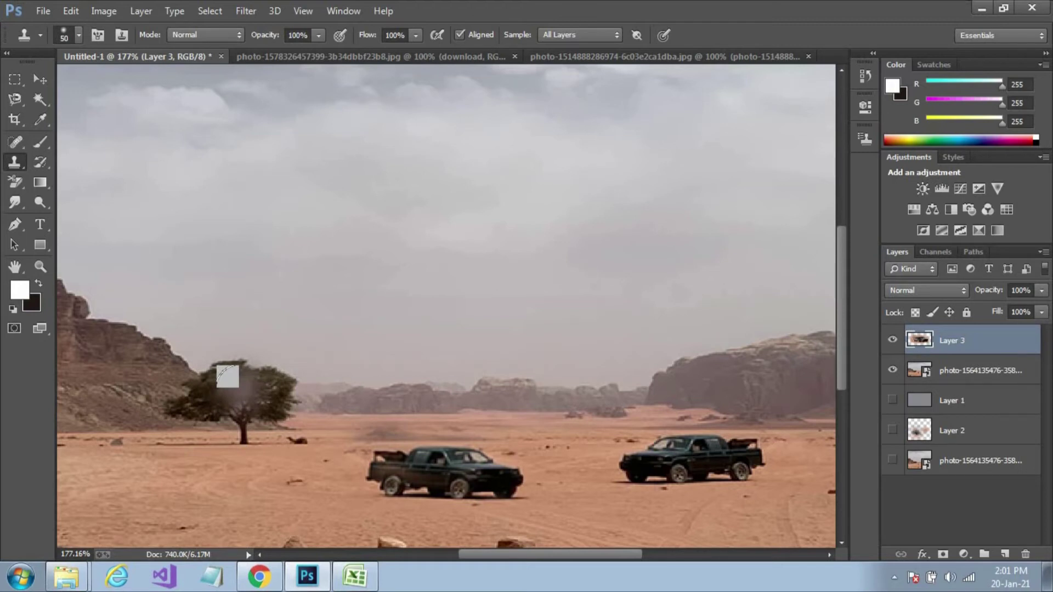
key("bracketright")
key("bracketright")
key("bracketright")
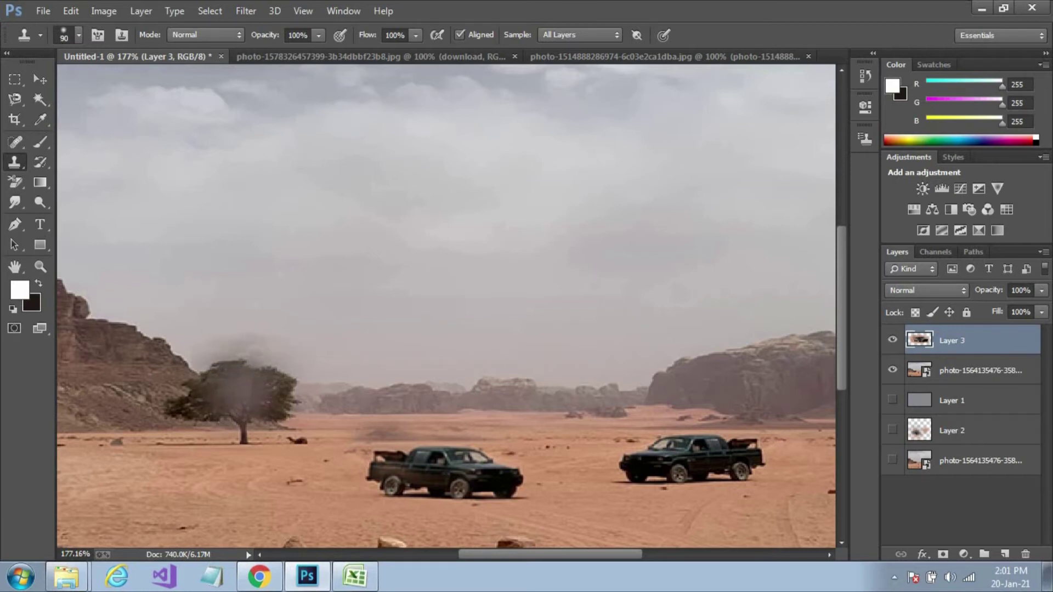
left_click(241, 400, "alt")
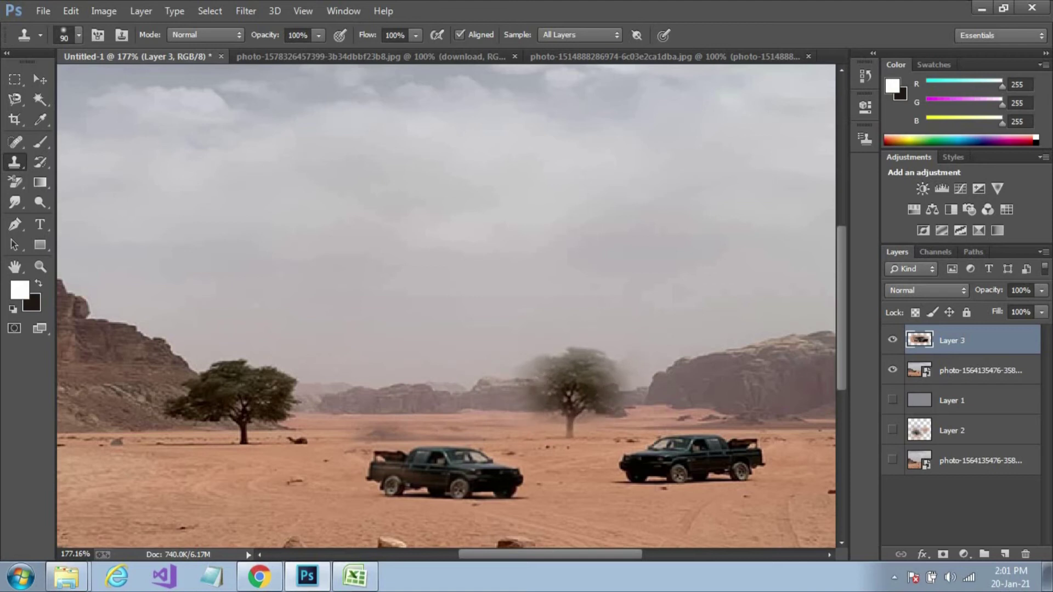
mouse_move(571, 394)
left_mouse_down()
mouse_move(577, 412)
mouse_move(599, 388)
mouse_move(569, 381)
mouse_move(560, 391)
mouse_move(570, 402)
left_mouse_up()
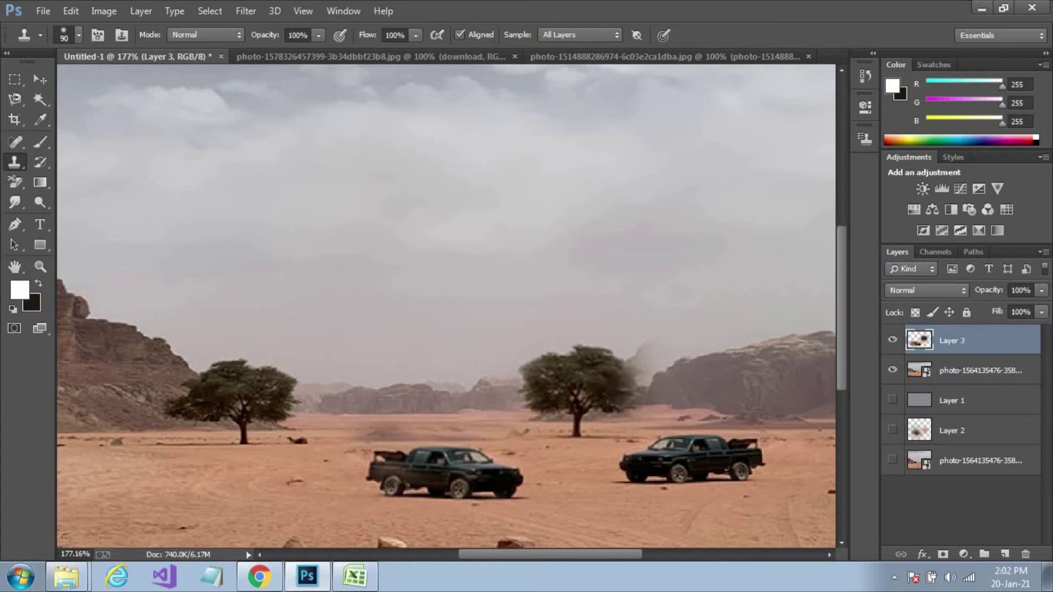
In the horse document, leave only the top download layer visible and move it slightly down so the ears fit inside the canvas.
left_click(332, 60)
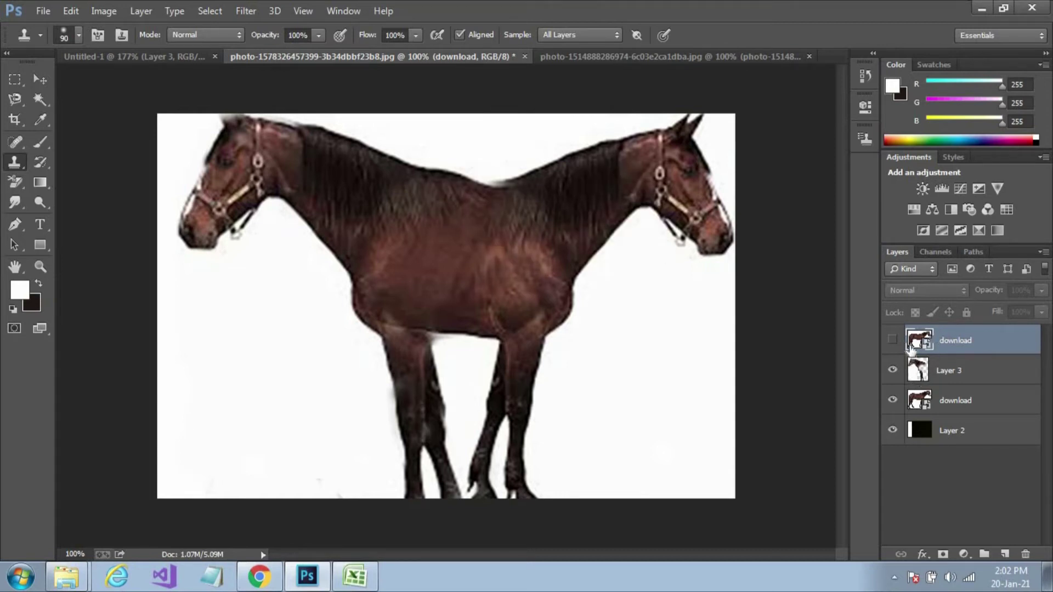
left_click(892, 340)
left_click(892, 370)
left_click(892, 400)
left_click(891, 431)
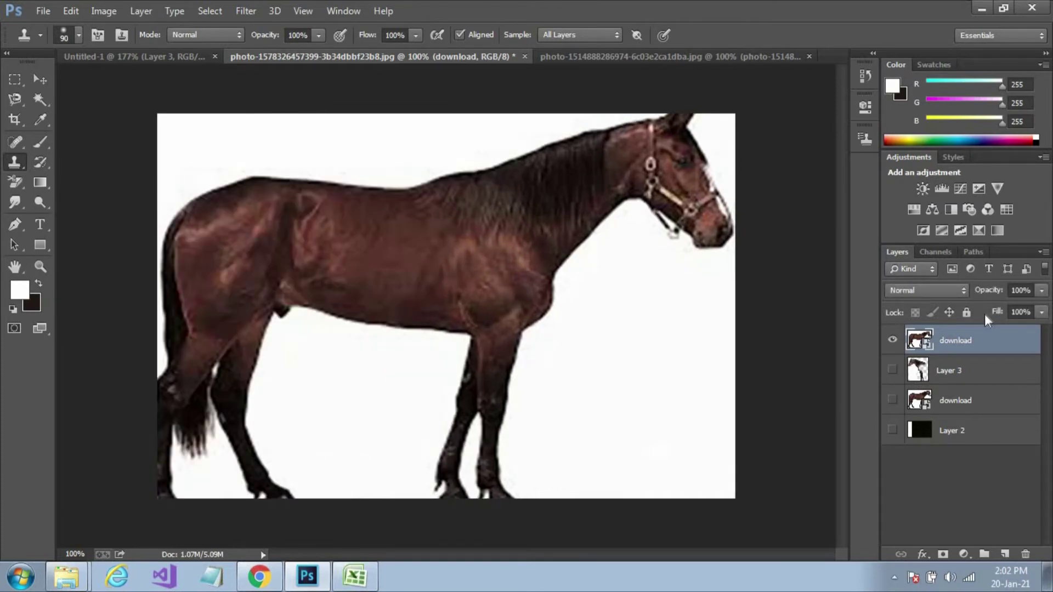
left_click(39, 79)
left_click_drag(495, 253, 492, 268)
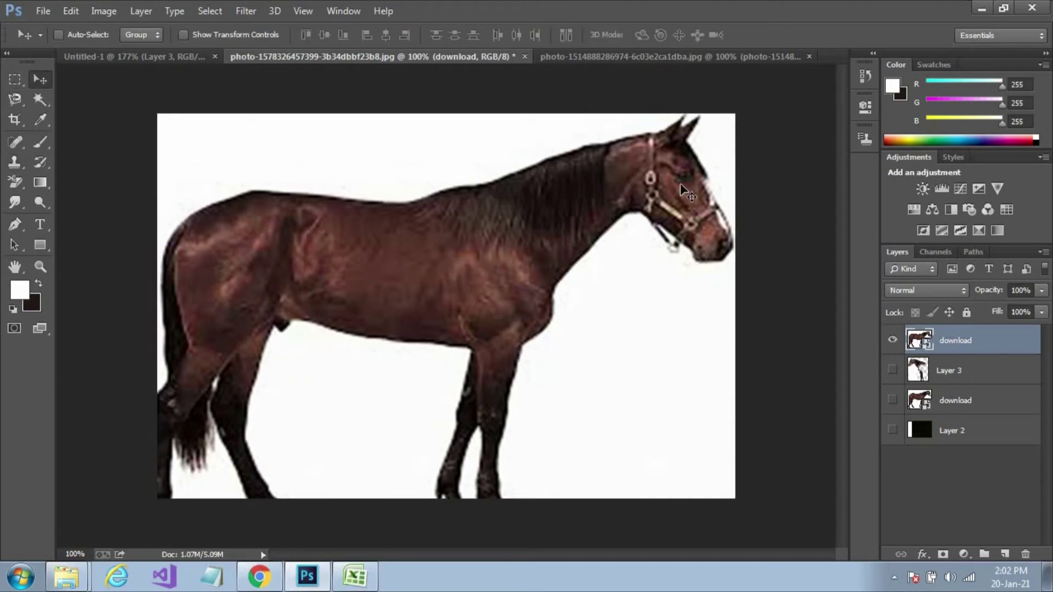
Add an empty layer and sample the horse's head with the Clone Stamp at brush size 150.
left_click(1003, 555)
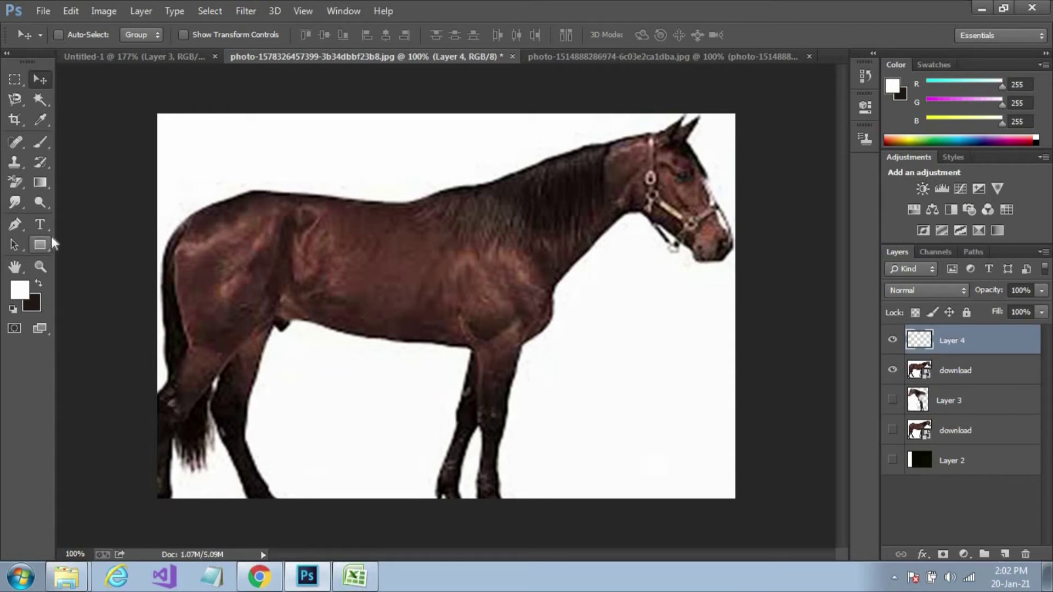
left_click(15, 162)
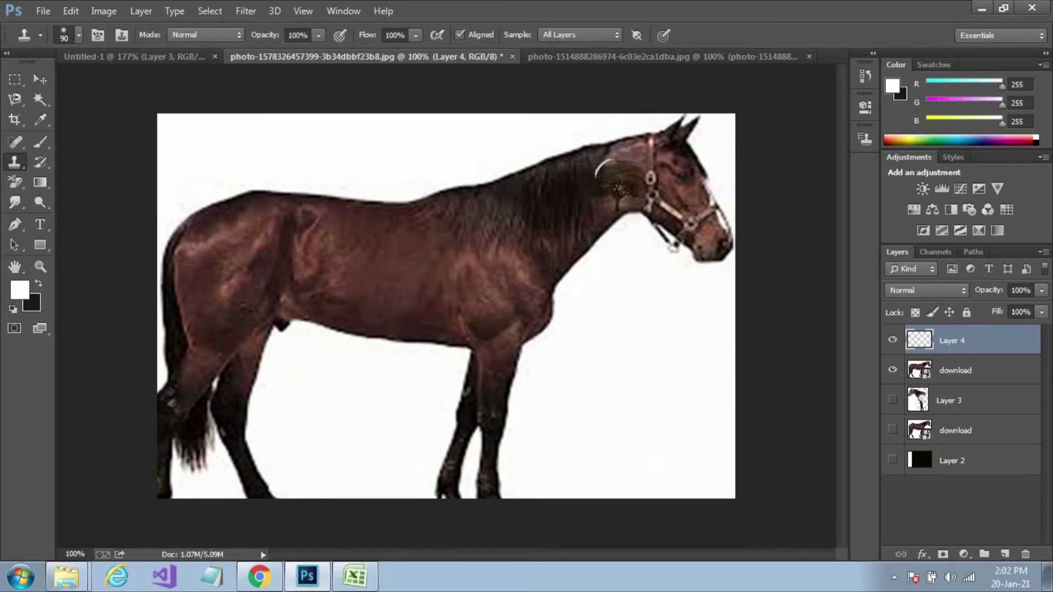
key("bracketright")
key("bracketright")
key("bracketright")
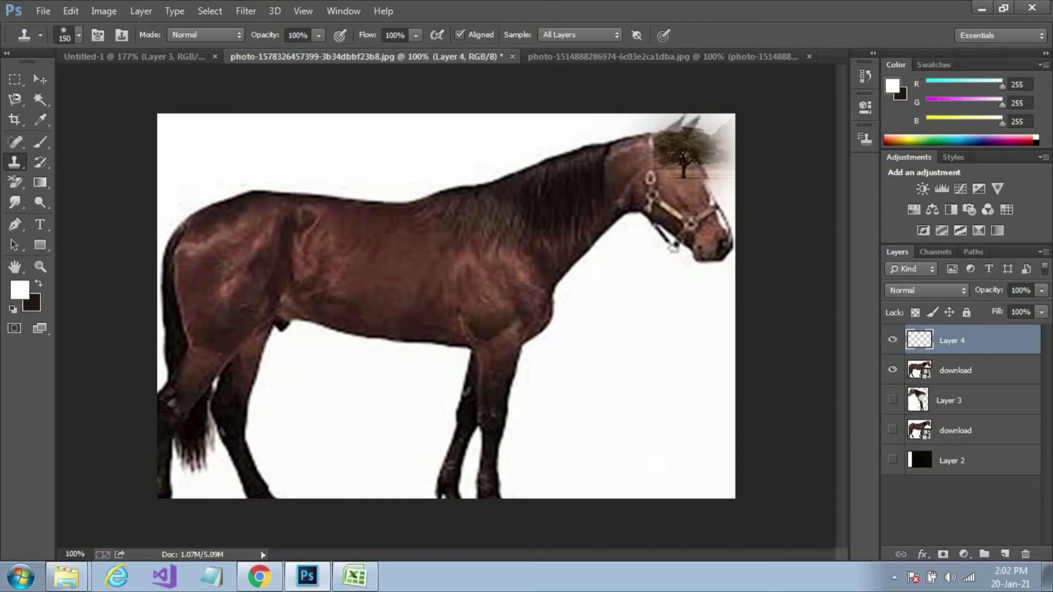
left_click(686, 151, "alt")
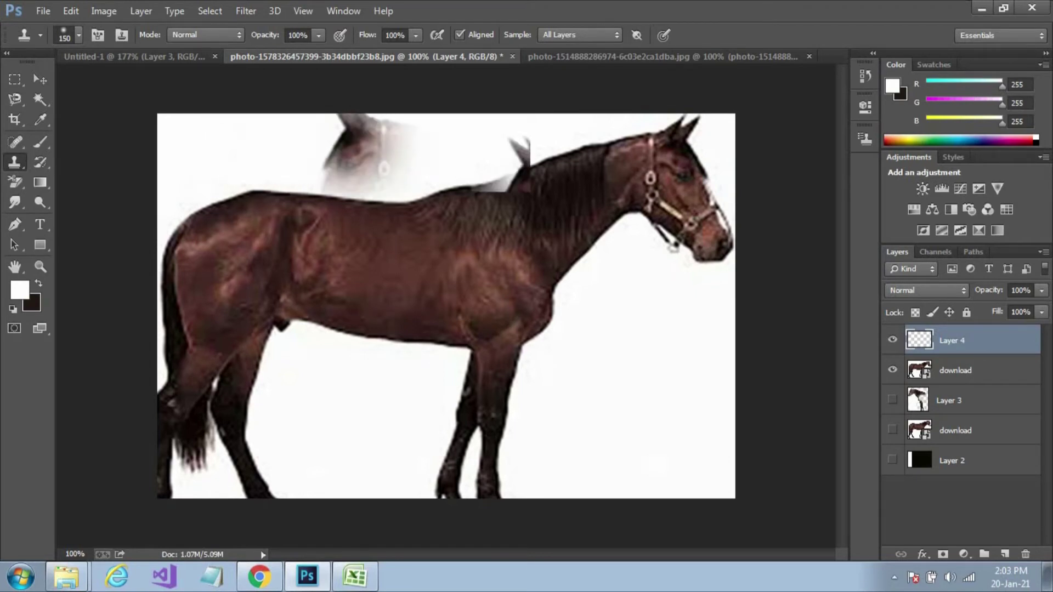
Enlarge the Clone Stamp brush to 500, then hide the visible download layer and show it again.
key("bracketright")
key("bracketright")
key("bracketright")
key("bracketright")
key("bracketright")
key("bracketright")
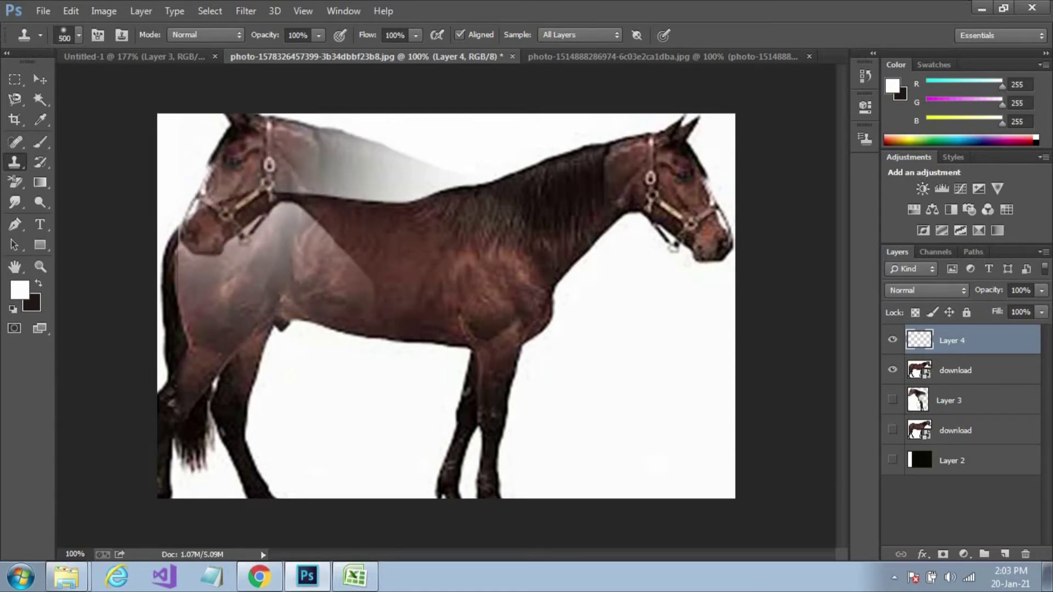
left_click(892, 370)
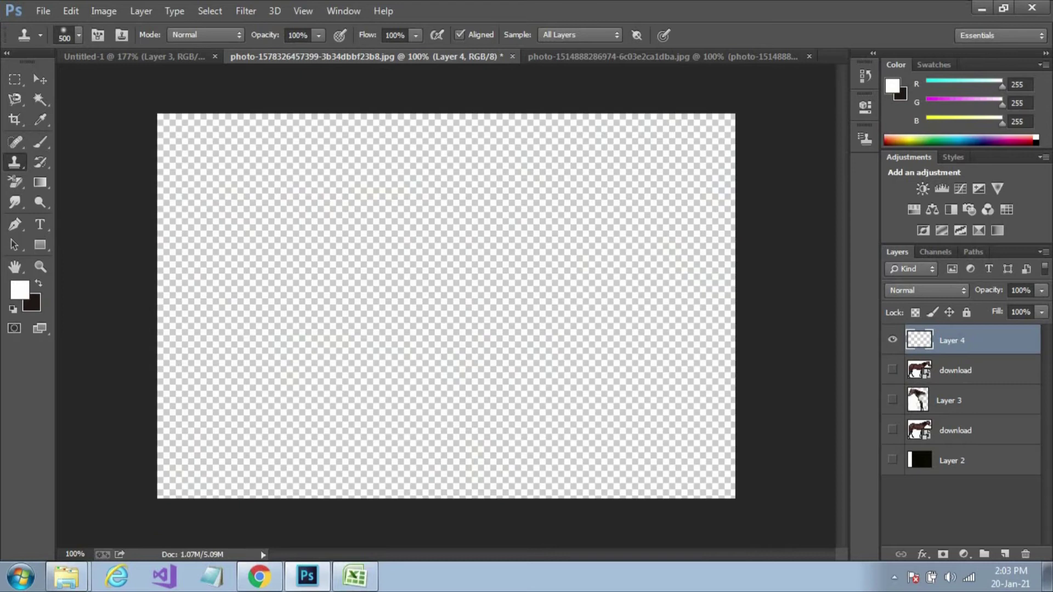
left_click(892, 370)
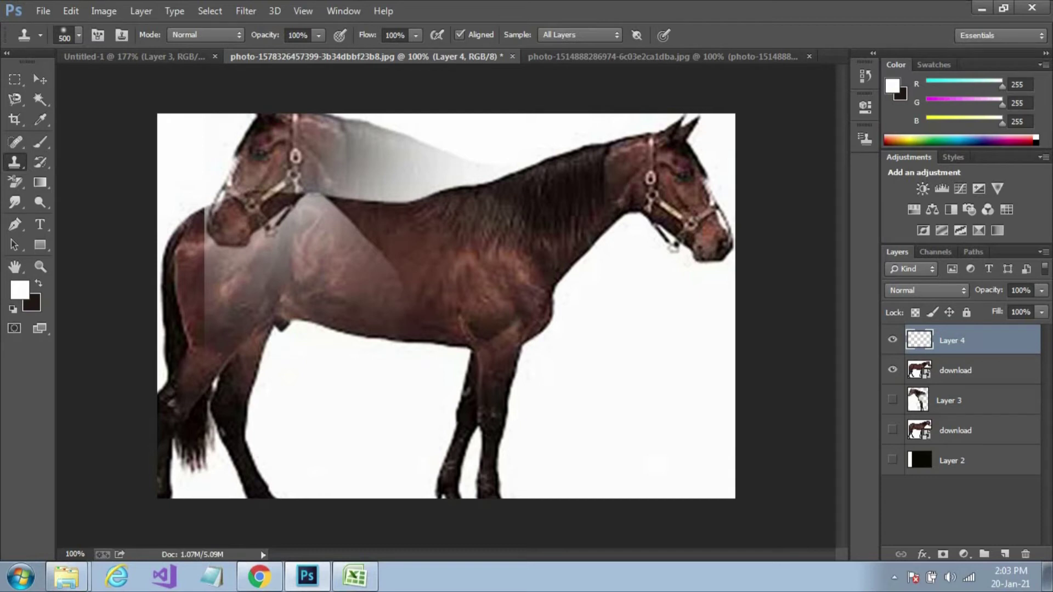
Open the Clone Source settings, turn the source's horizontal flip off and on again, and collapse the settings.
left_click(344, 9)
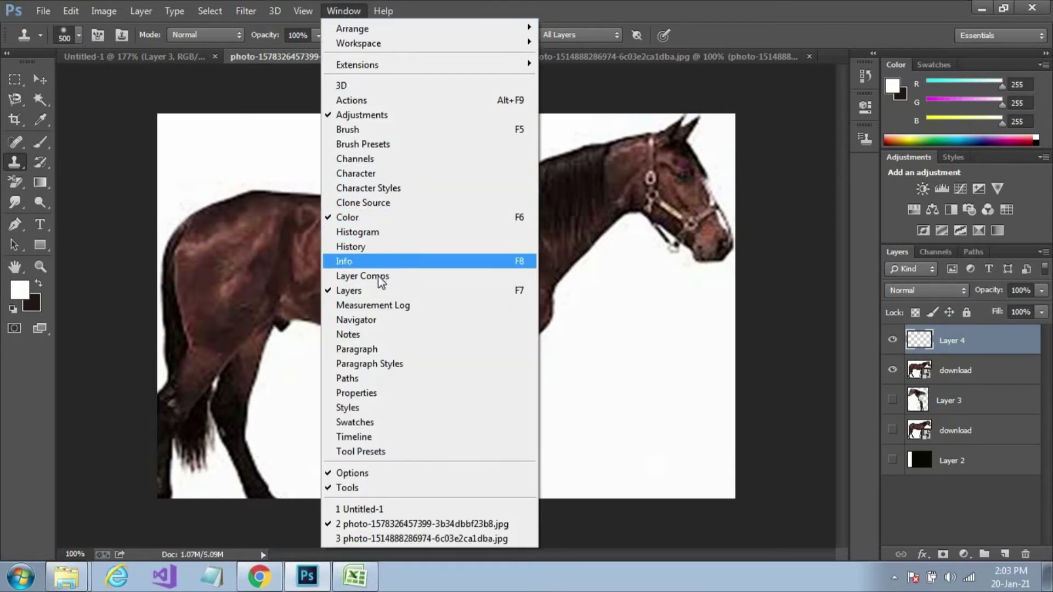
left_click(379, 204)
left_click(747, 195)
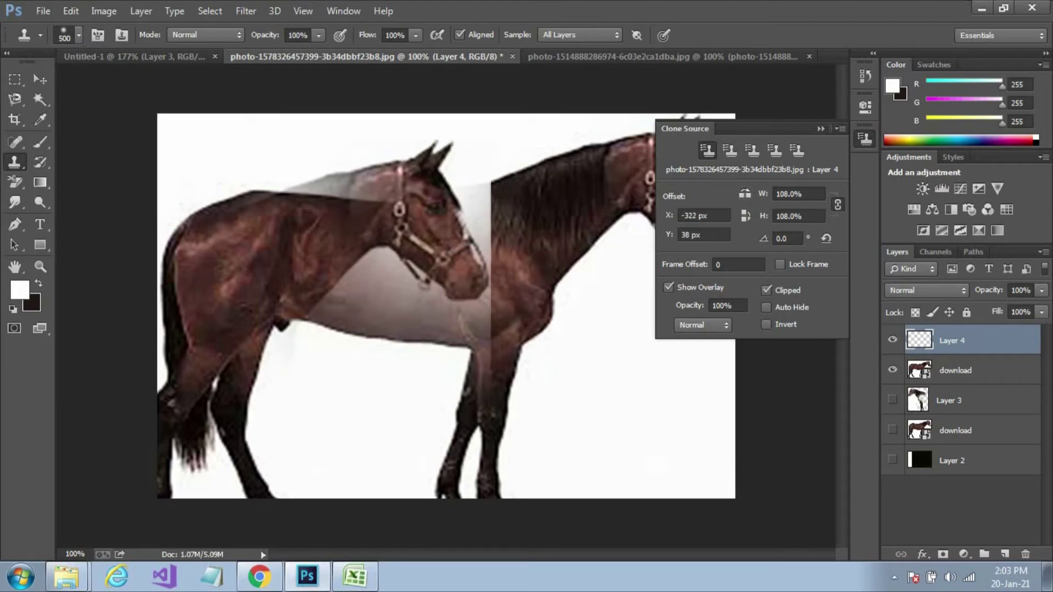
left_click(746, 193)
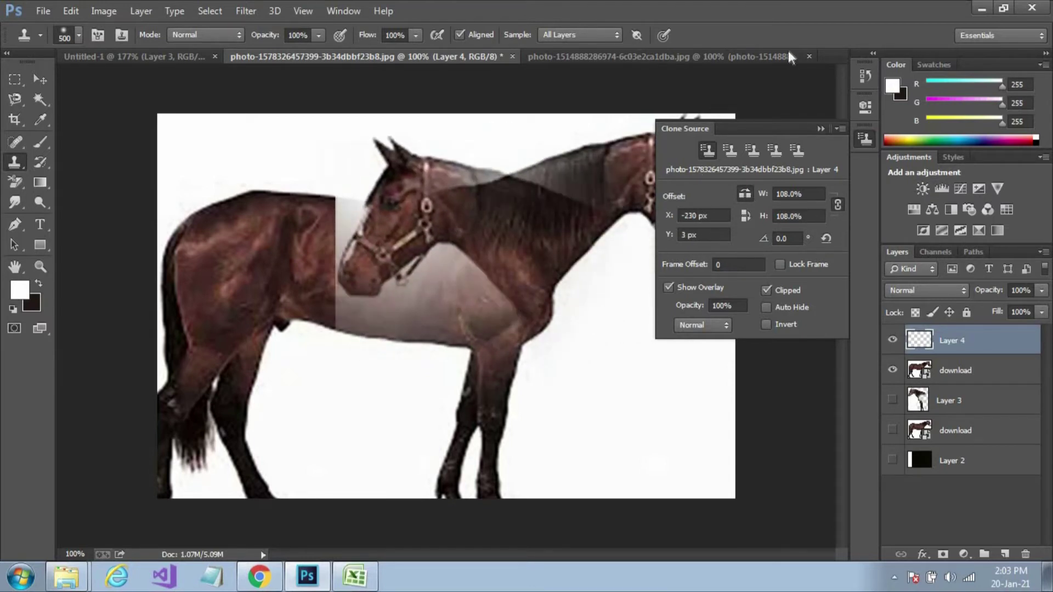
left_click(822, 130)
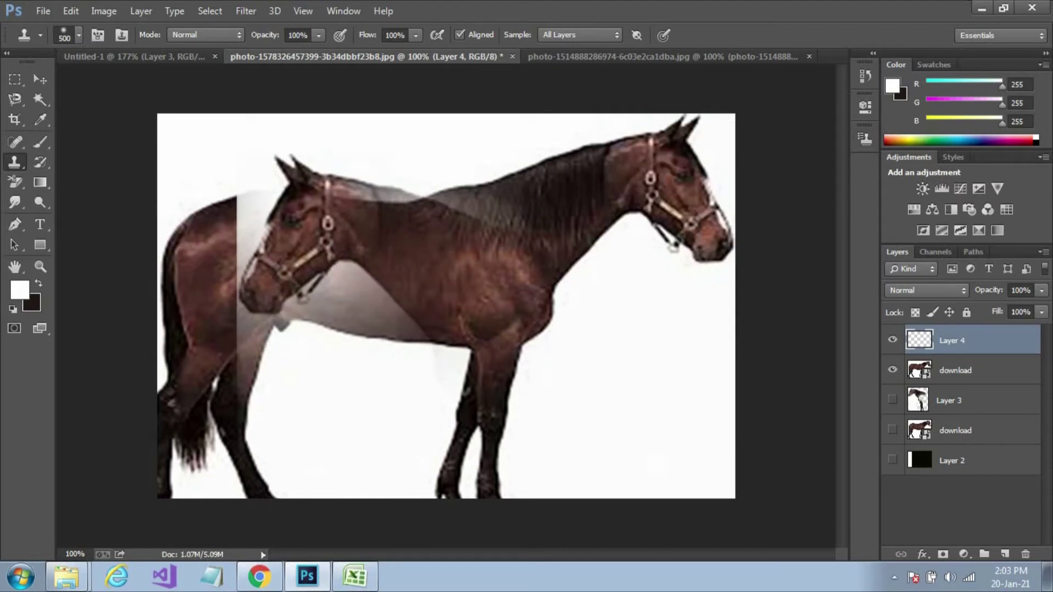
Reduce the Clone Stamp brush to 250 and sample the original horse's head.
key("bracketleft")
key("bracketleft")
key("bracketleft")
key("bracketleft")
key("bracketleft")
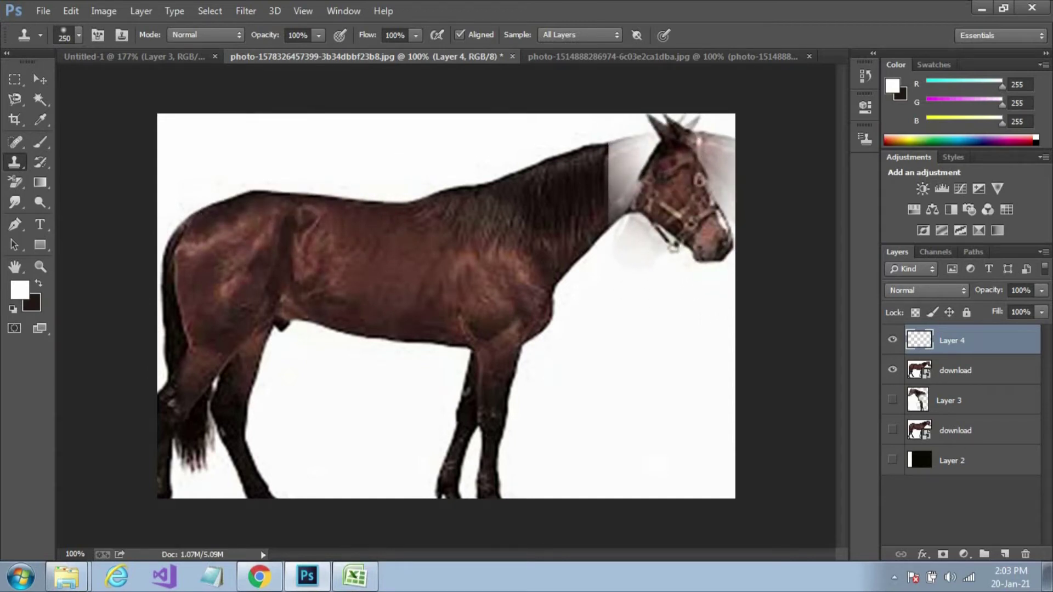
left_click(672, 213)
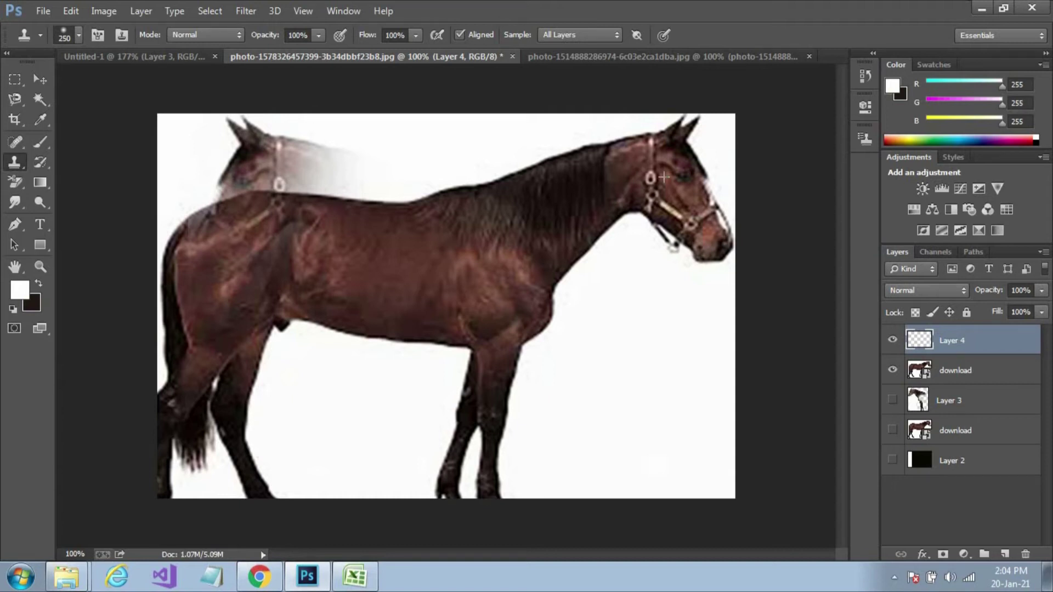
Clone the mirrored head, neck, chest and front legs onto Layer 4, covering the original horse's hindquarters.
left_click_drag(292, 183, 267, 228)
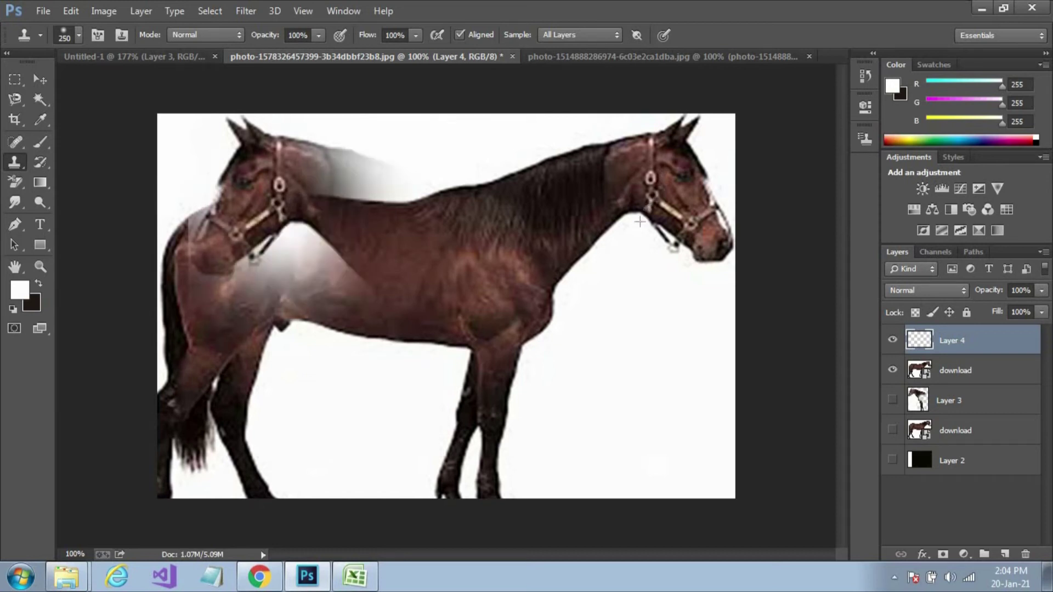
mouse_move(285, 296)
left_mouse_down()
mouse_move(299, 333)
mouse_move(287, 363)
mouse_move(269, 377)
mouse_move(254, 366)
mouse_move(223, 374)
left_mouse_up()
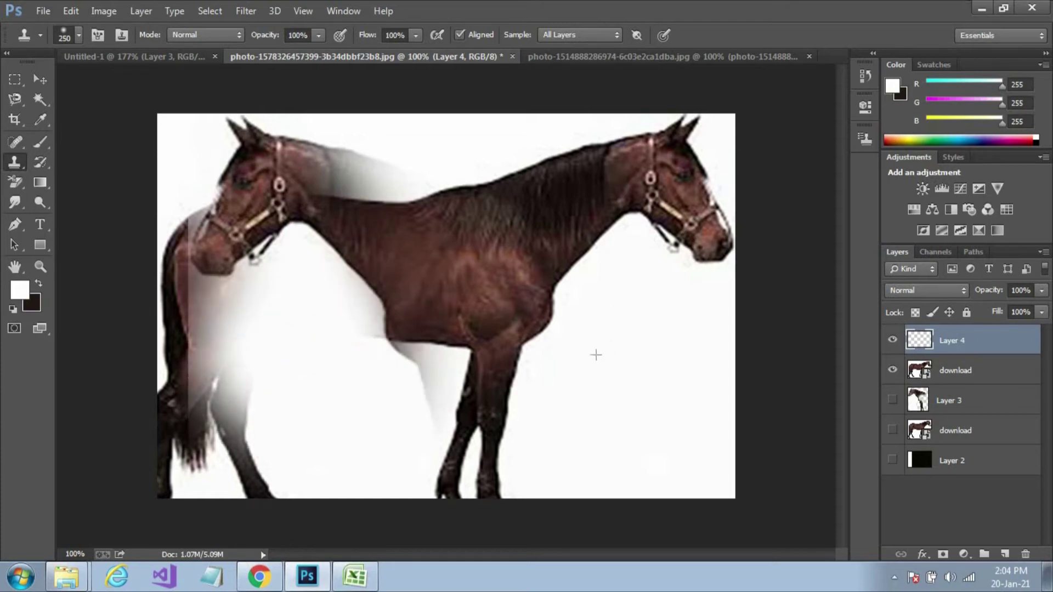
left_click_drag(366, 380, 391, 390)
mouse_move(528, 375)
left_mouse_down()
mouse_move(493, 403)
mouse_move(479, 483)
mouse_move(516, 362)
mouse_move(433, 291)
mouse_move(550, 234)
mouse_move(564, 156)
mouse_move(699, 196)
left_mouse_up()
left_click_drag(216, 230, 212, 454)
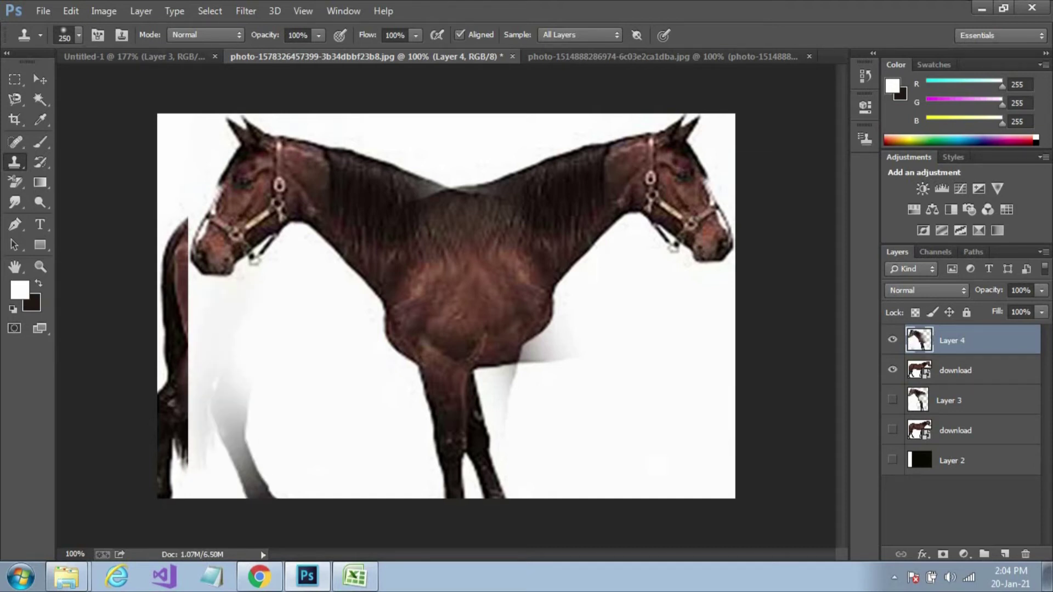
Move the mirrored horse on Layer 4 left until its muzzle reaches the canvas edge.
left_click(32, 80)
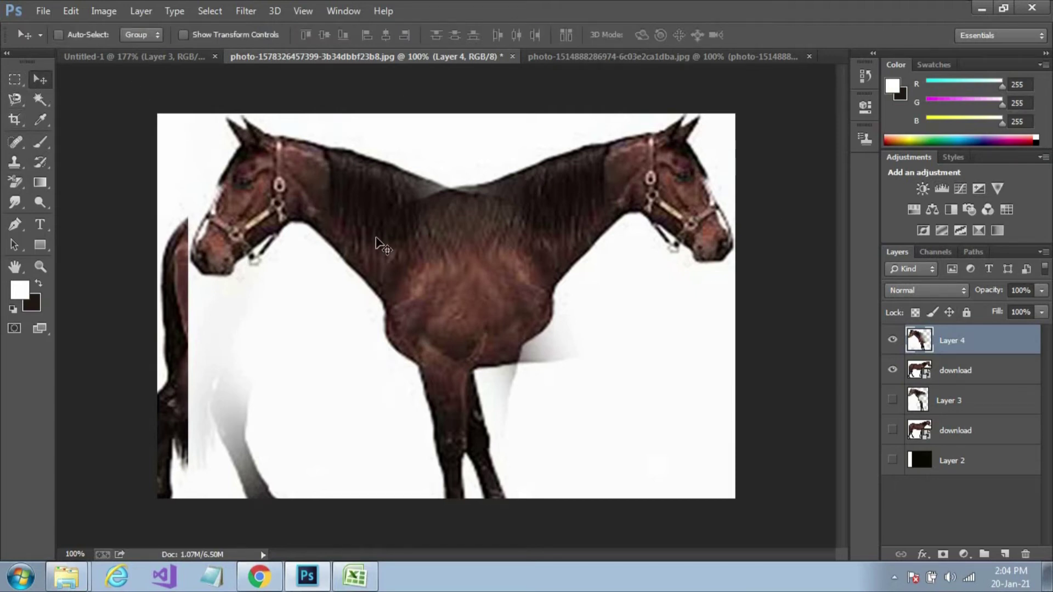
key("shift+Left")
key("shift+Left")
key("shift+Left")
key("shift+Left")
key("shift+Left")
key("shift+Left")
key("shift+Left")
key("shift+Left")
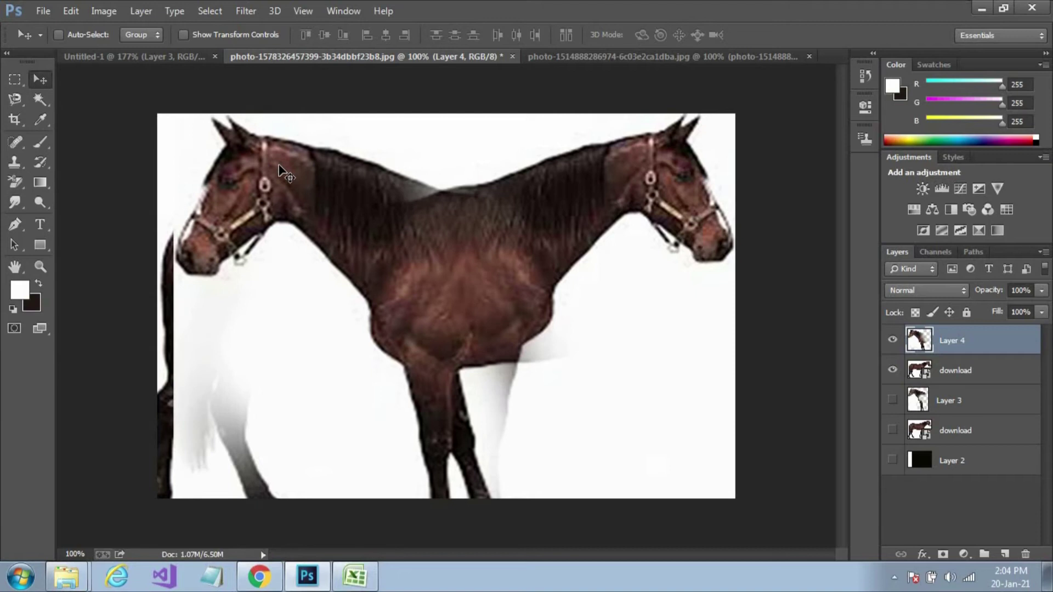
key("shift+Left")
key("shift+Left")
key("shift+Left")
key("shift+Left")
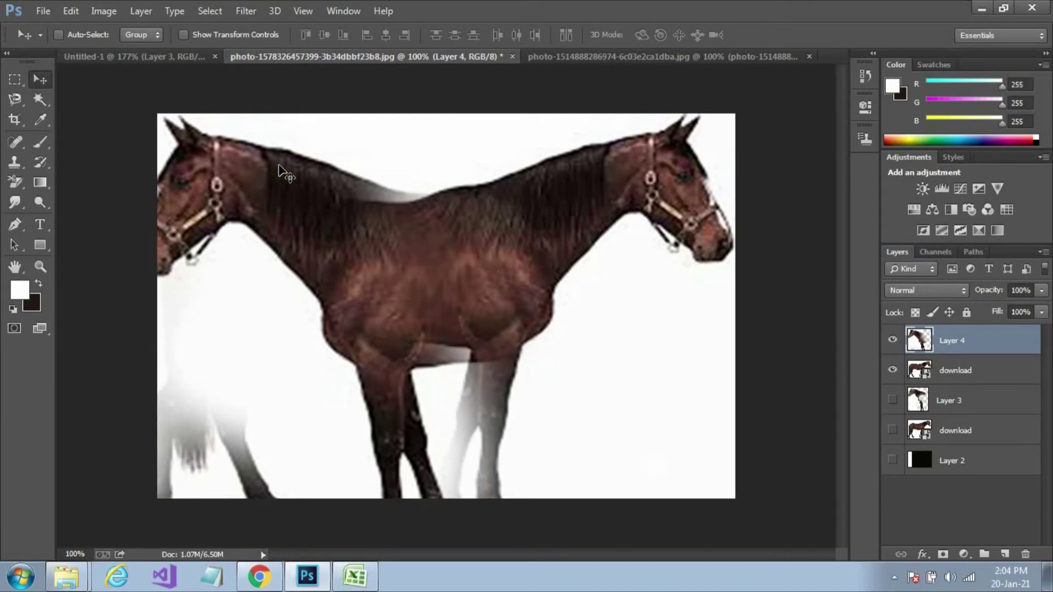
key("shift+Left")
key("shift+Left")
key("shift+Left")
key("shift+Left")
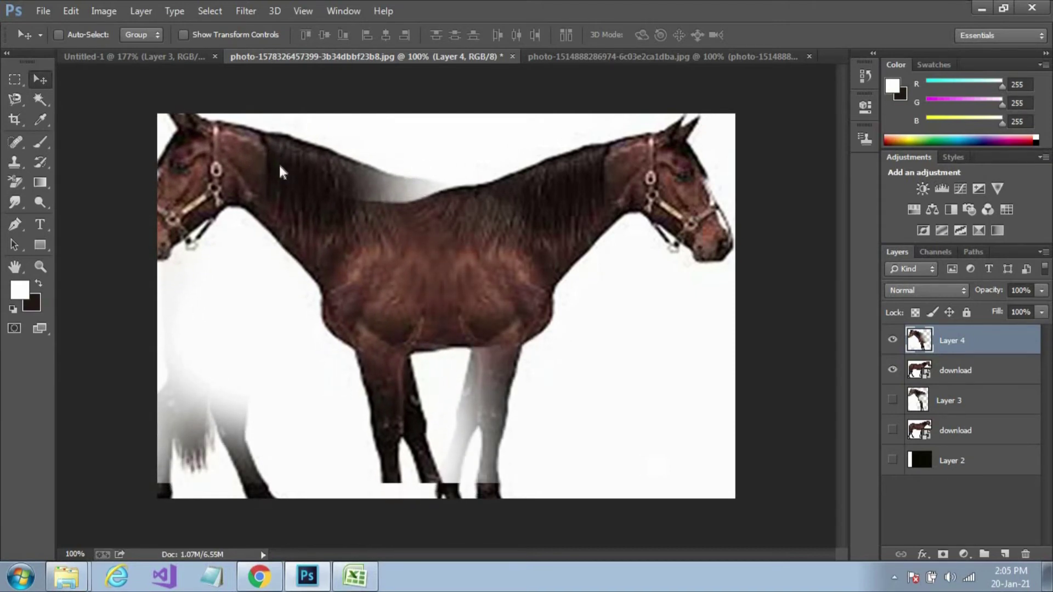
Adjust the height of Layer 4 so the mirrored horse's back meets the original's back.
key("shift+Down")
key("shift+Down")
key("shift+Down")
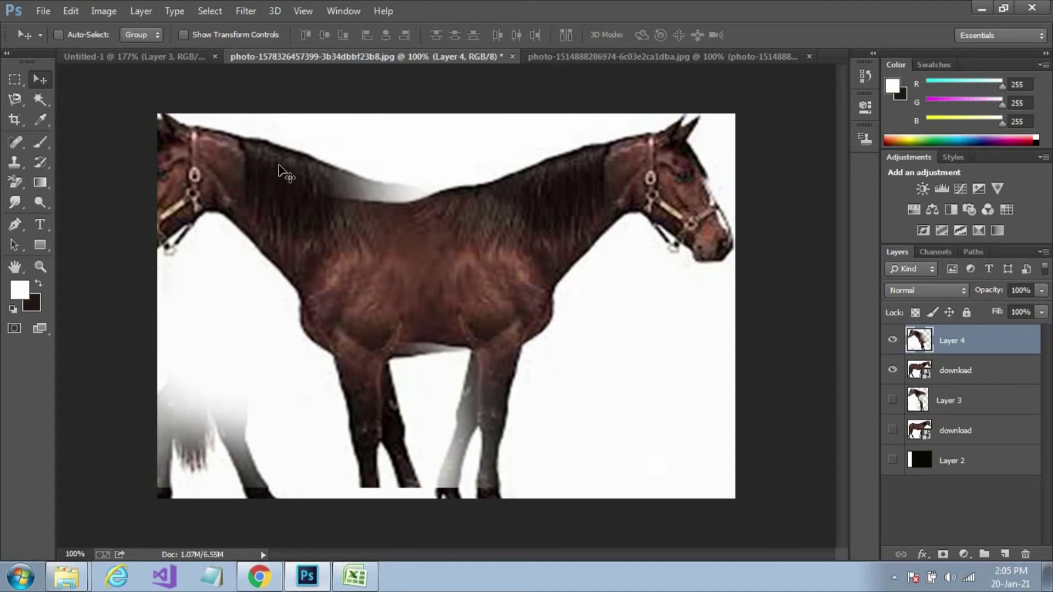
key("shift+Up")
key("shift+Up")
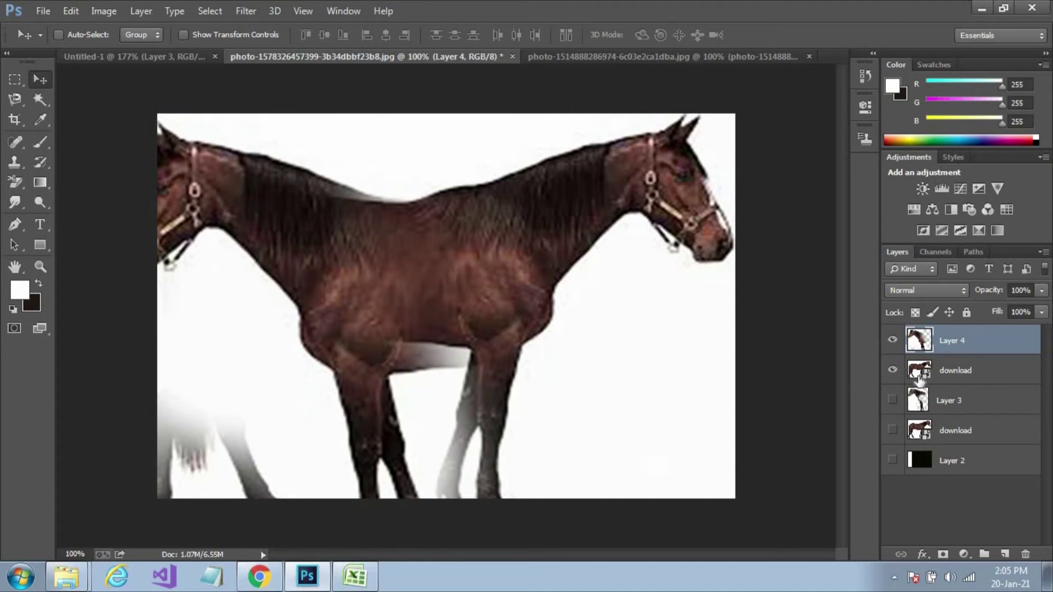
Hide and show the visible download layer repeatedly to examine what Layer 4 alone contains.
left_click(892, 372)
left_click(892, 372)
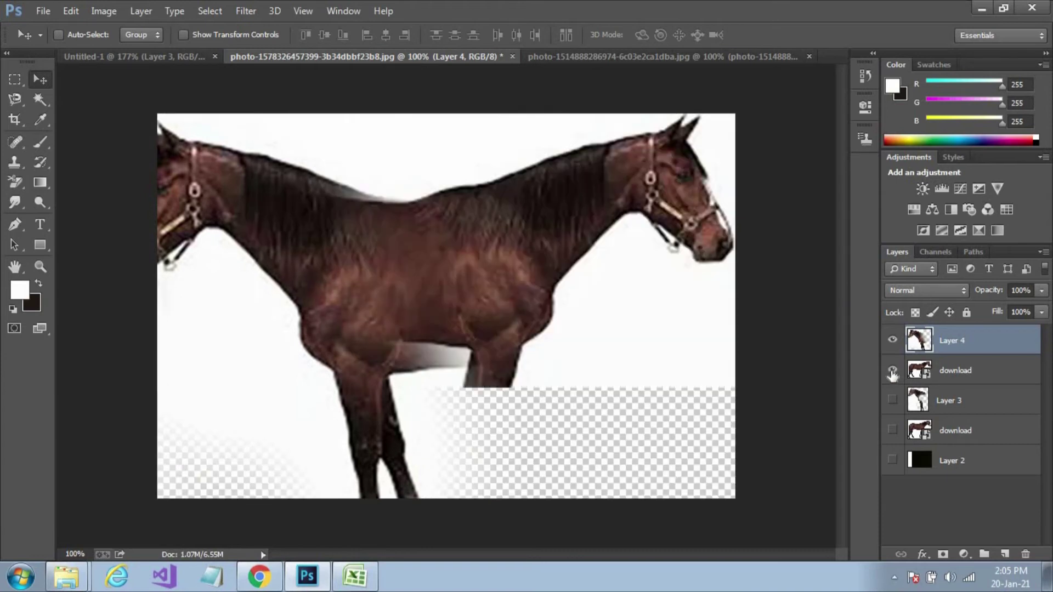
left_click(892, 372)
left_click(892, 372)
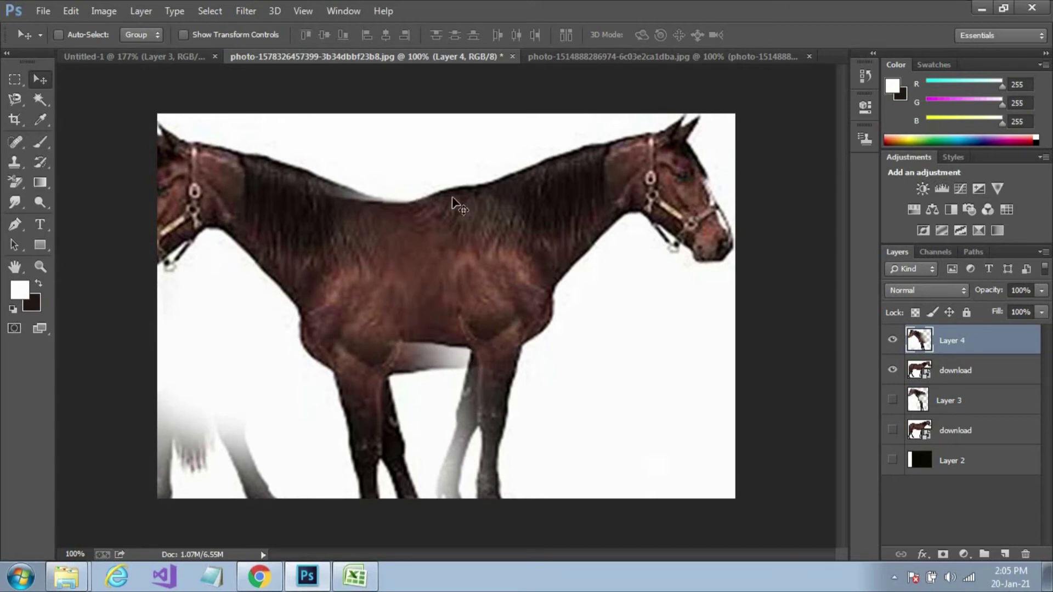
Move Layer 4 right to bring most of the mirrored head inside the canvas, fine-tuning its horizontal position.
key("shift+Right")
key("shift+Right")
key("shift+Right")
key("shift+Right")
key("shift+Right")
key("shift+Right")
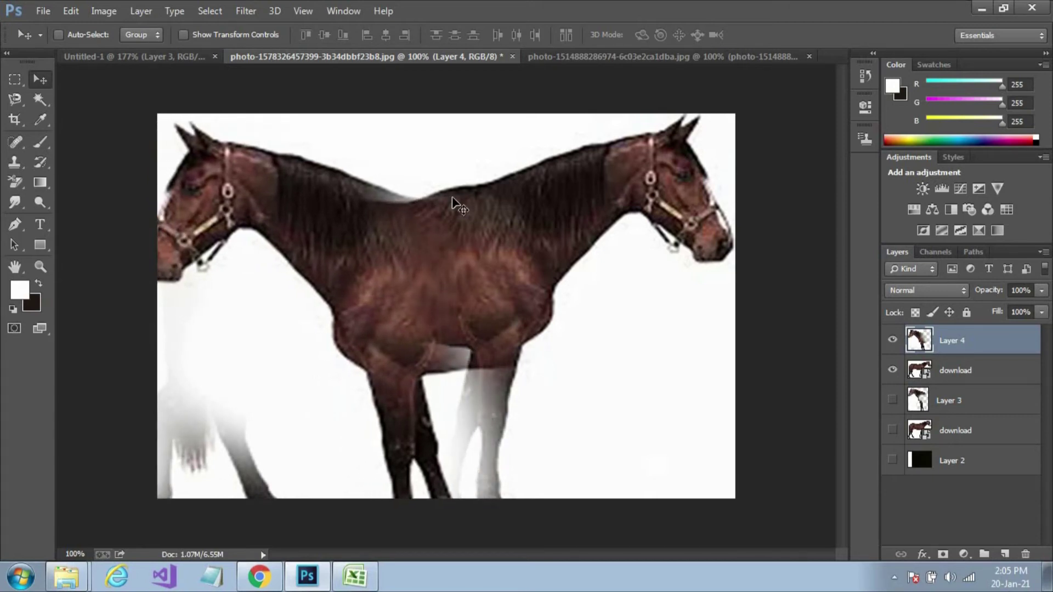
key("Right")
key("Right")
key("Right")
key("Right")
key("Right")
key("Right")
key("Right")
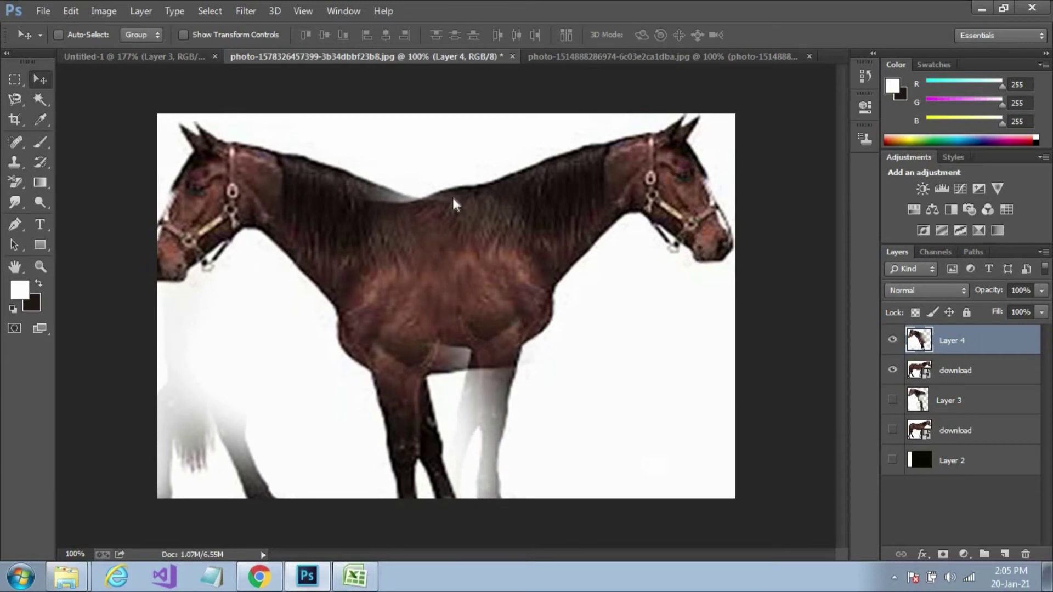
key("Right")
key("Right")
key("Right")
key("Right")
key("Right")
key("Right")
key("Right")
key("Right")
key("Right")
key("Right")
key("Right")
key("Right")
key("Left")
key("Left")
key("Left")
key("Left")
key("Left")
key("Left")
key("Left")
key("Left")
key("Left")
key("Left")
key("Left")
key("Left")
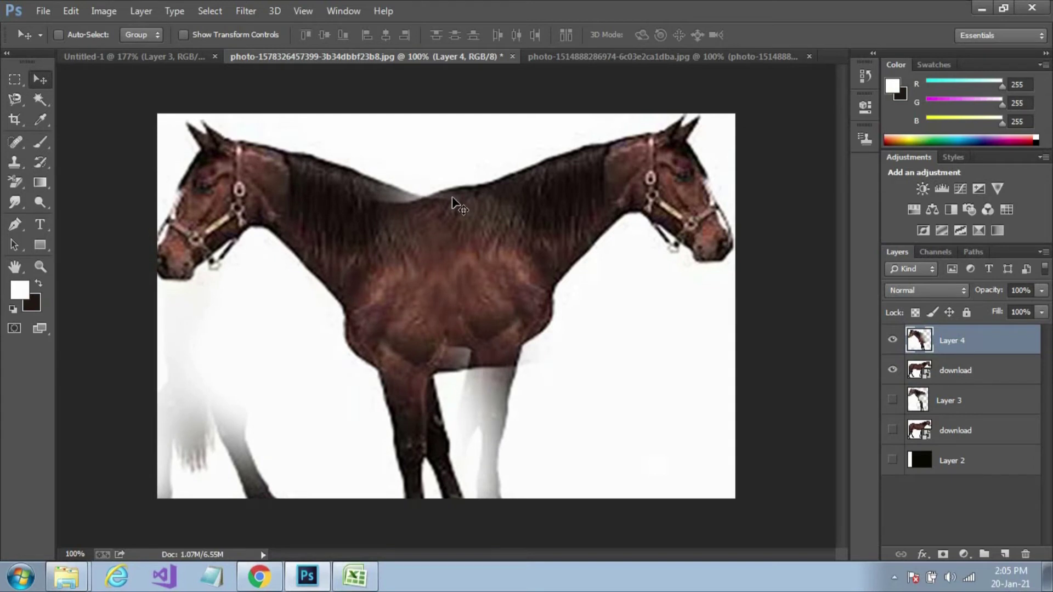
Move Layer 4 up until the mirrored horse's belly lines up with the original's belly.
key("shift+Up")
key("shift+Up")
key("shift+Up")
key("shift+Up")
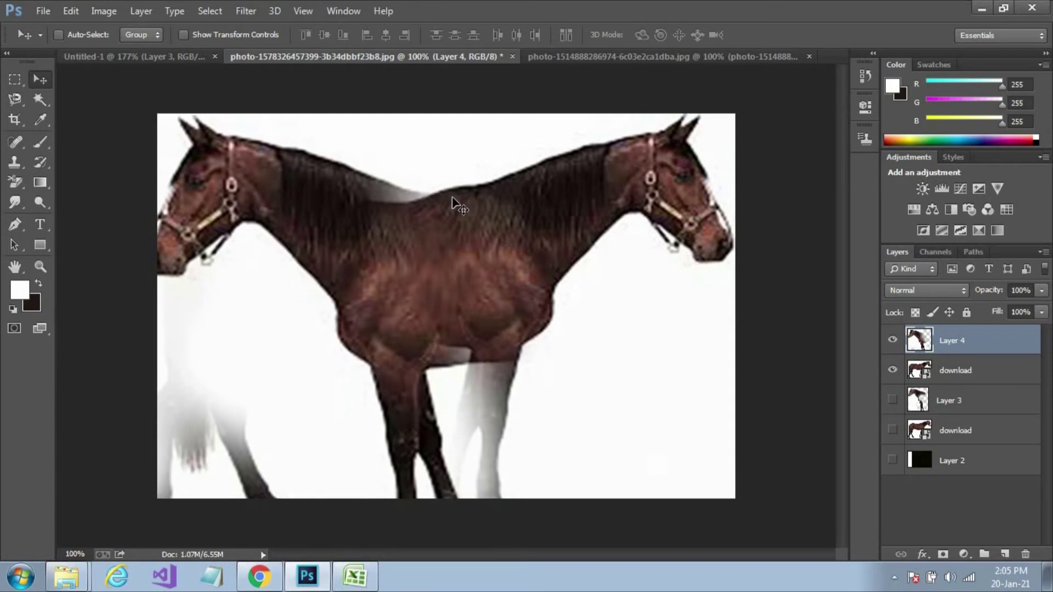
key("shift+Up")
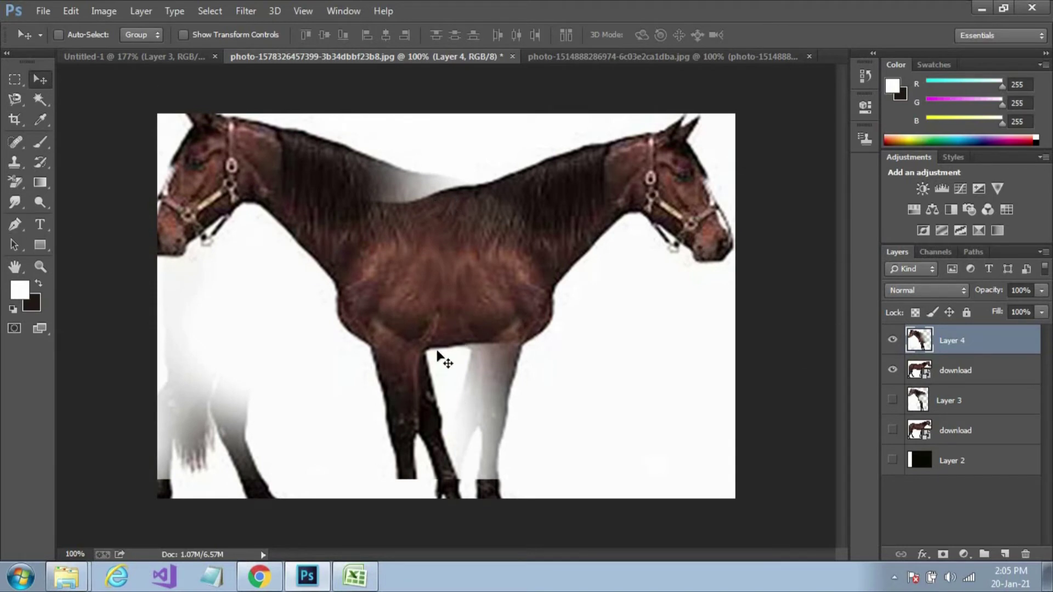
With a Clone Stamp brush of 125, sample the top of the original's front leg, clone over the mirrored legs, and undo the last strokes.
key("s")
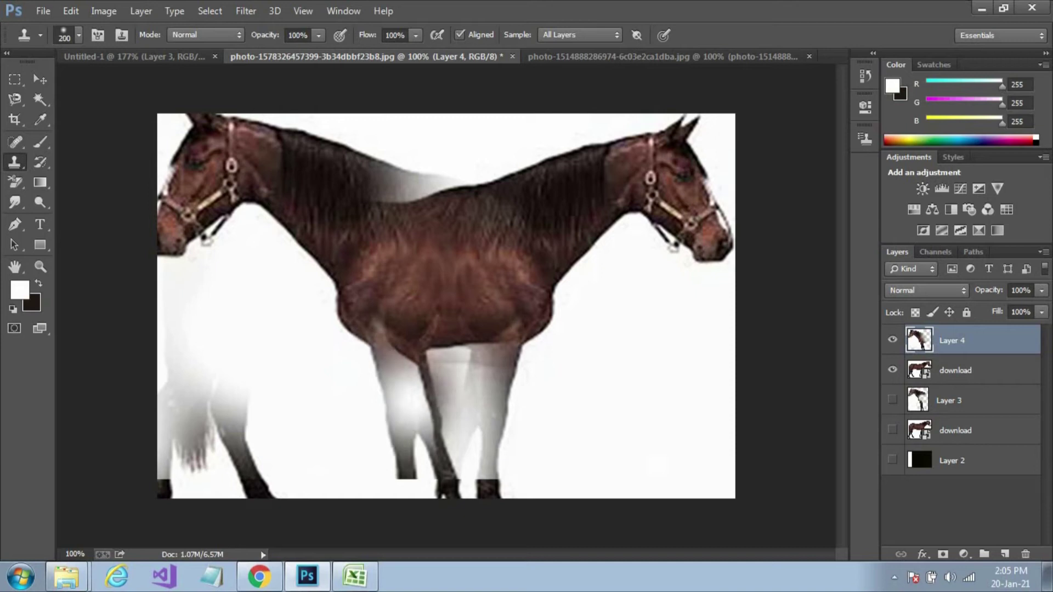
key("bracketleft")
key("bracketleft")
key("bracketleft")
key("bracketleft")
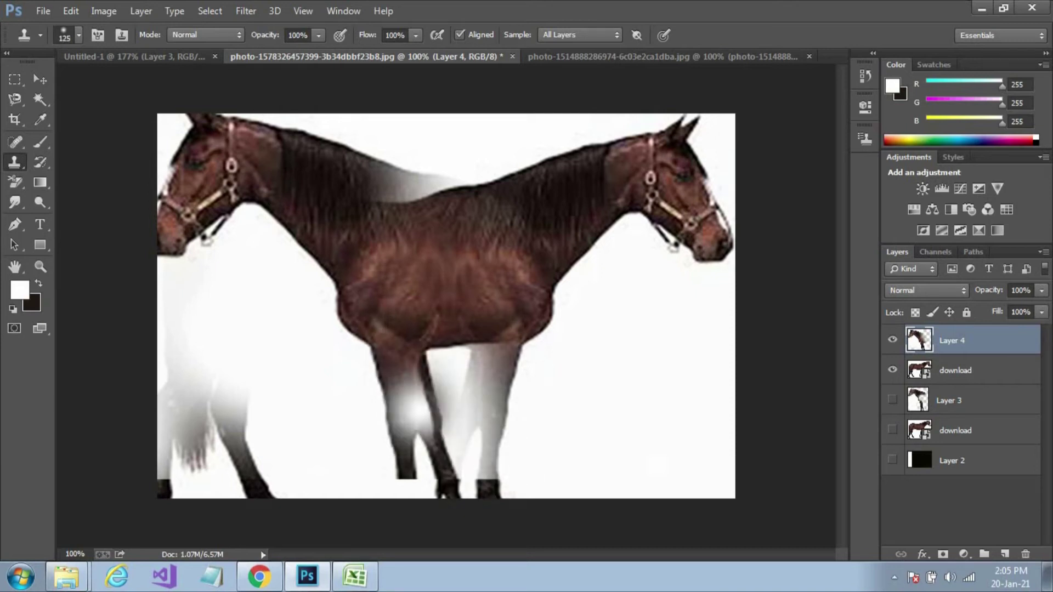
left_click(504, 346, "alt")
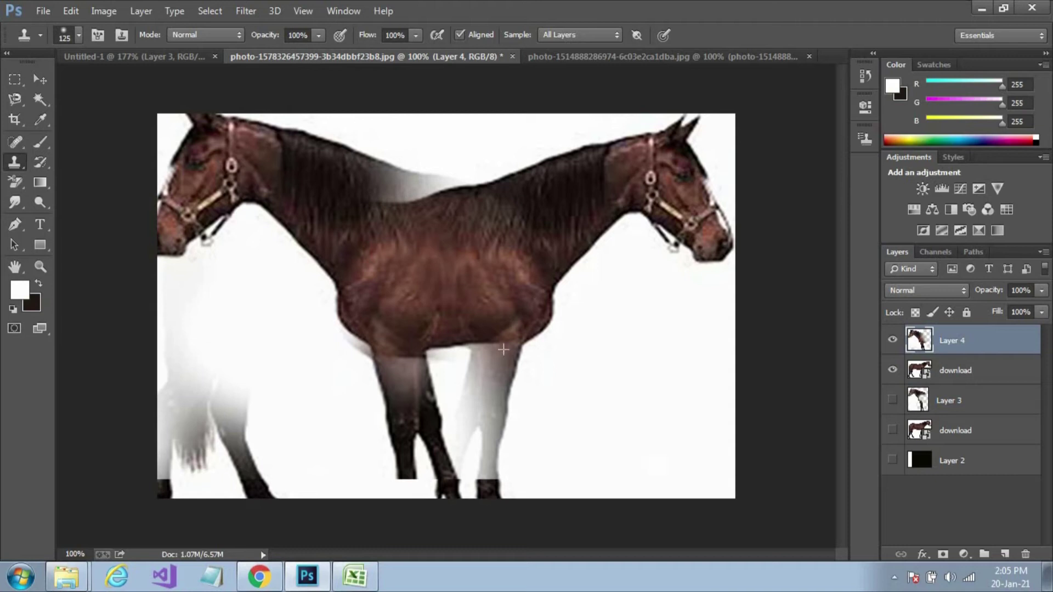
mouse_move(418, 391)
left_mouse_down()
mouse_move(414, 467)
mouse_move(436, 463)
mouse_move(431, 424)
left_mouse_up()
key("ctrl+alt+z")
key("ctrl+alt+z")
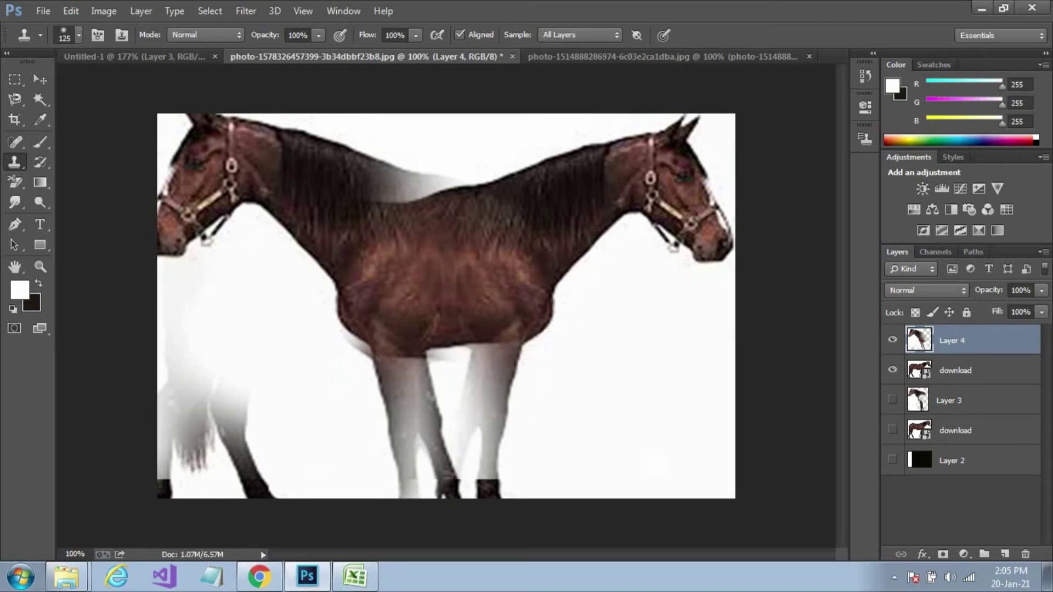
Erase the white haze over the upper part of the original's nearer front leg with the Background Eraser at size 45.
left_click(16, 183)
left_click_drag(486, 347, 489, 386)
key("bracketright")
key("bracketright")
key("bracketright")
left_click_drag(511, 349, 492, 416)
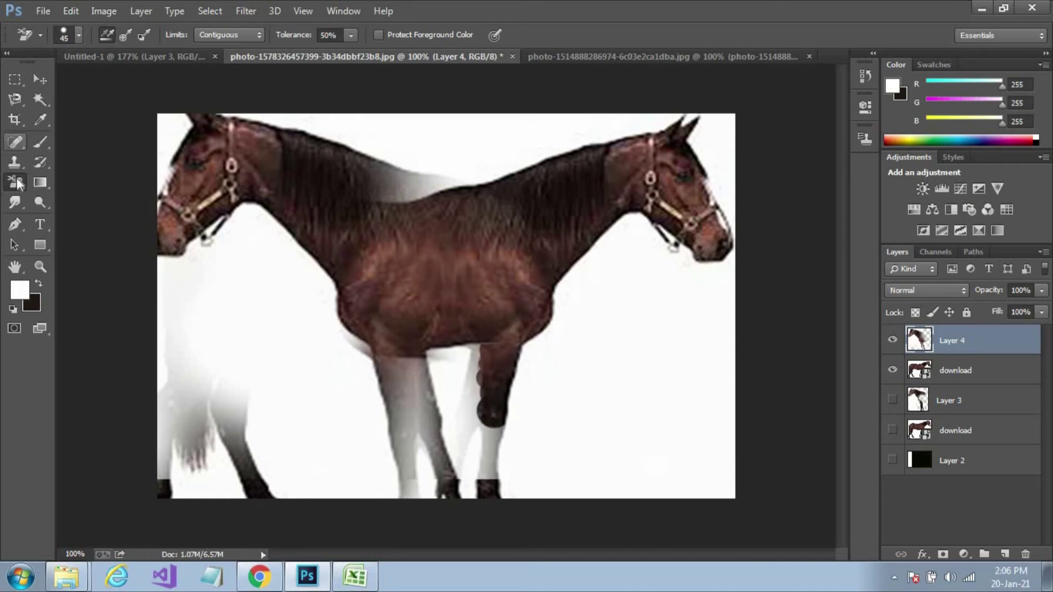
Continue with the Background Eraser to clear the haze from the original's other front leg and both lower legs.
right_click(18, 184)
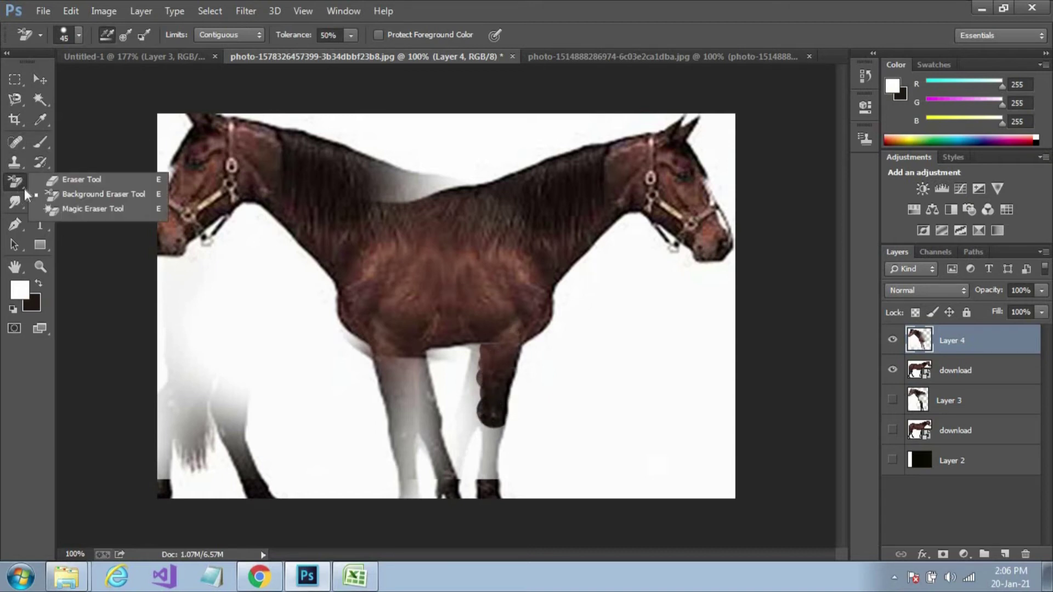
left_click(58, 195)
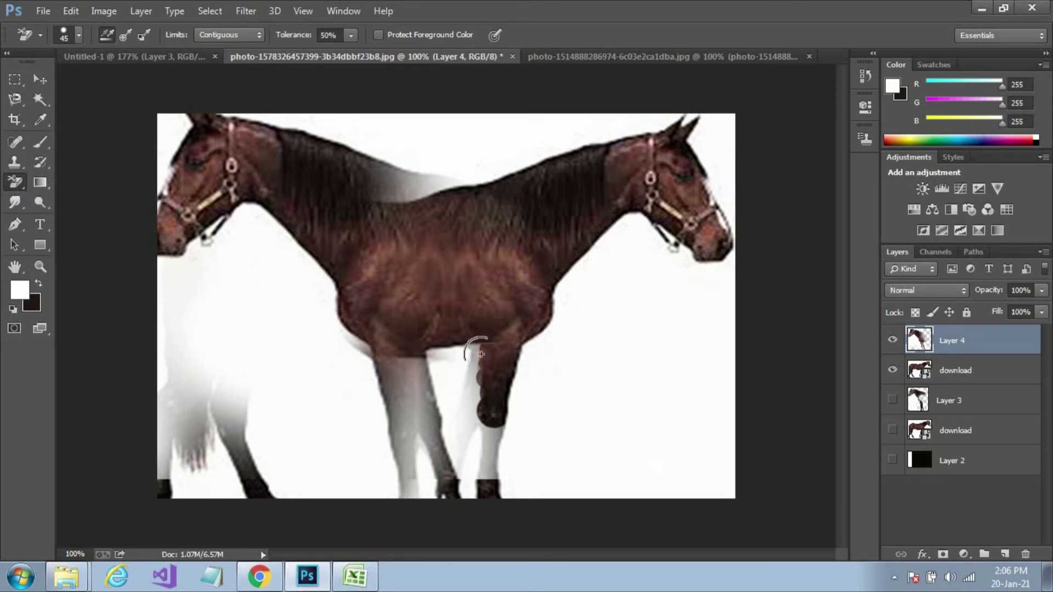
left_click_drag(481, 349, 462, 451)
mouse_move(482, 404)
left_mouse_down()
mouse_move(491, 485)
mouse_move(491, 444)
mouse_move(458, 467)
left_mouse_up()
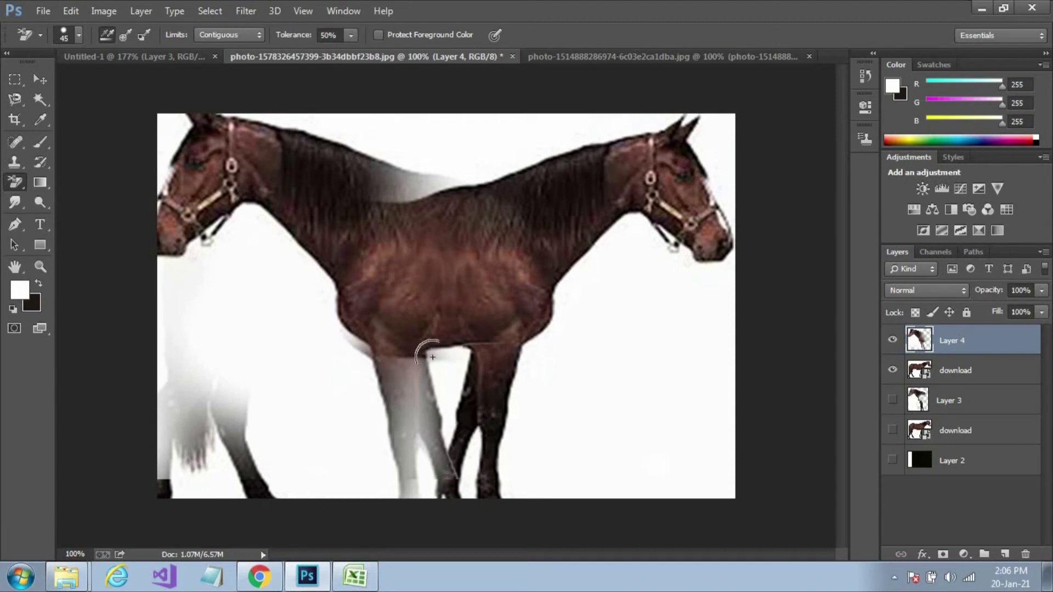
Erase the haze under the belly between the legs, and undo the stray erasure beside the mirrored horse's chest.
mouse_move(493, 342)
left_mouse_down()
mouse_move(430, 356)
mouse_move(429, 373)
left_mouse_up()
left_click_drag(349, 332, 339, 330)
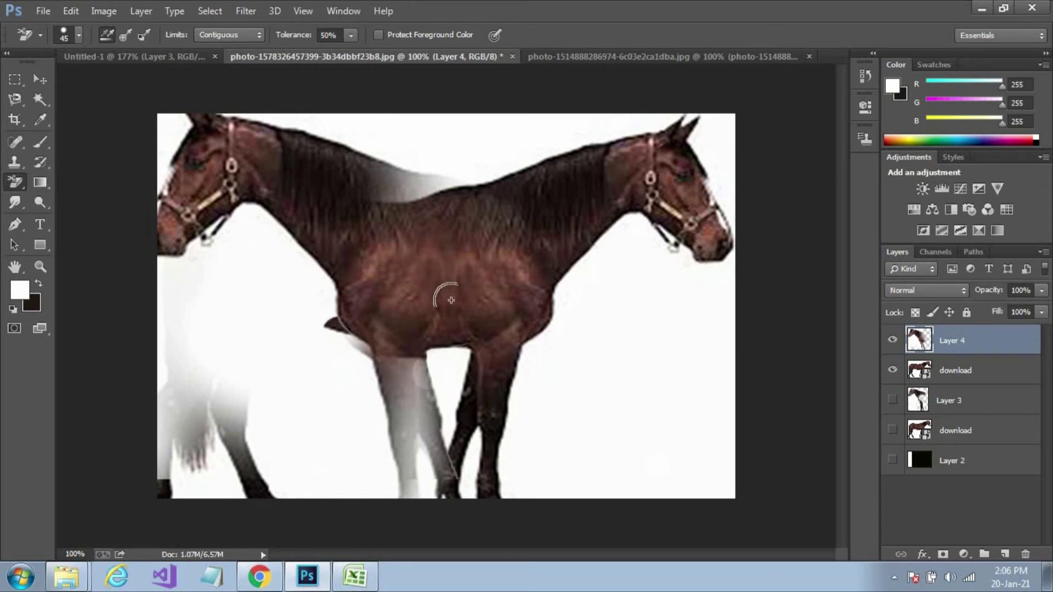
key("ctrl+z")
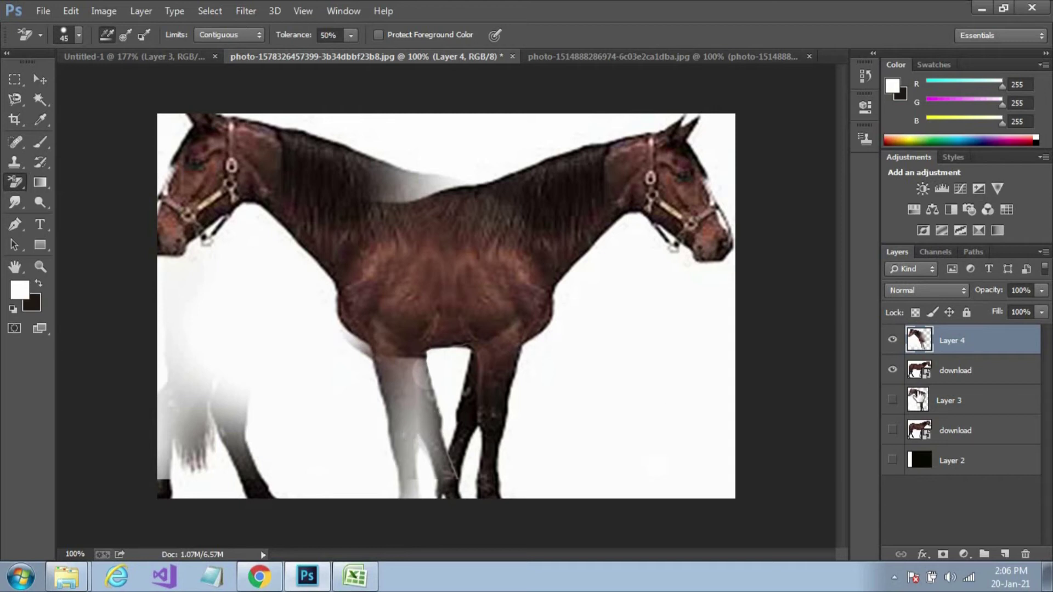
With a Clone Stamp brush of 70, sample the top of the original's nearer front leg and clone over the mirrored horse's hazy front legs.
left_click(15, 162)
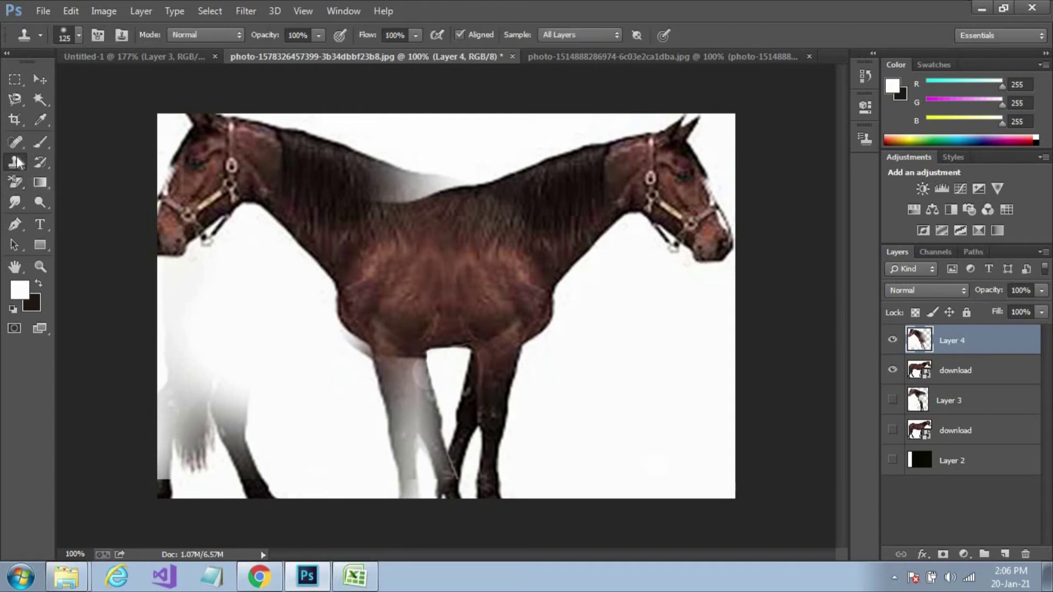
left_click_drag(548, 306, 549, 336)
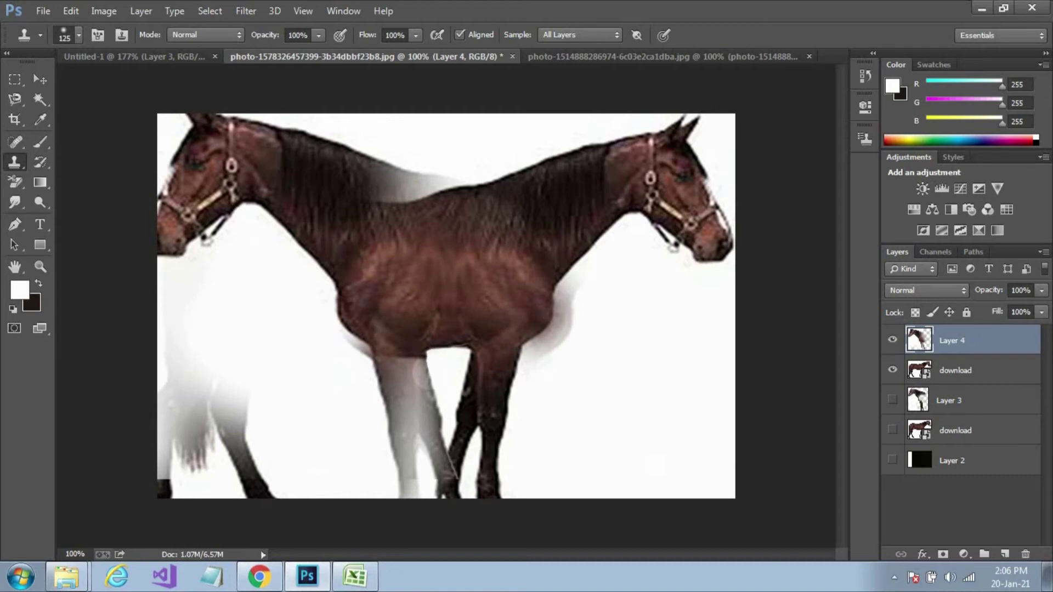
key("ctrl+z")
key("[")
key("[")
key("[")
key("[")
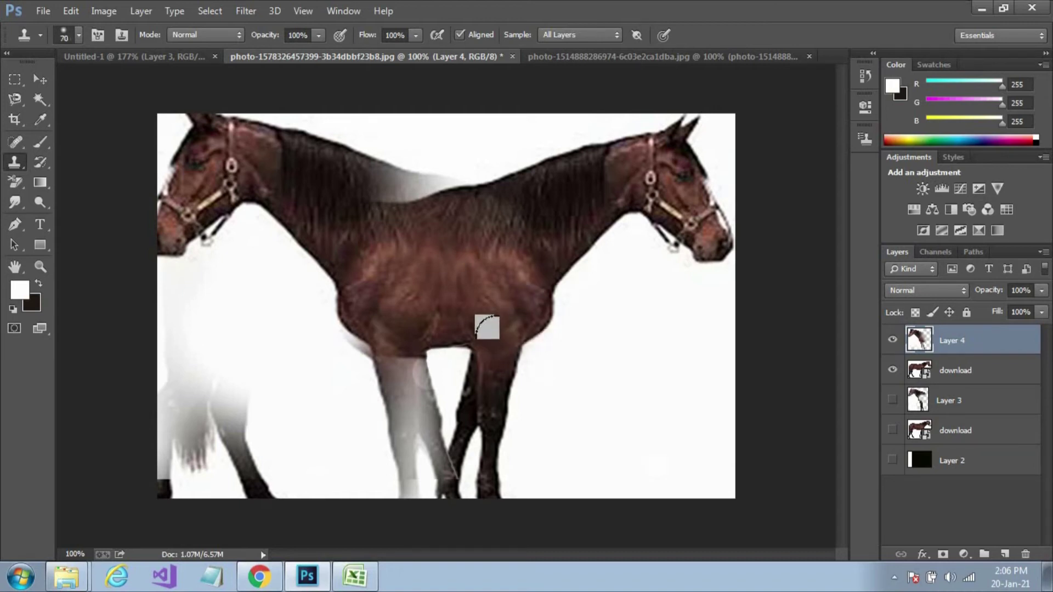
left_click(499, 360, "alt")
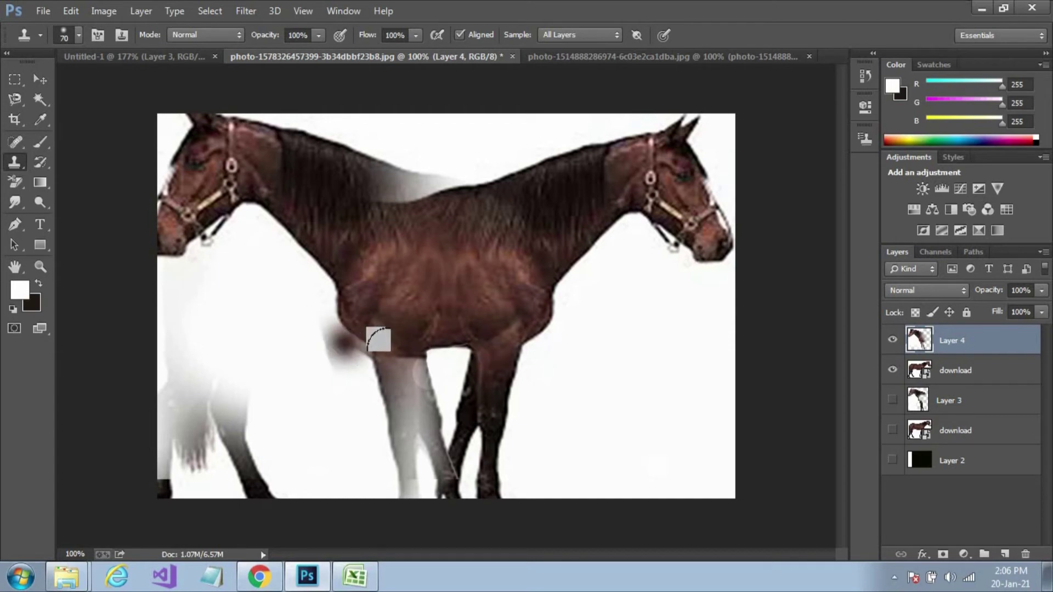
left_click_drag(397, 364, 399, 378)
mouse_move(388, 371)
left_mouse_down()
mouse_move(488, 381)
mouse_move(491, 418)
mouse_move(492, 436)
mouse_move(393, 430)
mouse_move(399, 483)
left_mouse_up()
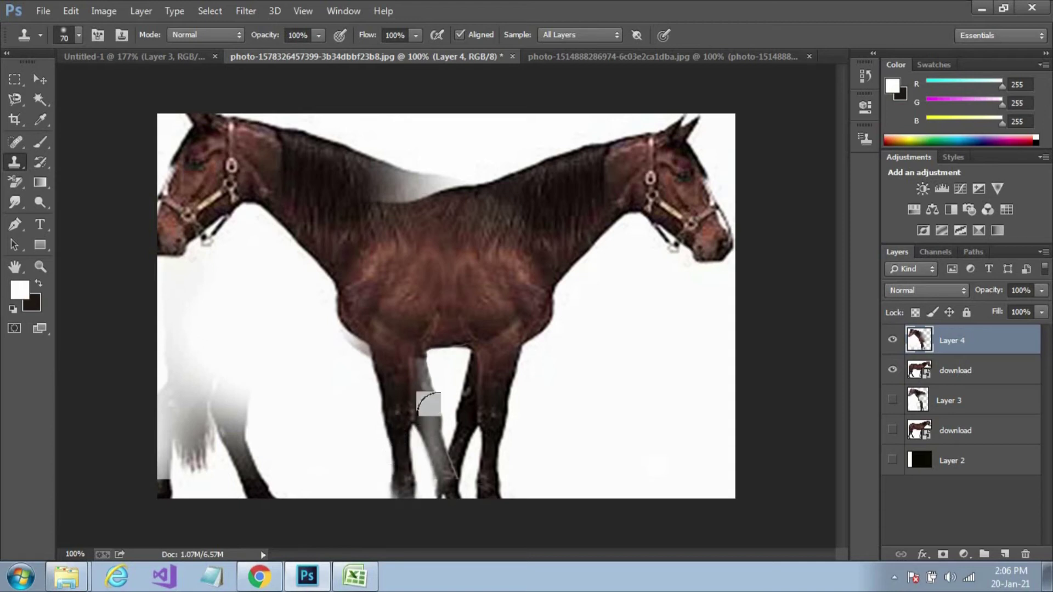
left_click_drag(411, 351, 441, 491)
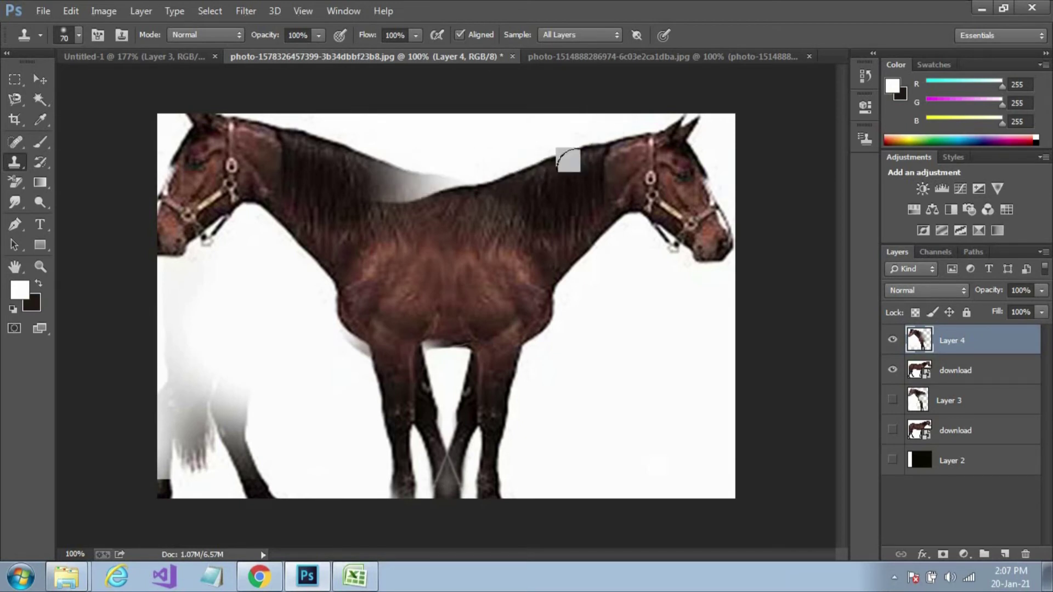
Sample the original's back below the mane and clone over the haze on the mirrored horse's withers and lower chest edge.
left_click(490, 189, "alt")
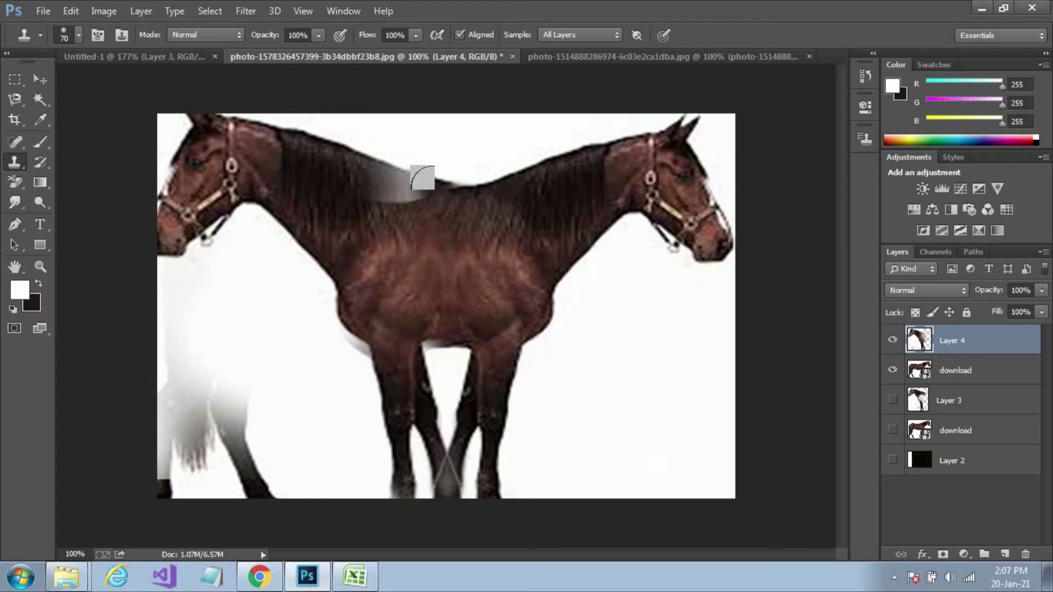
left_click(407, 184)
left_click(400, 185)
left_click(396, 184)
left_click(390, 184)
left_click(381, 182)
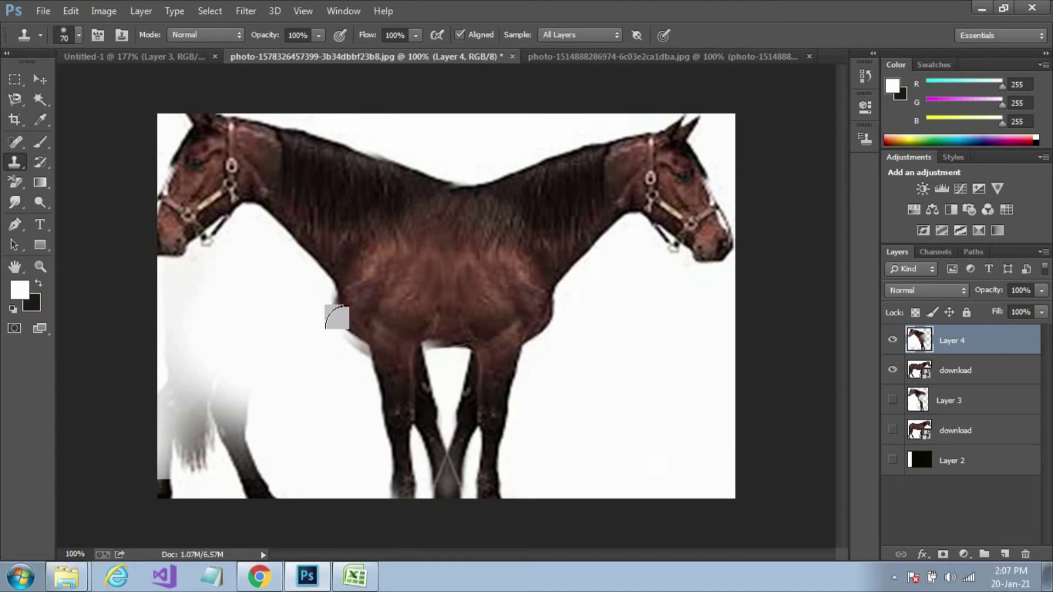
left_click(346, 329)
left_click(356, 338)
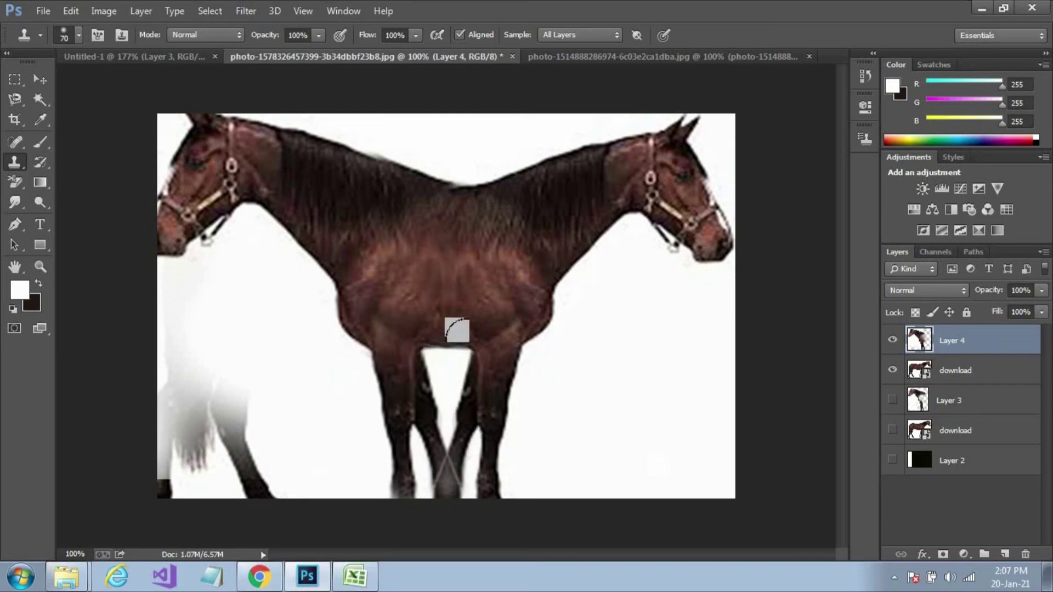
Try to clear the haze under the belly between the legs with the Clone Stamp and the Background Eraser at size 20.
left_click(457, 323, "alt")
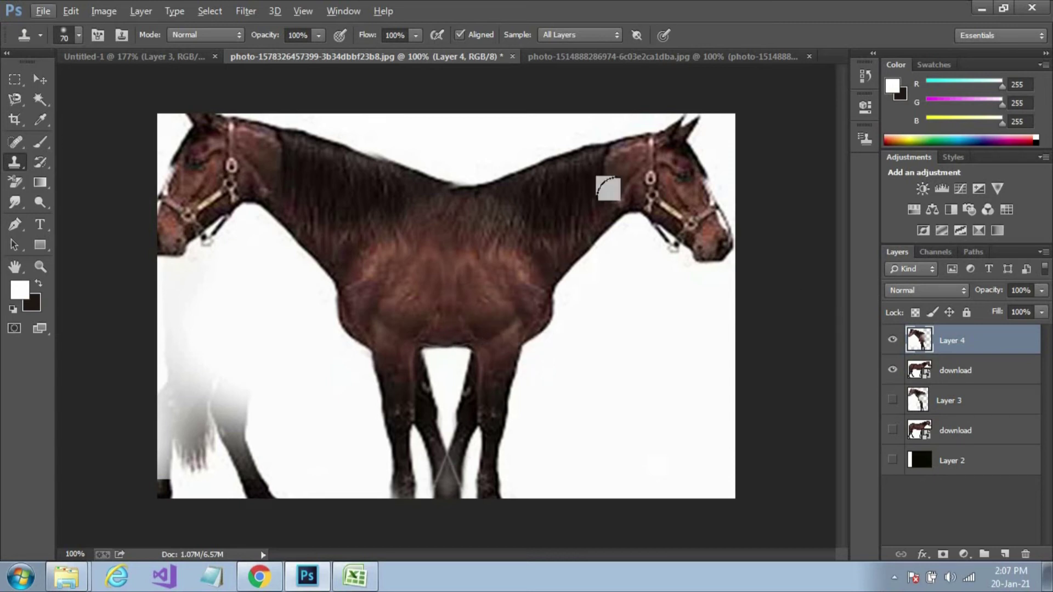
left_click(15, 183)
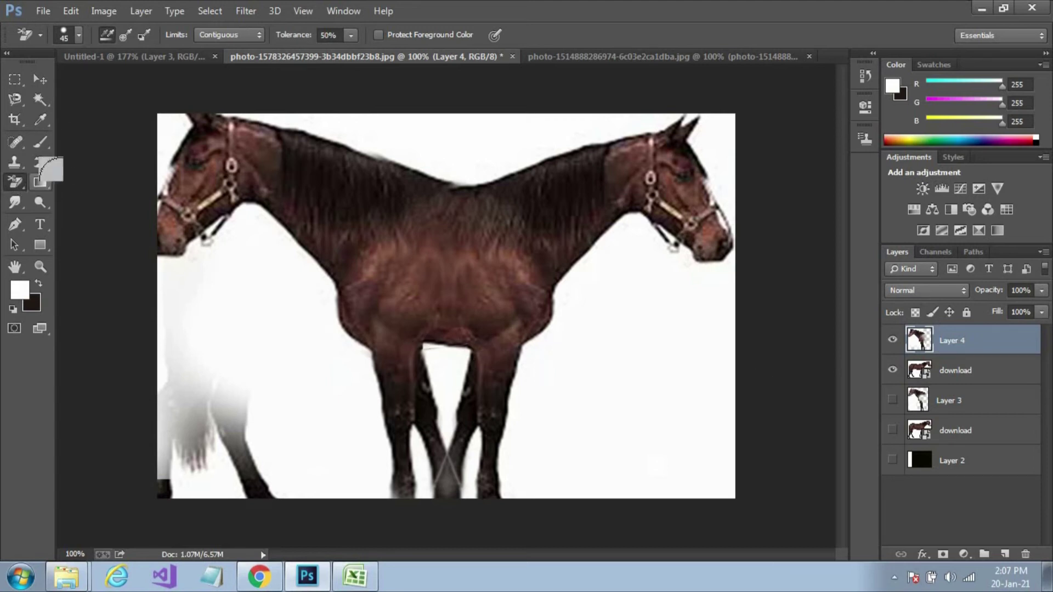
left_click(15, 161)
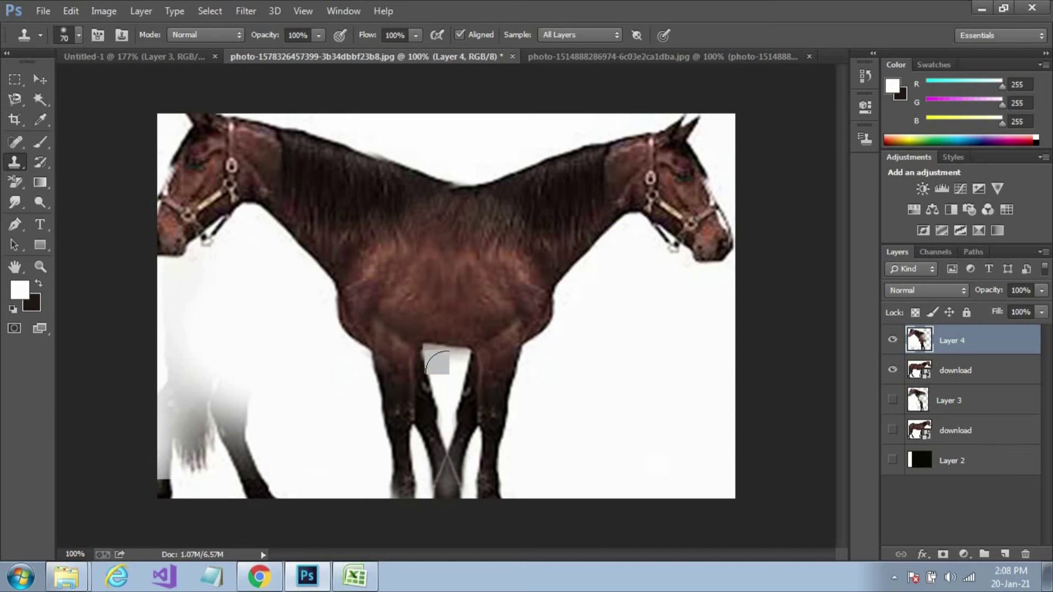
left_click_drag(568, 336, 559, 325)
key("ctrl+z")
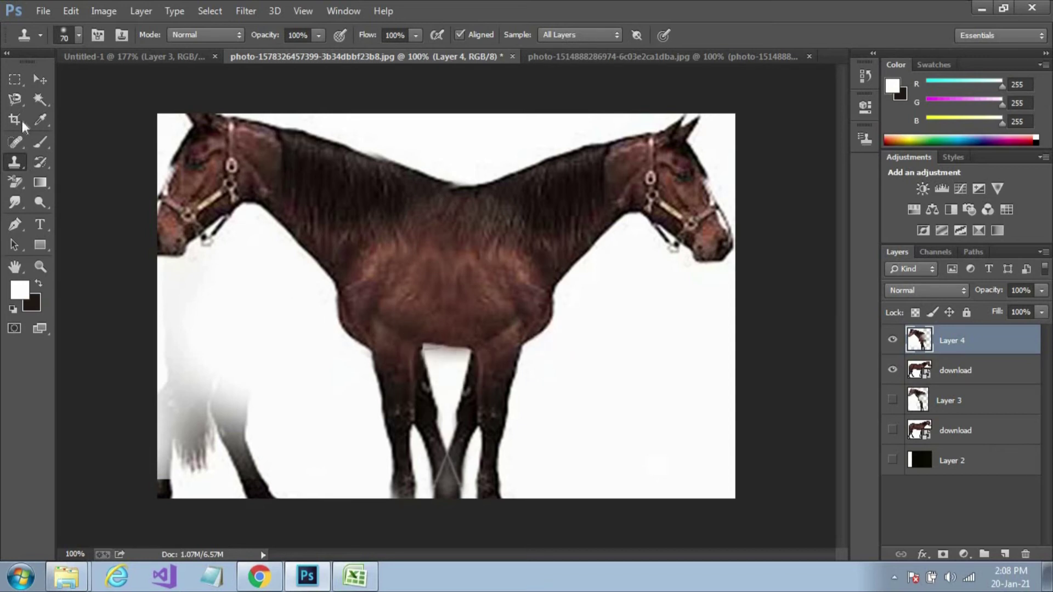
left_click(18, 167)
left_click(15, 182)
key("bracketleft")
key("bracketleft")
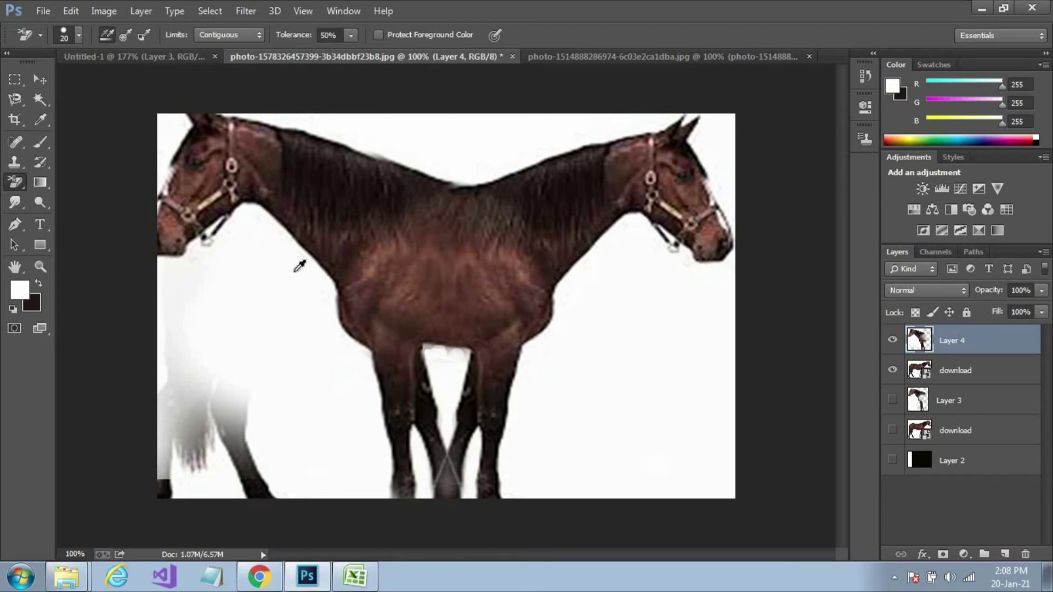
Outline the hazy gap under the belly between the legs with the Magnetic Lasso, fill it with white, and deselect.
scroll(400, 345, "up", 5)
scroll(525, 310, "down", 1)
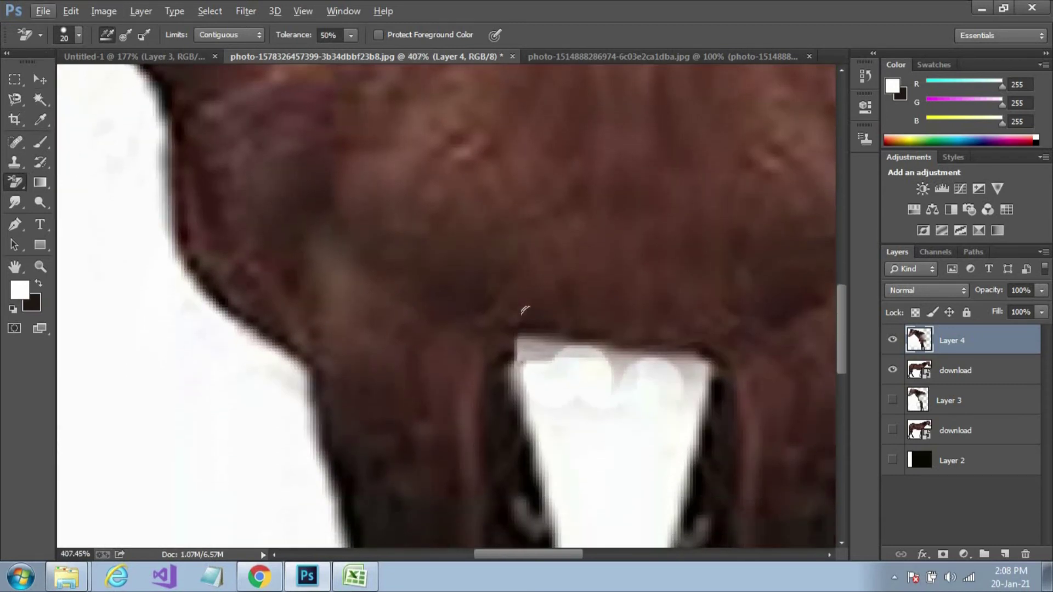
scroll(525, 310, "down", 2)
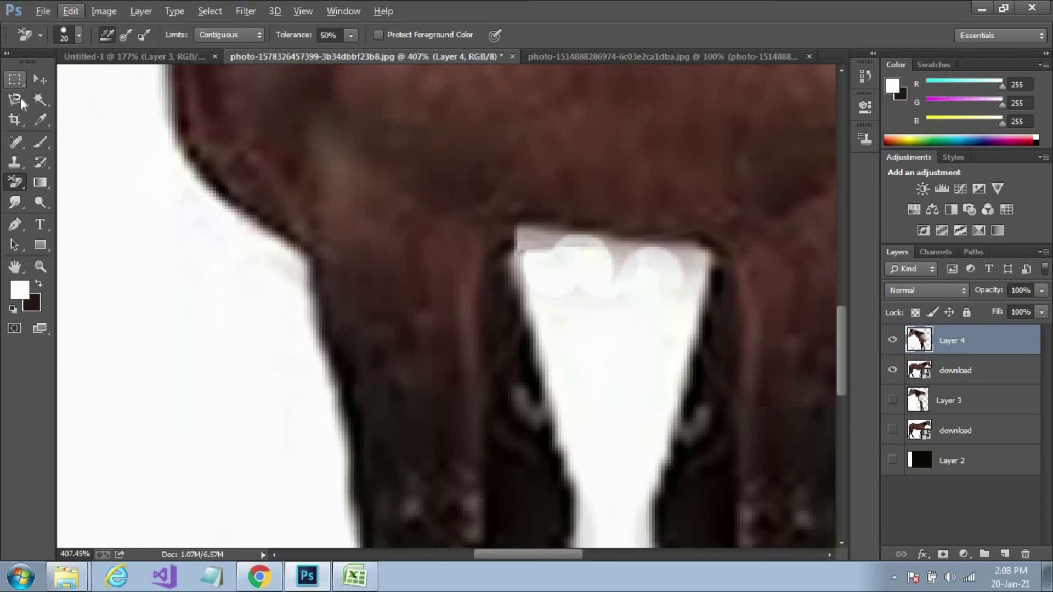
left_click(19, 97)
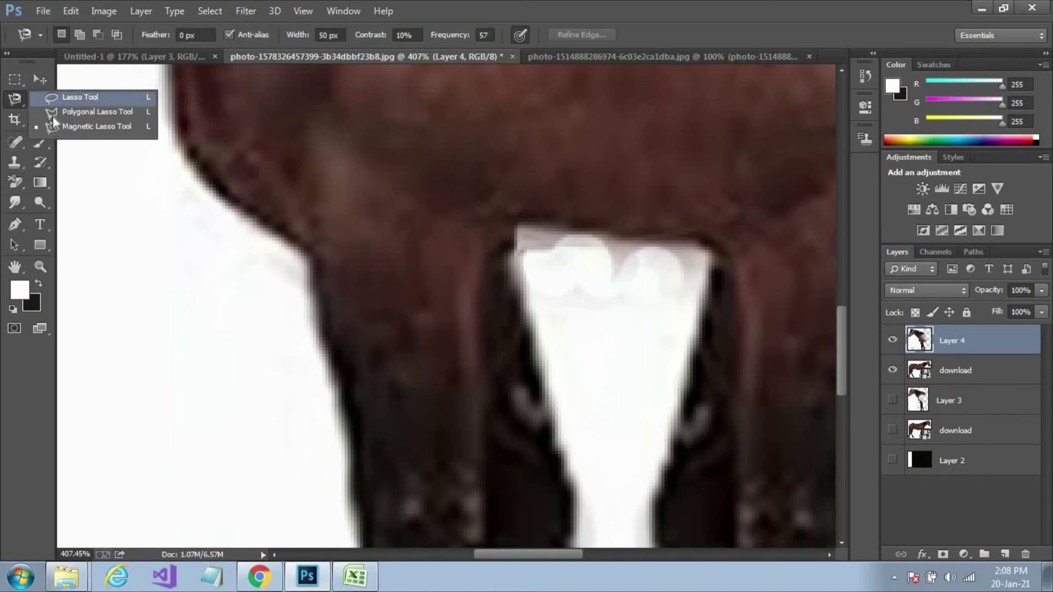
left_click(54, 112)
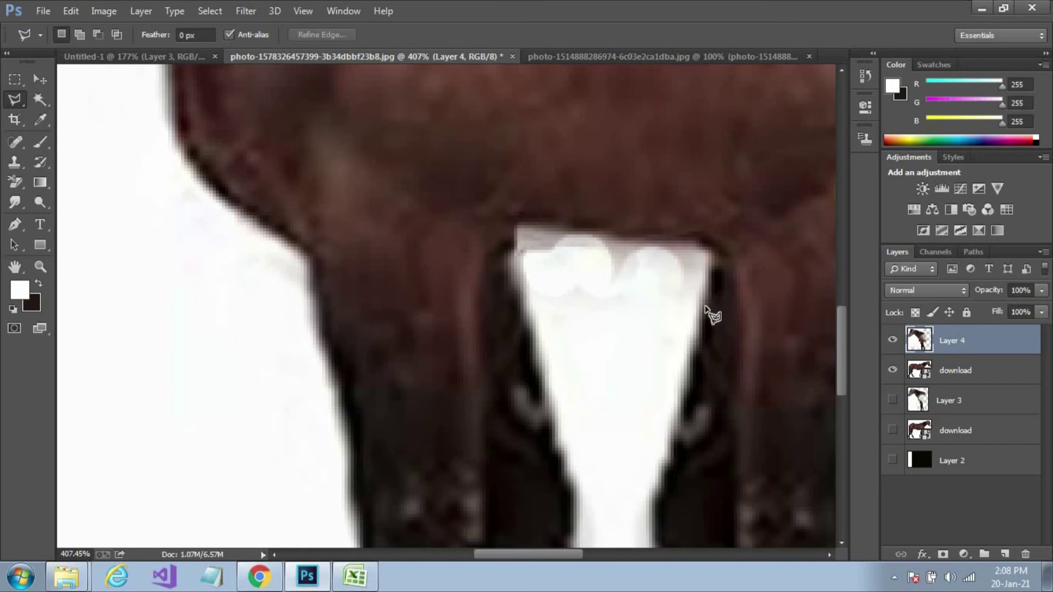
right_click(19, 107)
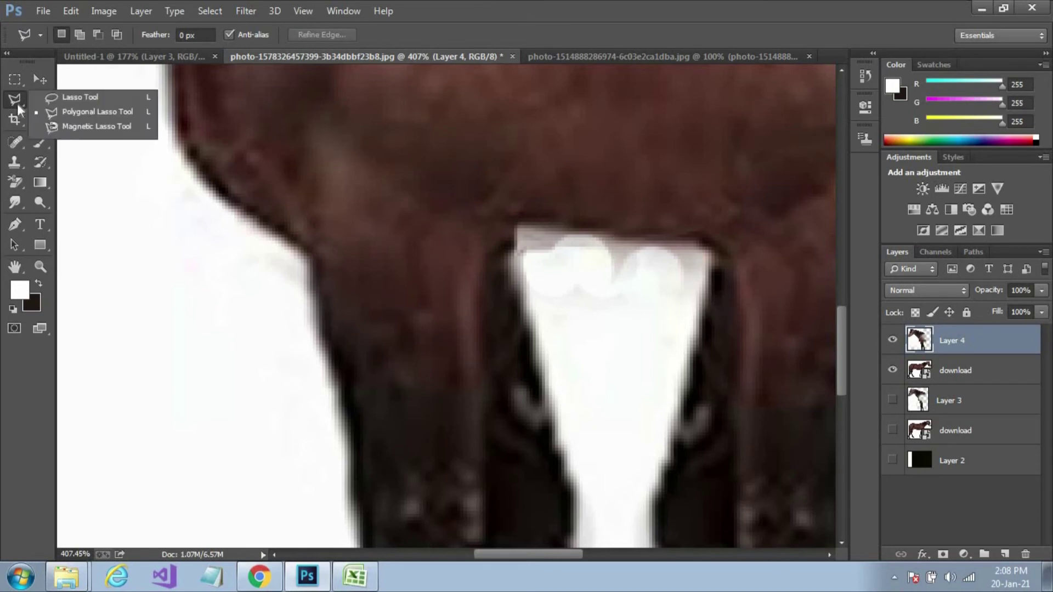
left_click(55, 126)
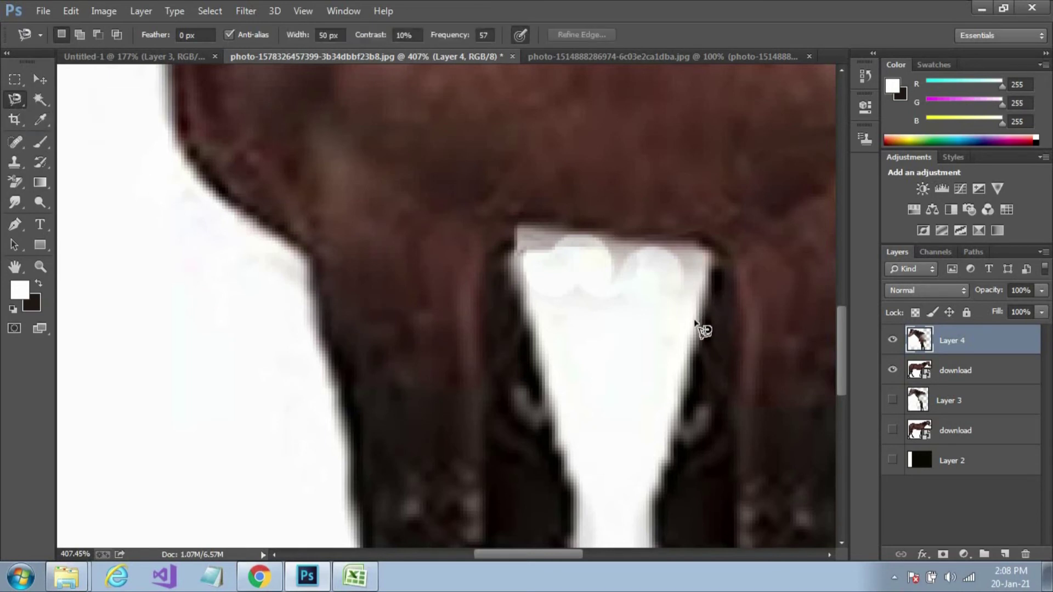
left_click(693, 328)
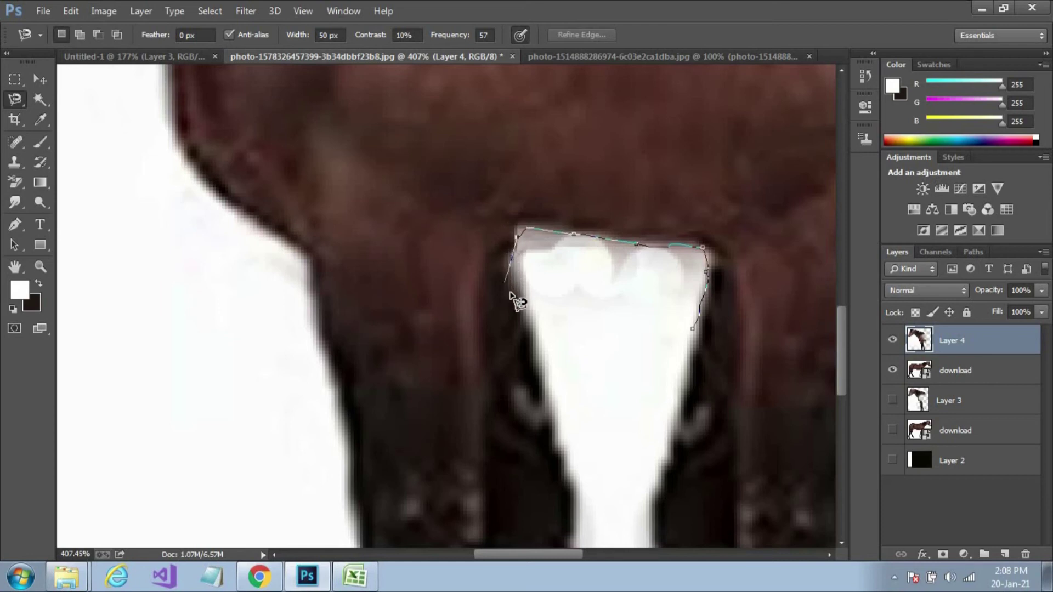
left_click(691, 327)
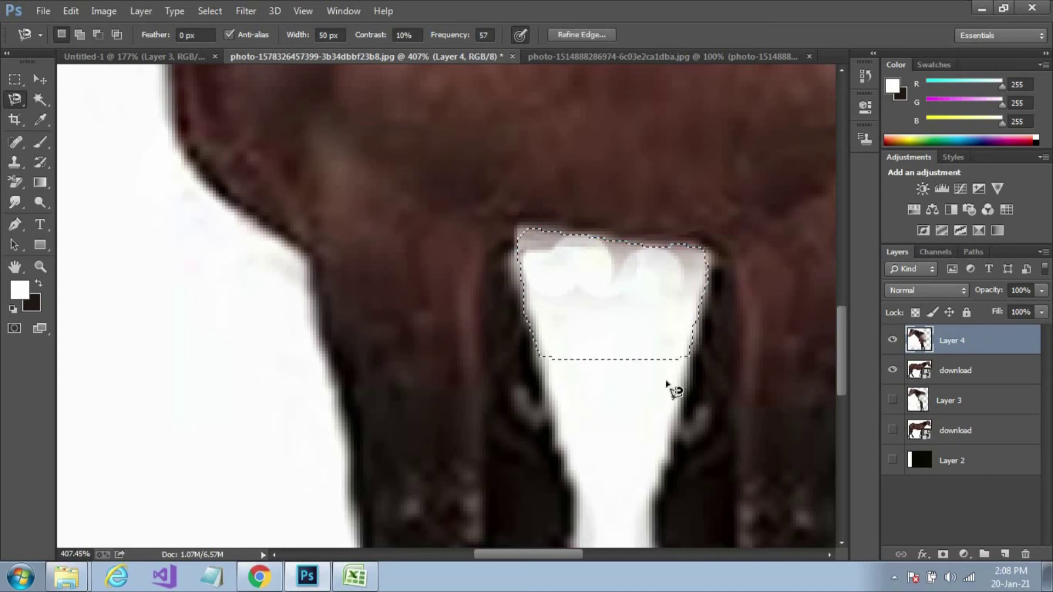
key("alt+BackSpace")
key("ctrl+d")
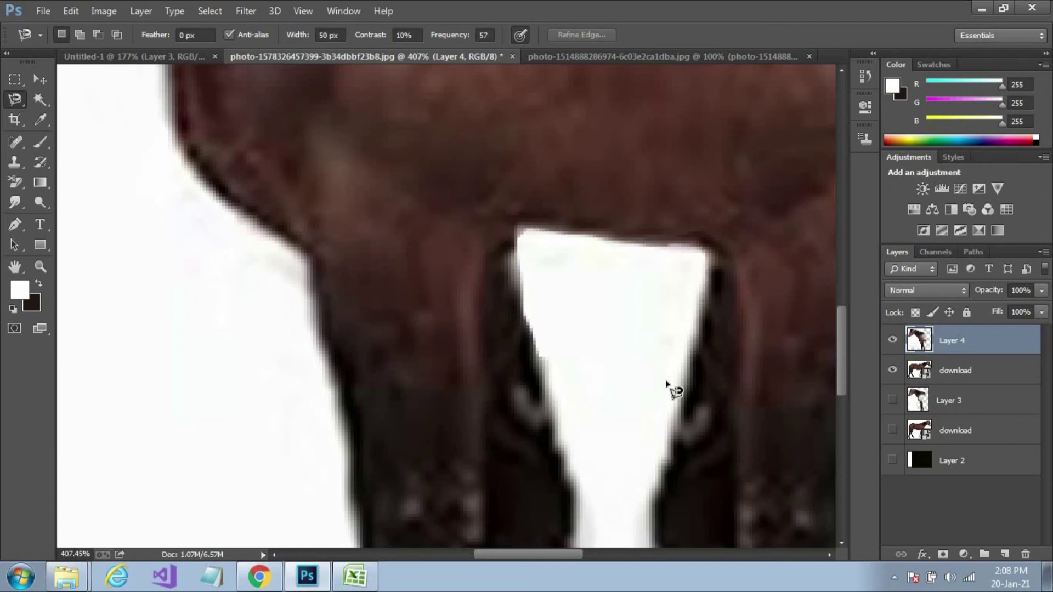
Outline the thin strip along the inner edge of the mirrored horse's leg with the Magnetic Lasso, and clear the selection.
left_click(552, 404)
left_click(536, 316)
left_click(545, 350)
left_click(558, 388)
left_click(553, 405)
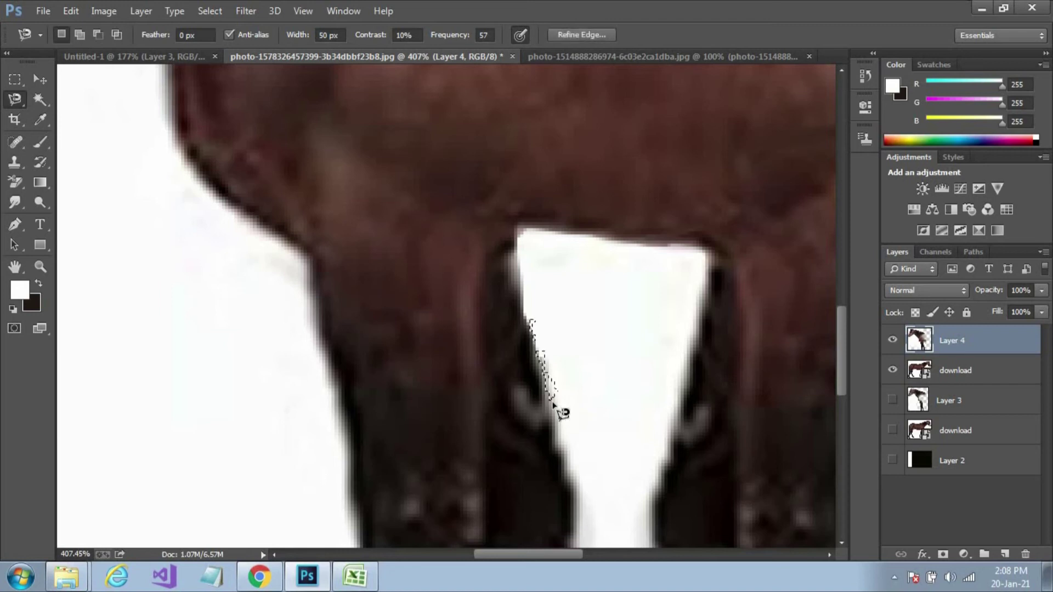
key("ctrl+d")
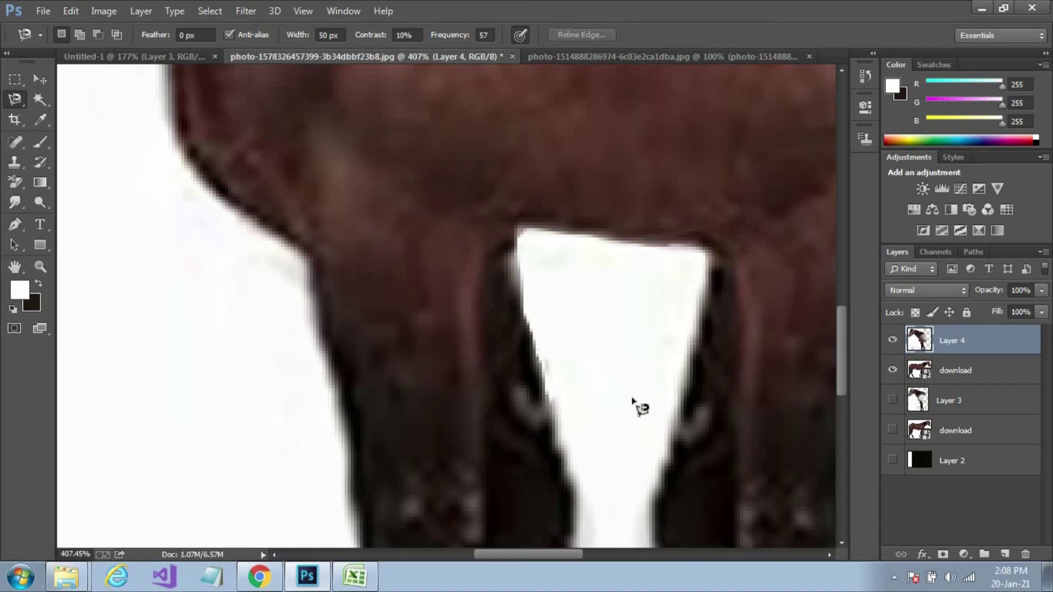
Switch to the Background Eraser and reduce its brush size to 7.
left_click(15, 182)
key("bracketleft")
key("bracketleft")
key("bracketleft")
key("bracketleft")
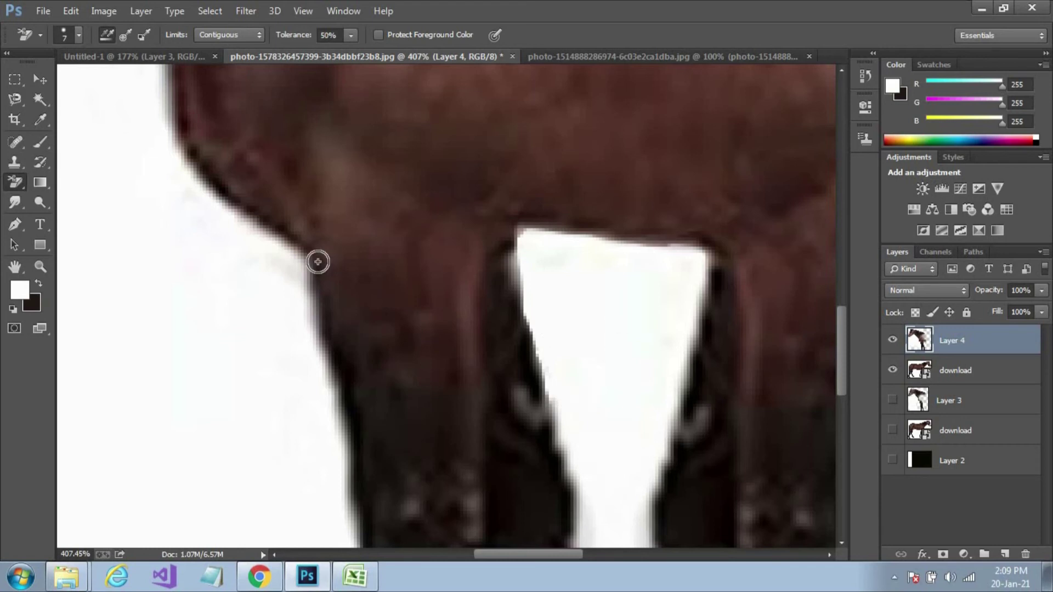
Add a new layer and fill a full-height rectangular selection over the left part of the canvas, up to the mirrored front leg, with white.
scroll(336, 247, "down", 6)
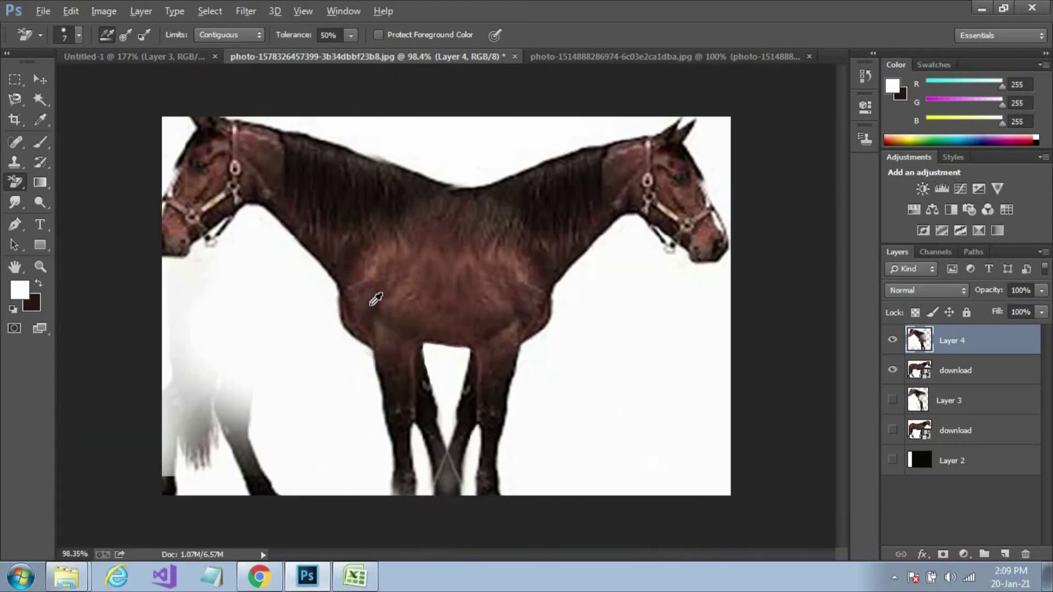
key("alt")
left_click(1005, 555)
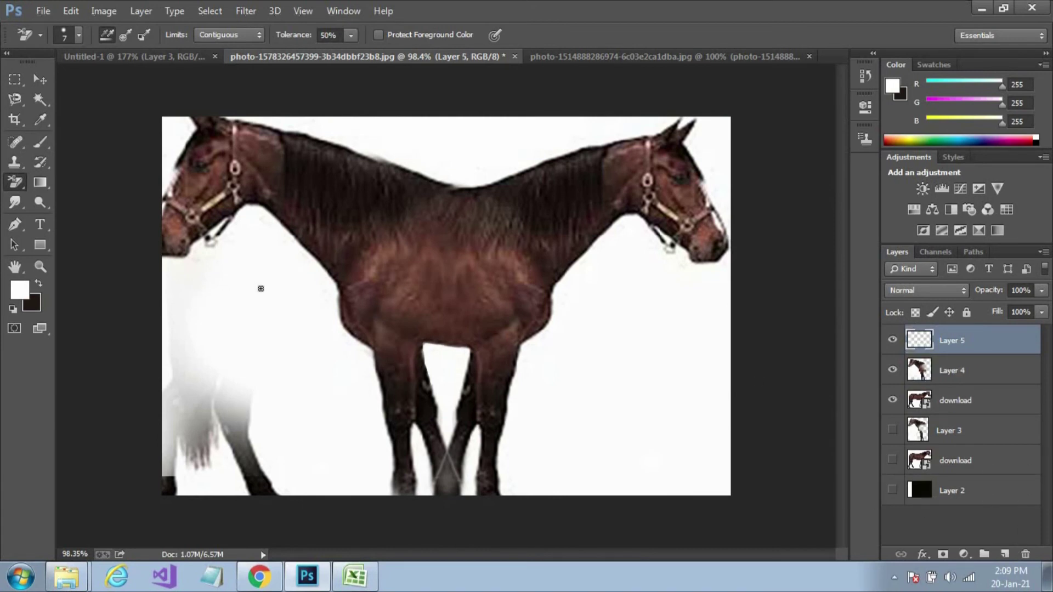
left_click(14, 79)
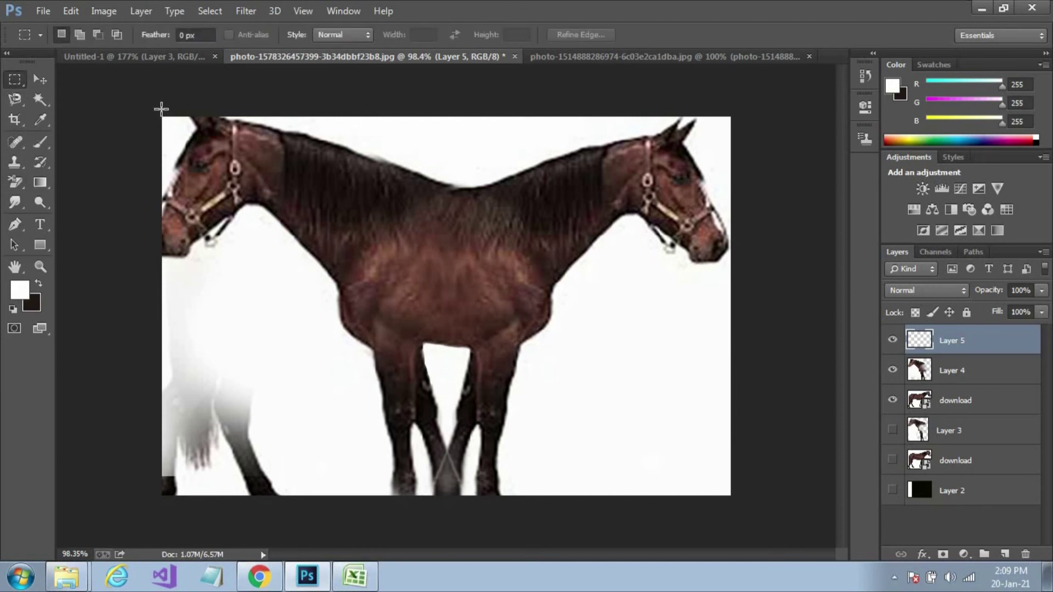
left_click_drag(157, 109, 398, 496)
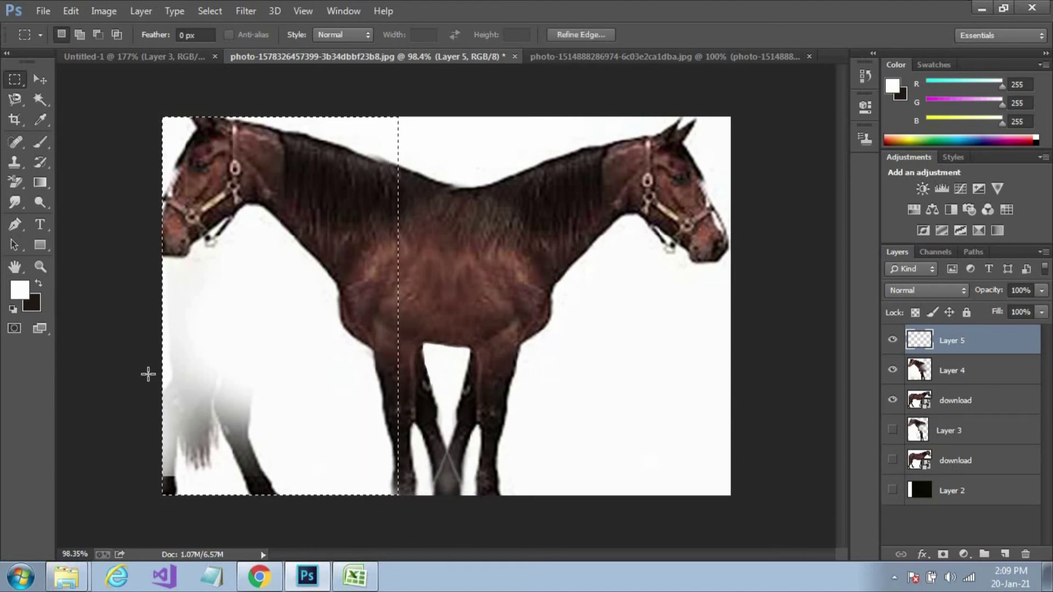
key("alt+BackSpace")
key("ctrl+d")
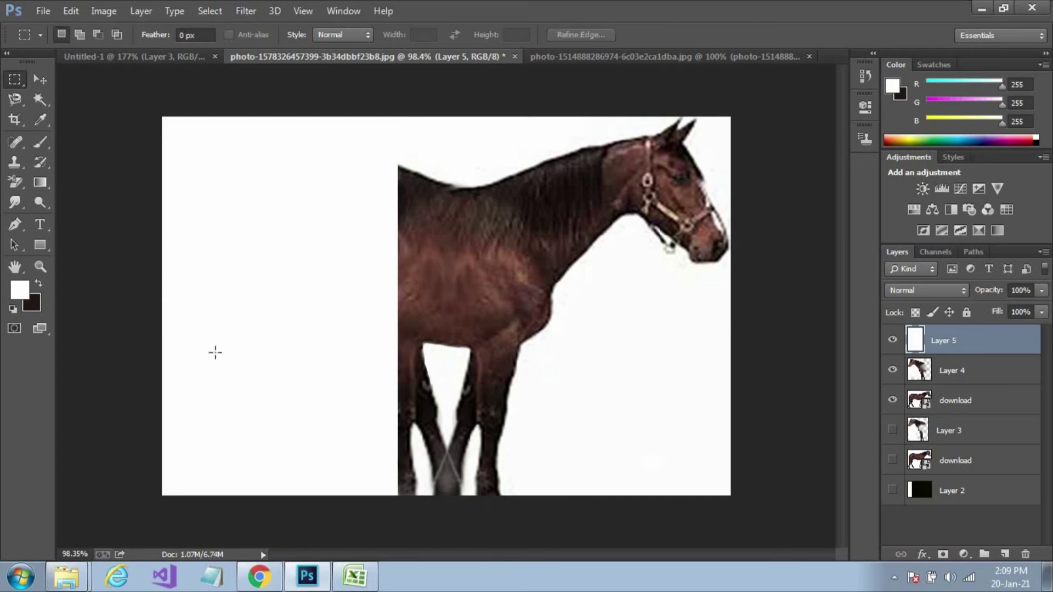
Try placing the white Layer 5 beneath Layer 4, and return it to the top of the layer stack.
left_click_drag(947, 343, 936, 366)
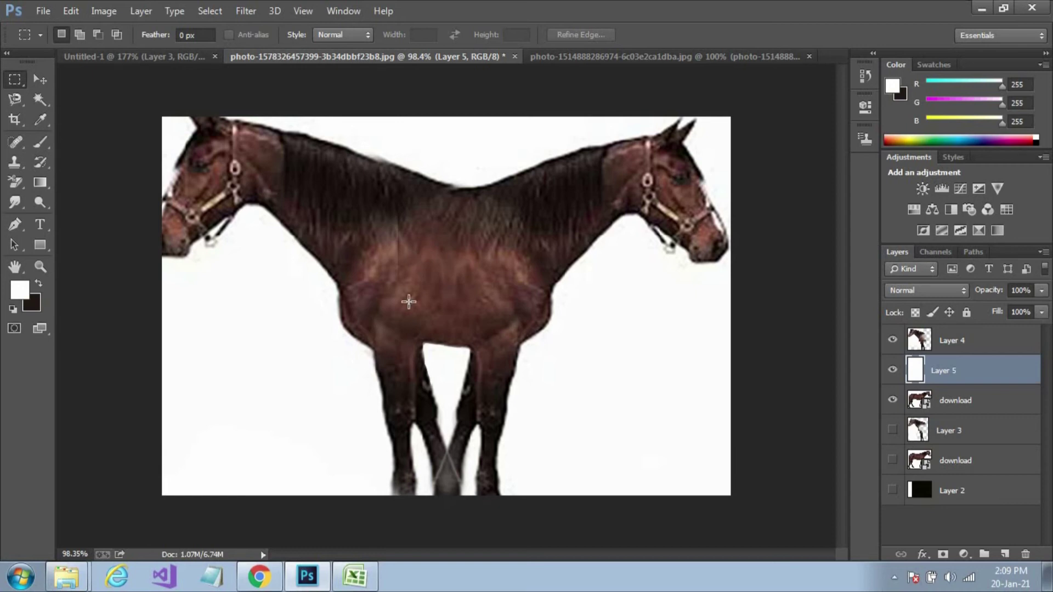
left_click_drag(932, 371, 926, 341)
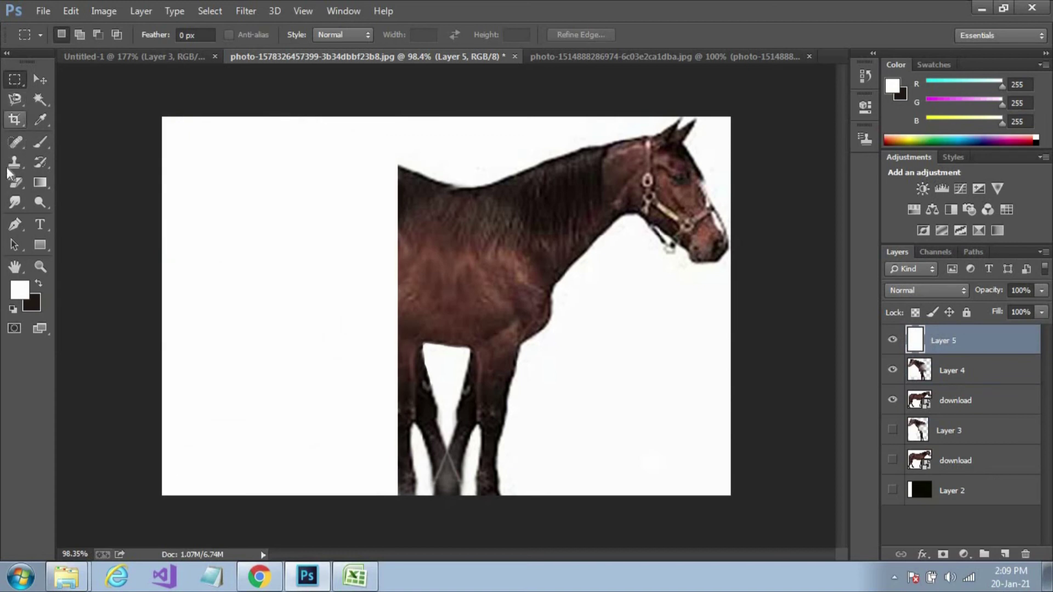
Erase along the inner edge of the white Layer 5 with a size 50 Background Eraser, and place Layer 4 above it.
left_click(16, 182)
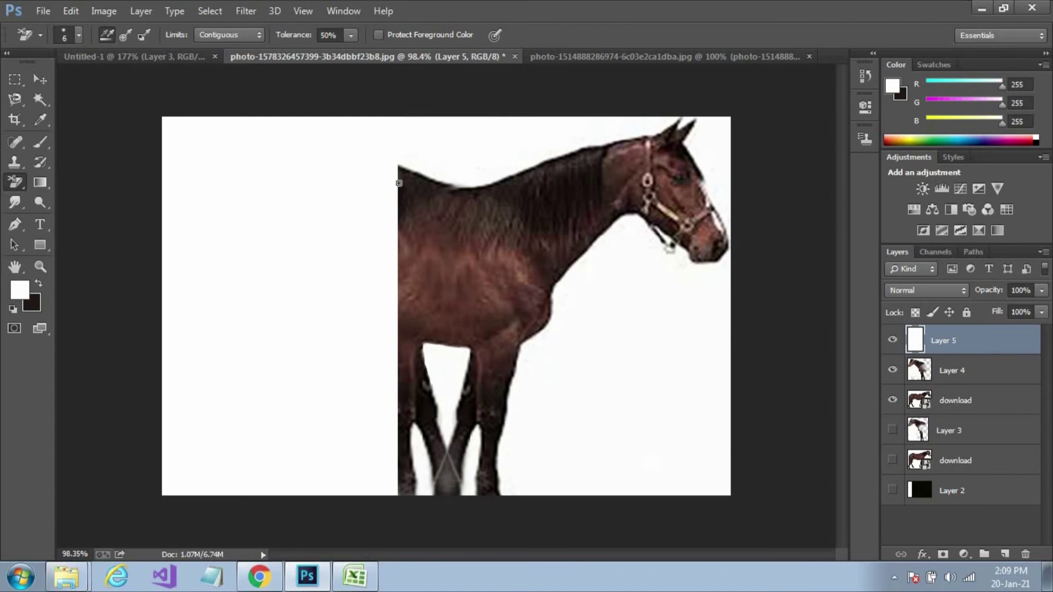
key("bracketright")
key("bracketright")
key("bracketright")
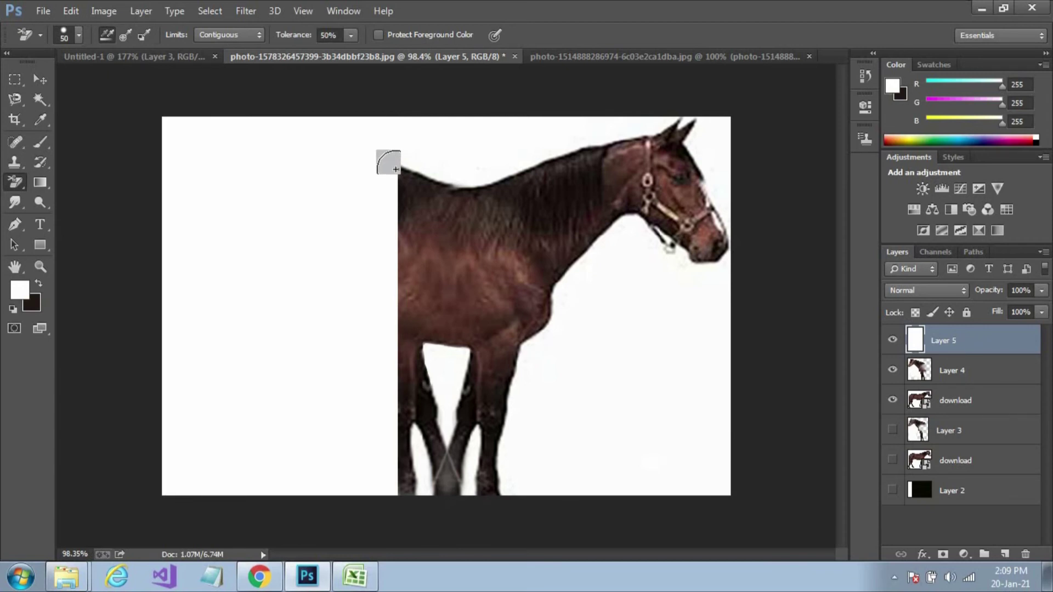
left_click_drag(395, 169, 392, 331)
left_click_drag(918, 371, 920, 343)
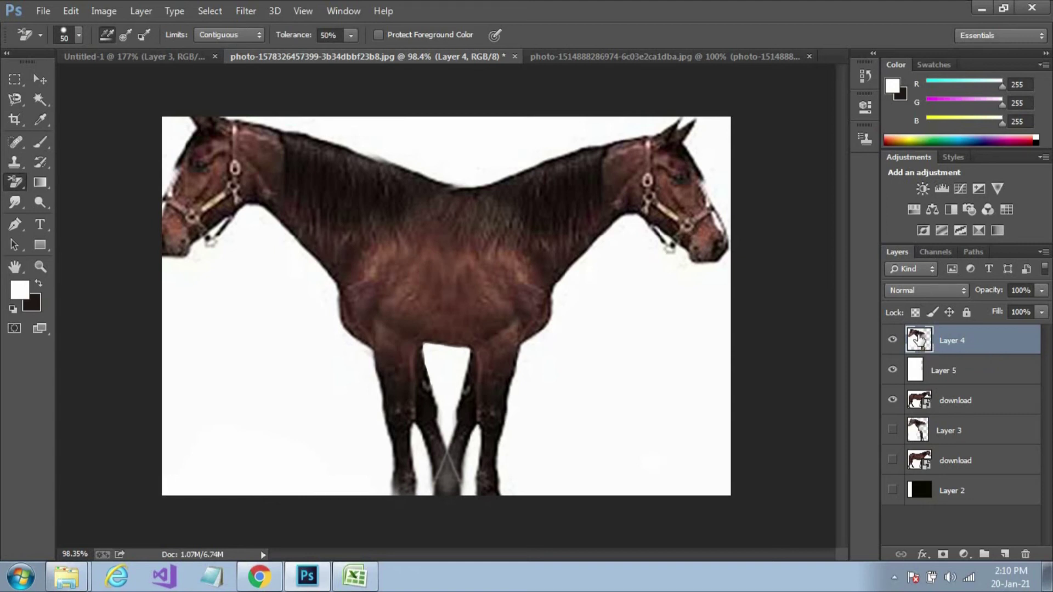
Switch to the cat photo document, hide Layer 1 and the Background, and select the Clone Stamp tool.
left_click(672, 57)
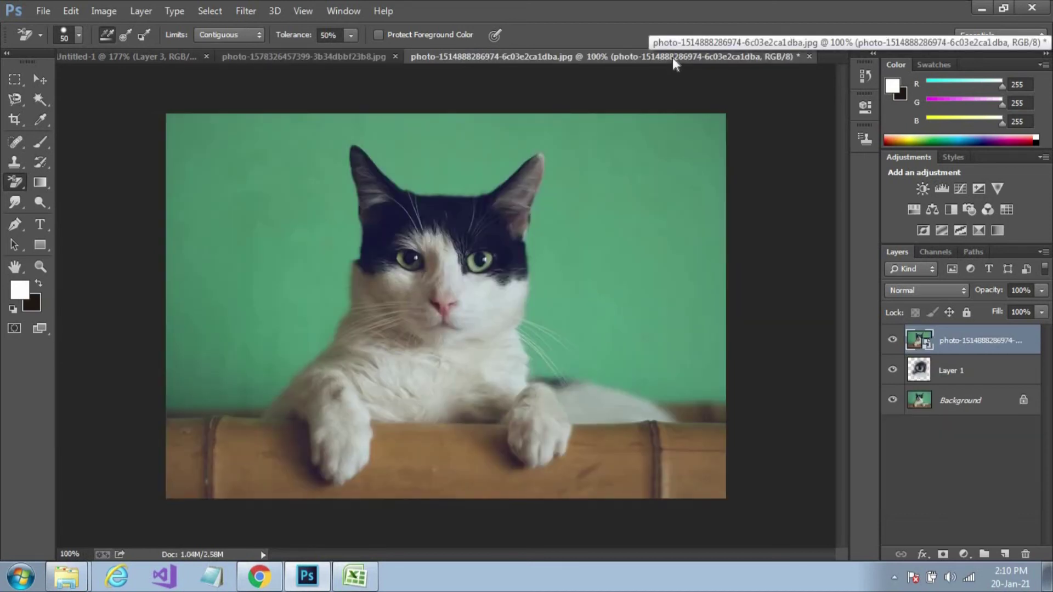
left_click(892, 371)
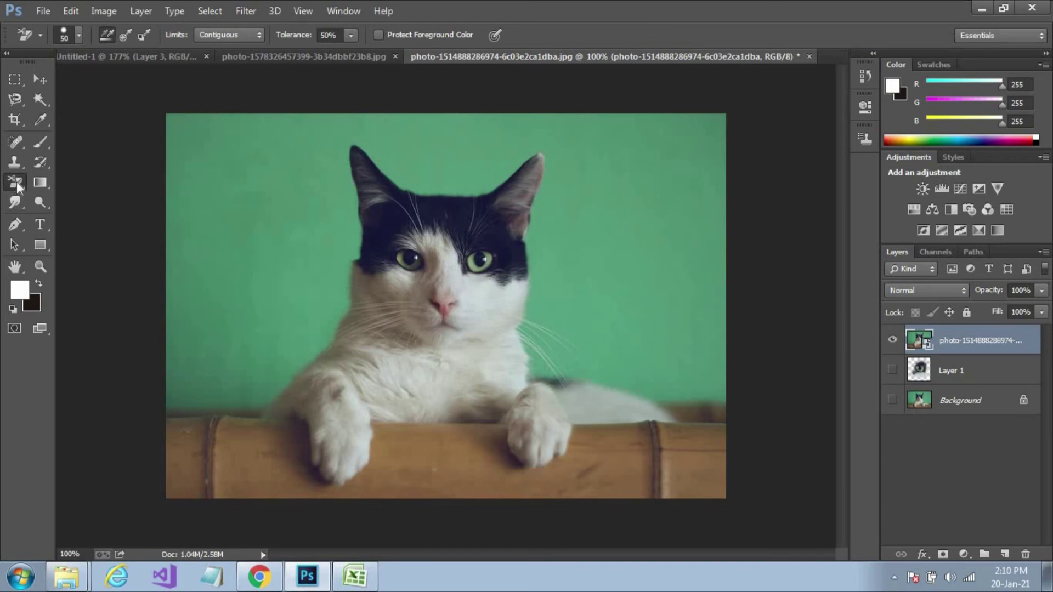
right_click(18, 187)
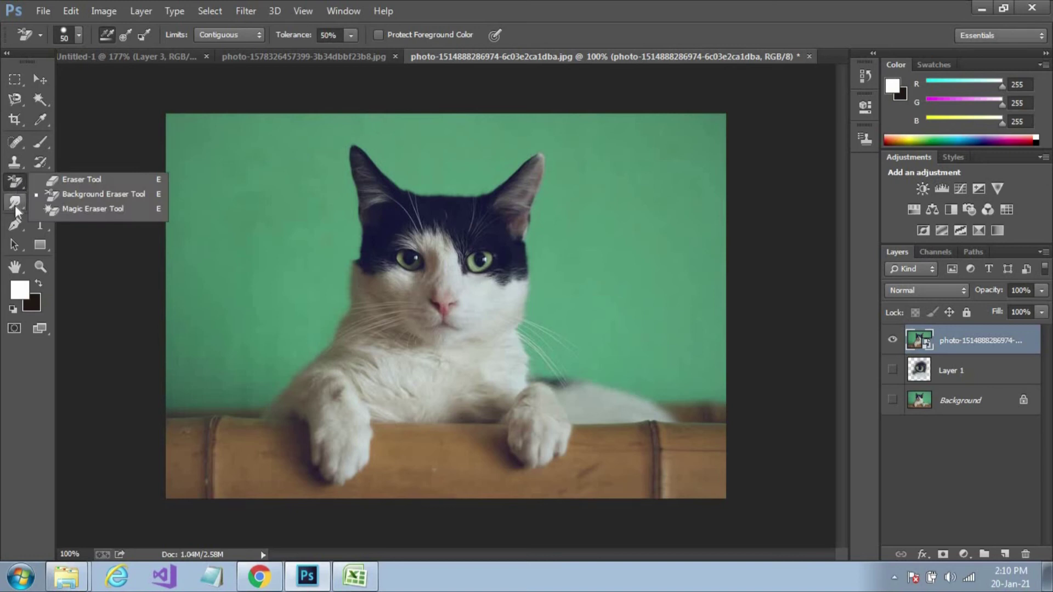
right_click(21, 166)
left_click(57, 161)
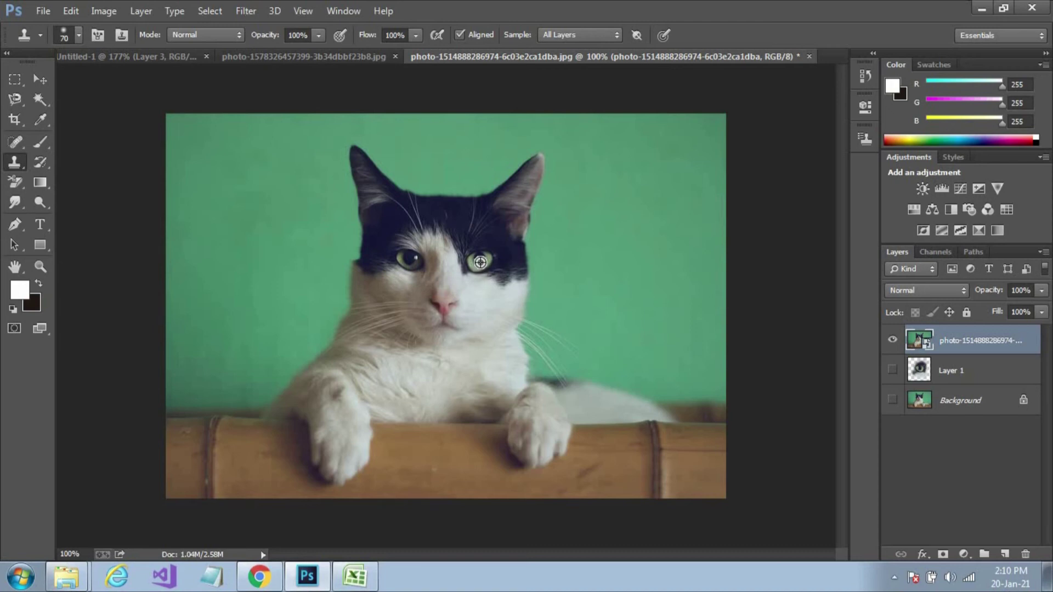
Rasterize the cat photo layer, and clone the cat's right-hand eye and surrounding fur over the left-hand side of its face.
left_click(411, 264)
left_click(407, 211)
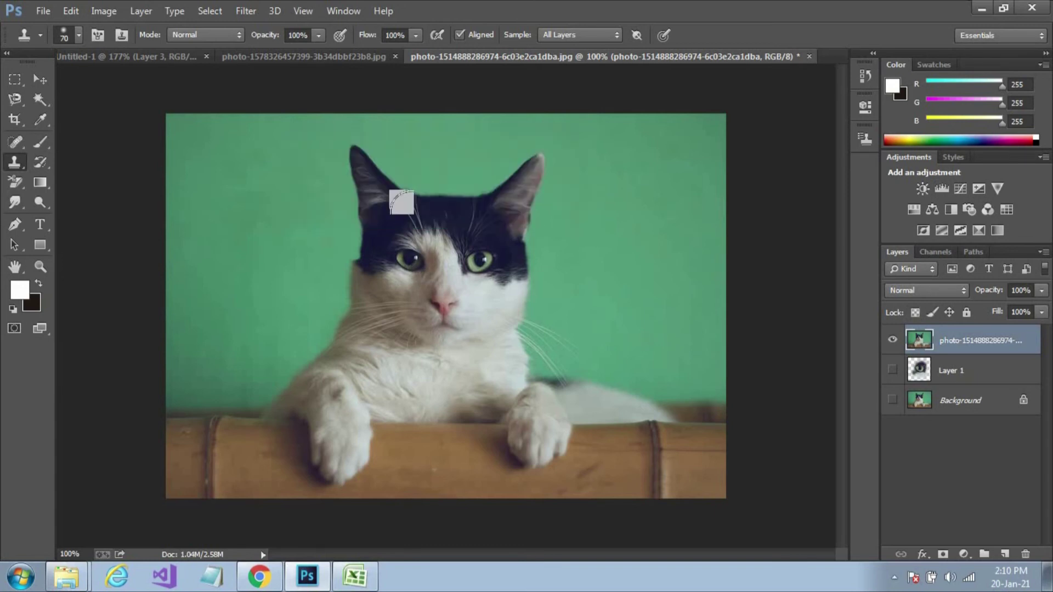
mouse_move(413, 261)
left_mouse_down()
mouse_move(409, 246)
mouse_move(411, 267)
mouse_move(391, 268)
mouse_move(387, 250)
mouse_move(400, 259)
mouse_move(399, 243)
left_mouse_up()
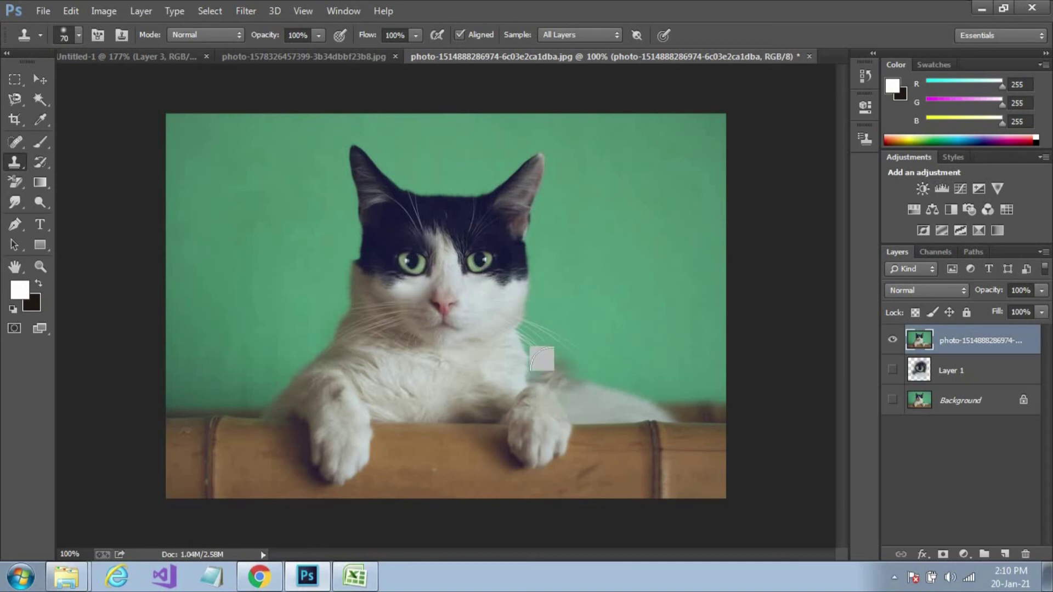
mouse_move(403, 253)
left_mouse_down()
mouse_move(382, 218)
mouse_move(387, 204)
mouse_move(409, 204)
mouse_move(412, 221)
mouse_move(442, 232)
mouse_move(463, 216)
mouse_move(446, 226)
mouse_move(482, 227)
left_mouse_up()
key("ctrl+z")
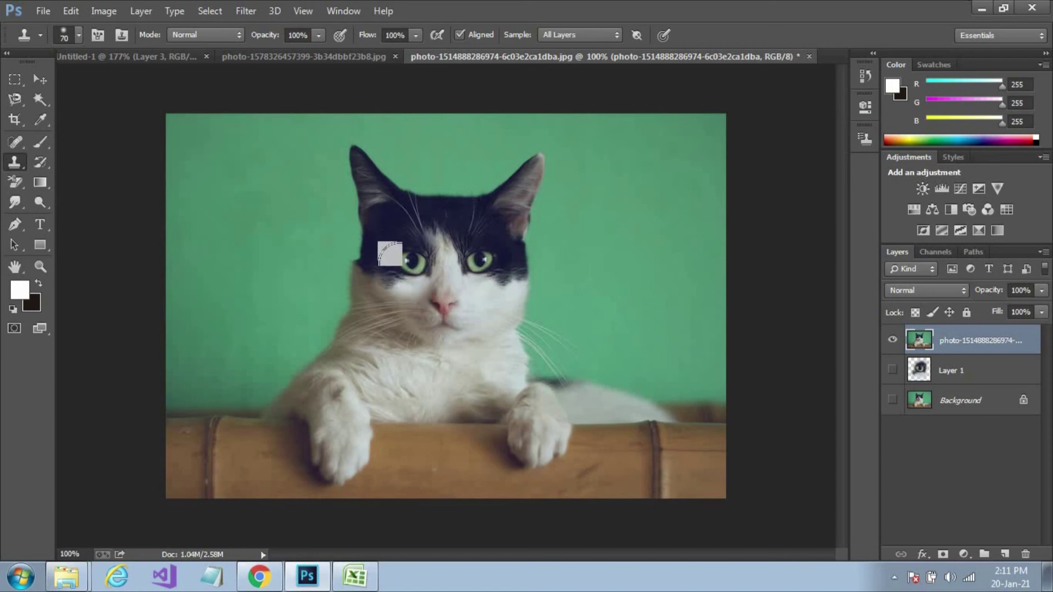
mouse_move(393, 253)
left_mouse_down()
mouse_move(393, 222)
mouse_move(427, 209)
left_mouse_up()
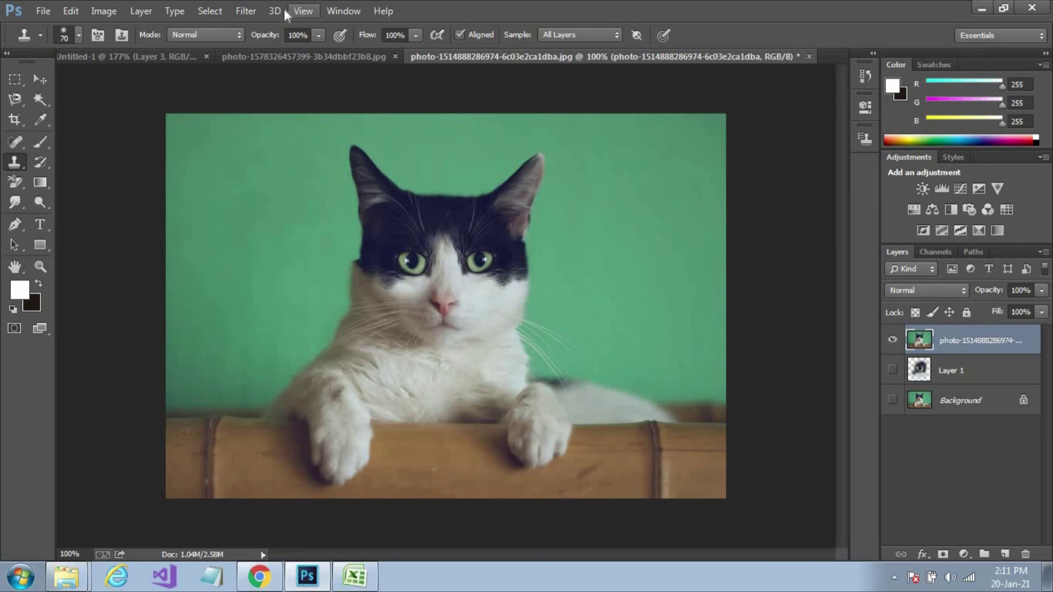
Set the Clone Stamp brush size to 80 px, reviewing the blend modes and brush presets without changing them.
left_click(184, 34)
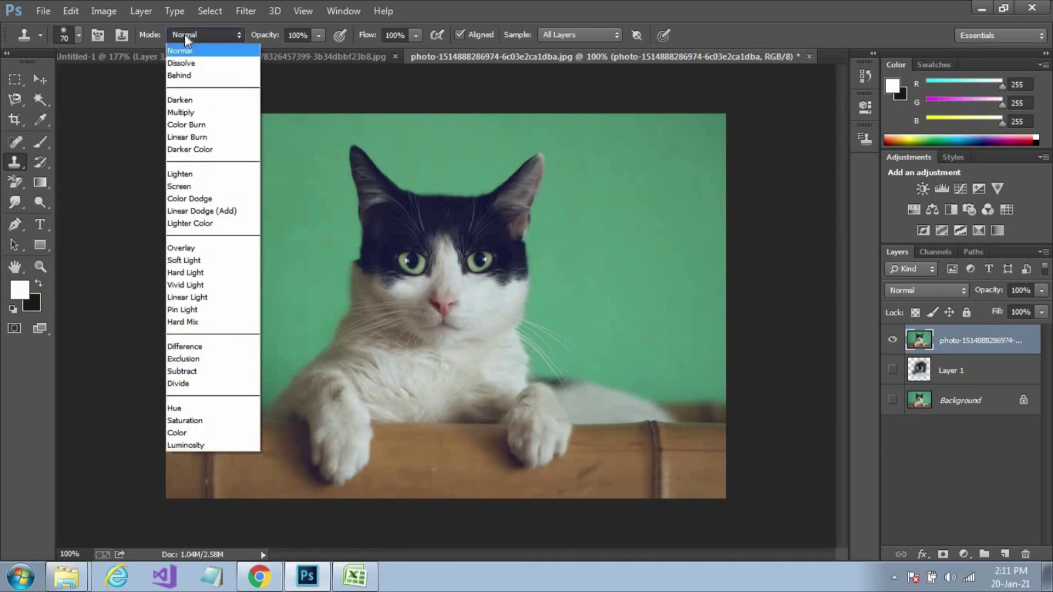
left_click(184, 34)
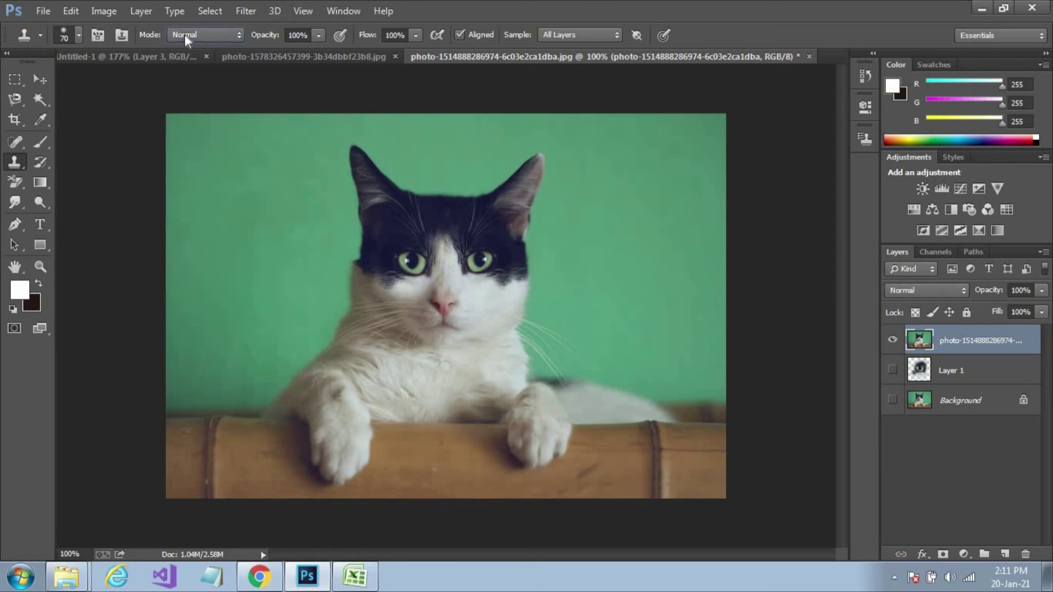
left_click(74, 38)
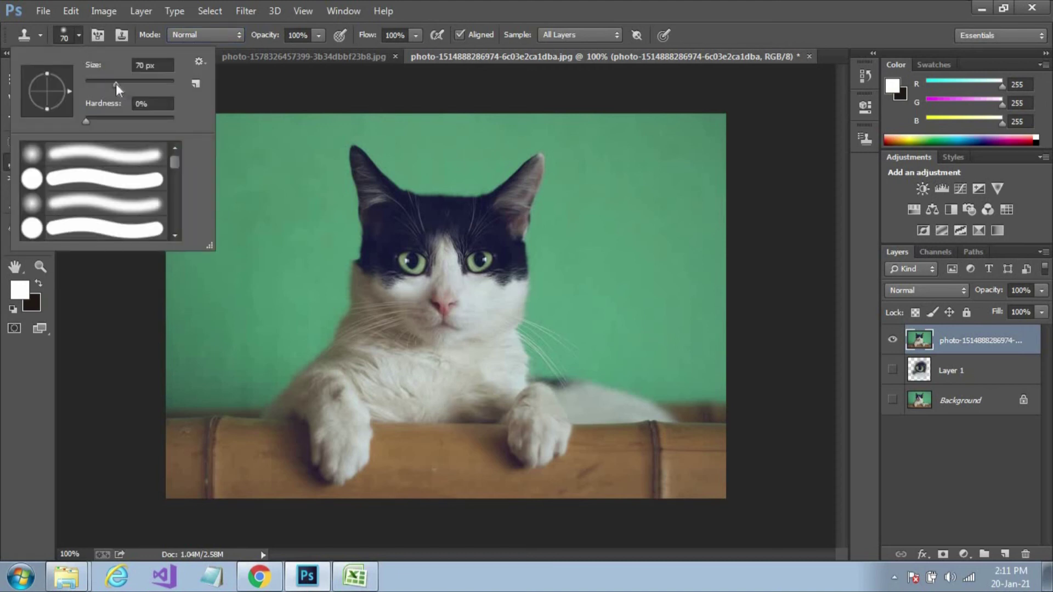
left_click_drag(154, 83, 121, 85)
mouse_move(174, 162)
left_mouse_down()
mouse_move(173, 180)
mouse_move(173, 166)
left_mouse_up()
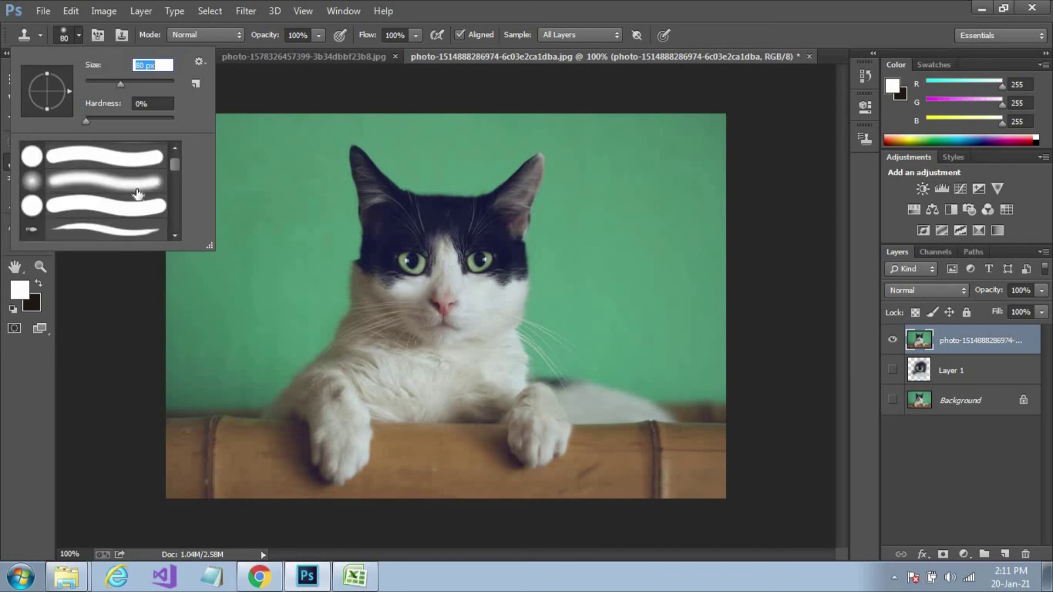
scroll(137, 194, "down", 3)
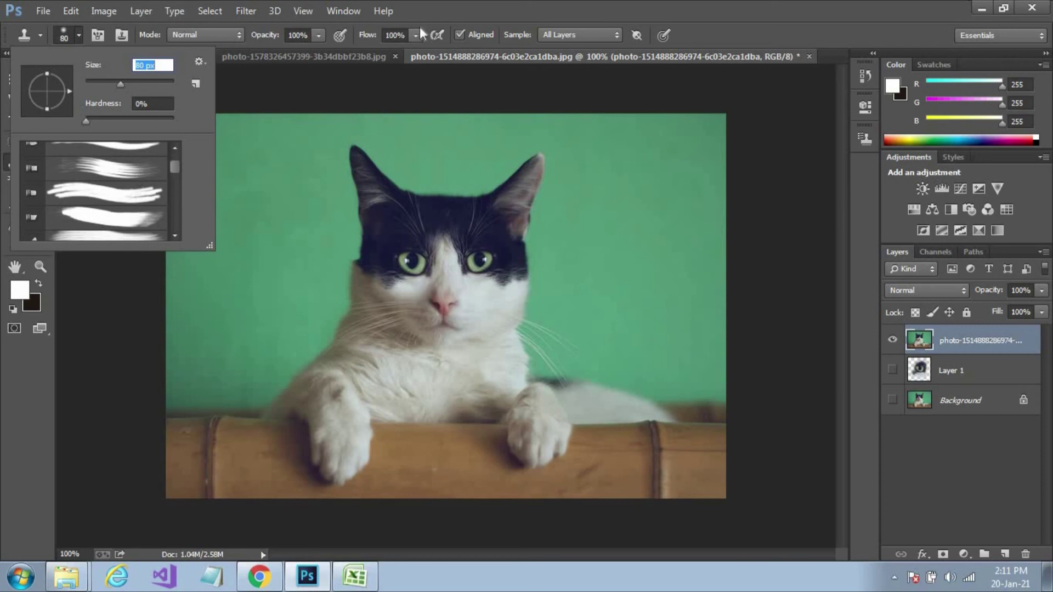
left_click(495, 7)
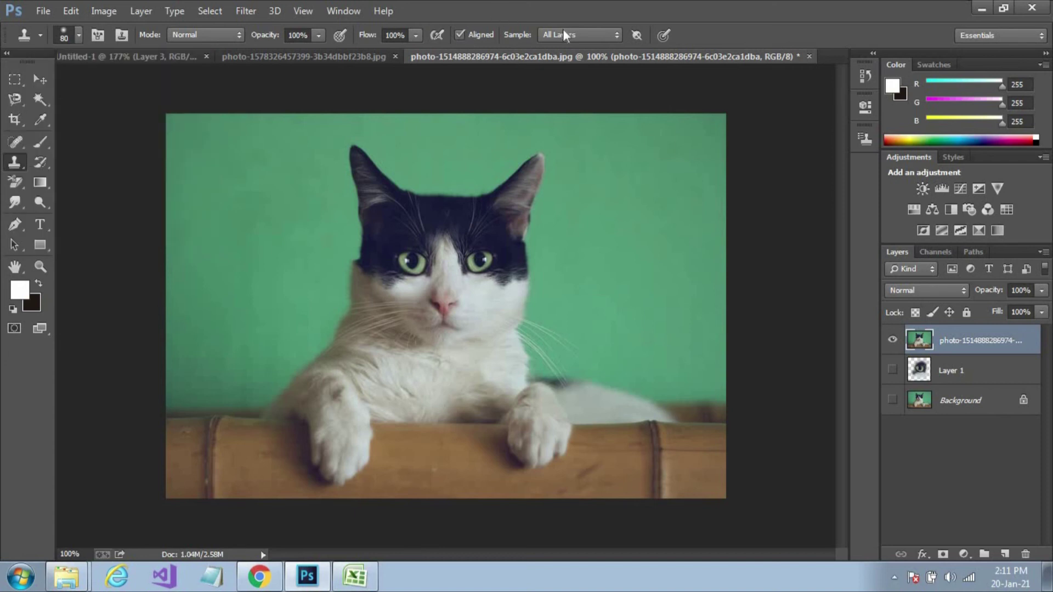
Turn off aligned sampling, sample the cat's right-hand eye, and paint a partial face and separate eyes on the green background beside it.
left_click(459, 34)
left_click(479, 265, "alt")
mouse_move(670, 182)
left_mouse_down()
mouse_move(671, 195)
mouse_move(647, 186)
mouse_move(616, 207)
mouse_move(608, 146)
mouse_move(649, 137)
mouse_move(670, 170)
mouse_move(694, 151)
mouse_move(704, 189)
mouse_move(692, 225)
mouse_move(597, 244)
mouse_move(585, 167)
left_mouse_up()
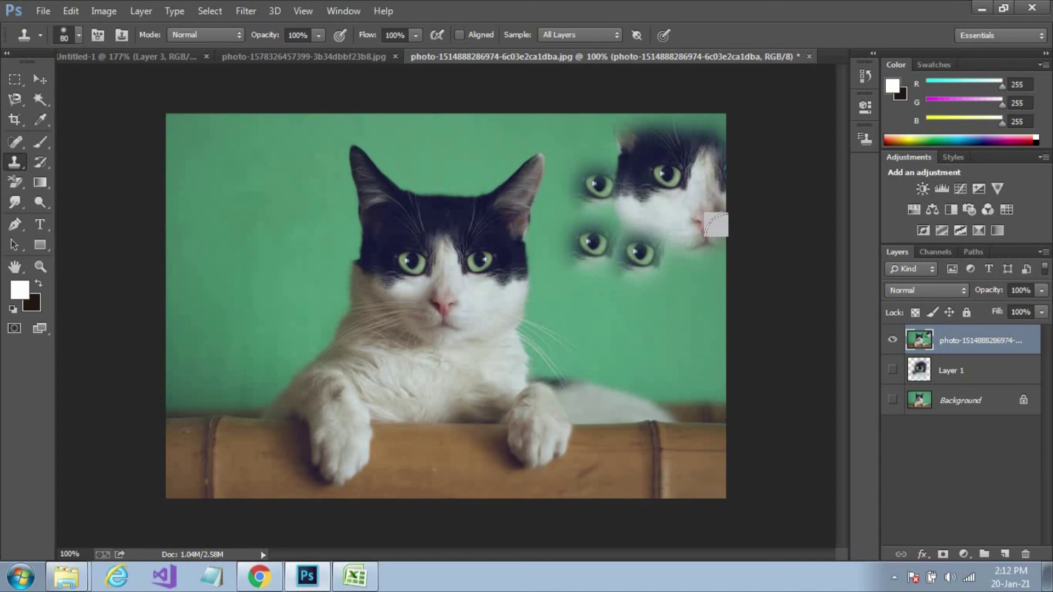
Stamp more single copies of the eye on the green background above the cat and beside its left-hand ear.
left_click(556, 121)
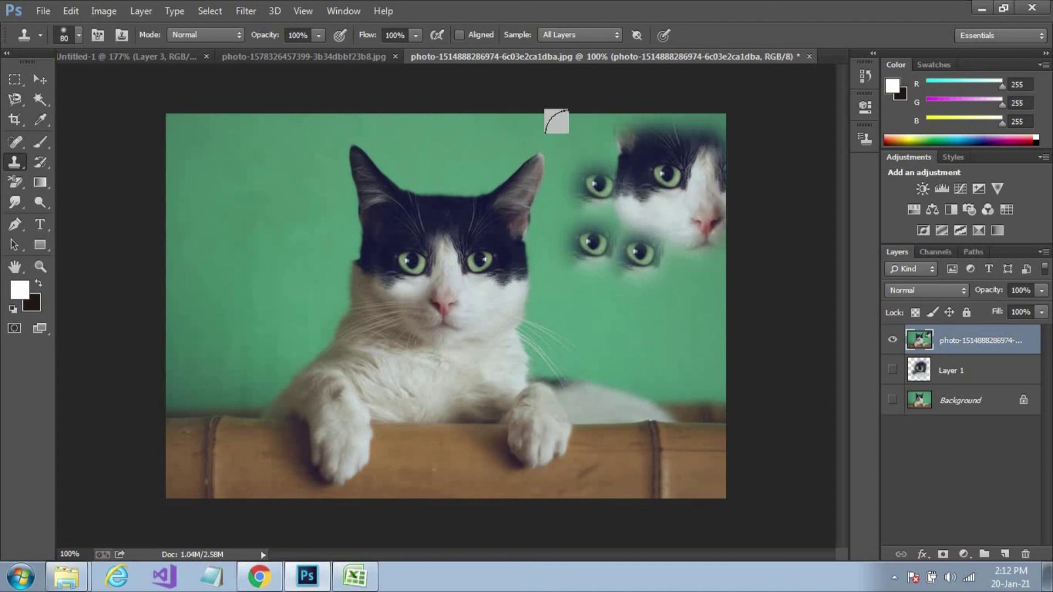
left_click(449, 131)
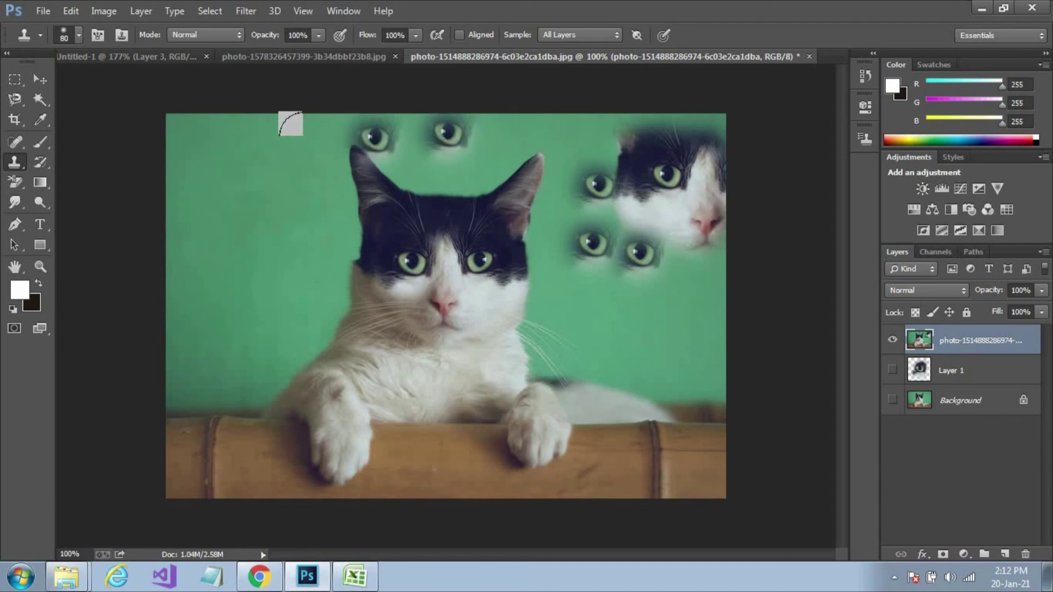
left_click(303, 131)
left_click(289, 186)
left_click(280, 225)
left_click(320, 255)
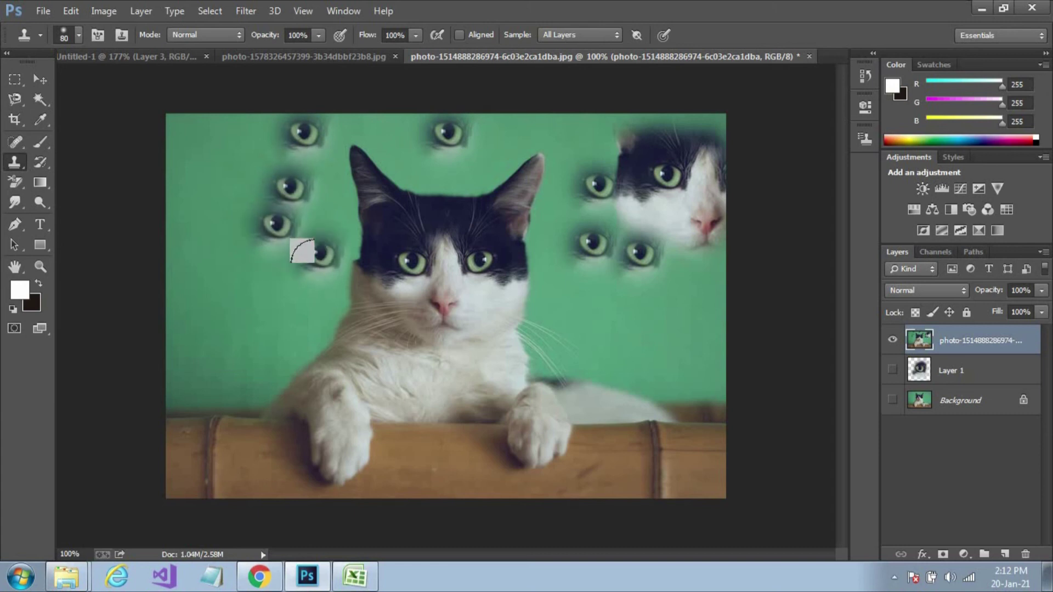
left_click(285, 270)
Turn on aligned sampling, sample the cat's nose, and paint a second full cat face on the background to its right.
left_click(459, 34)
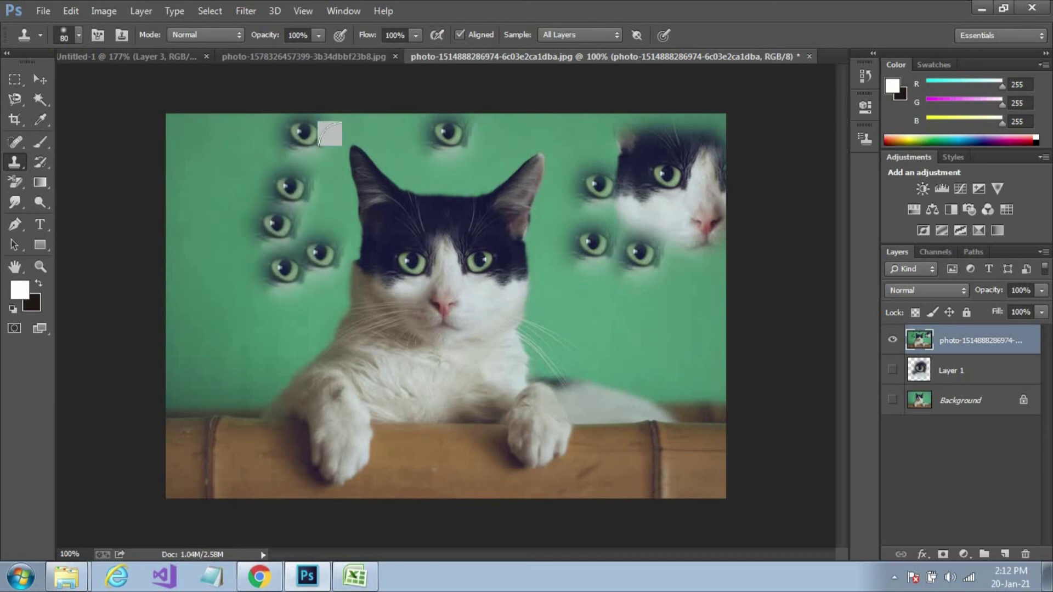
left_click(470, 314)
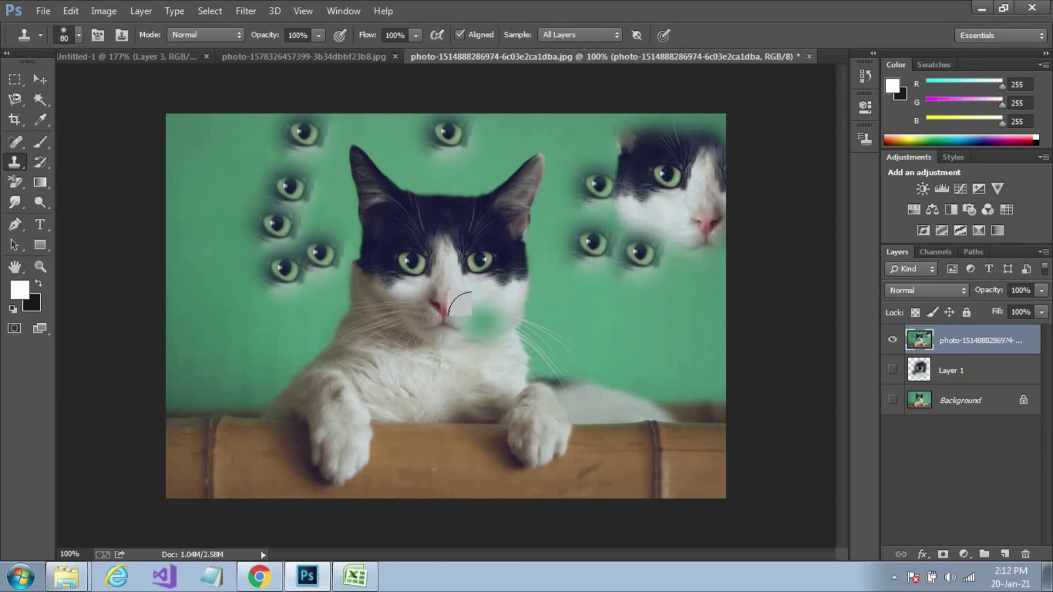
left_click(443, 297, "alt")
mouse_move(631, 326)
left_mouse_down()
mouse_move(551, 315)
mouse_move(556, 328)
mouse_move(616, 333)
mouse_move(694, 288)
mouse_move(678, 342)
mouse_move(579, 336)
mouse_move(567, 289)
mouse_move(664, 273)
mouse_move(694, 287)
mouse_move(679, 309)
mouse_move(645, 270)
mouse_move(577, 269)
left_mouse_up()
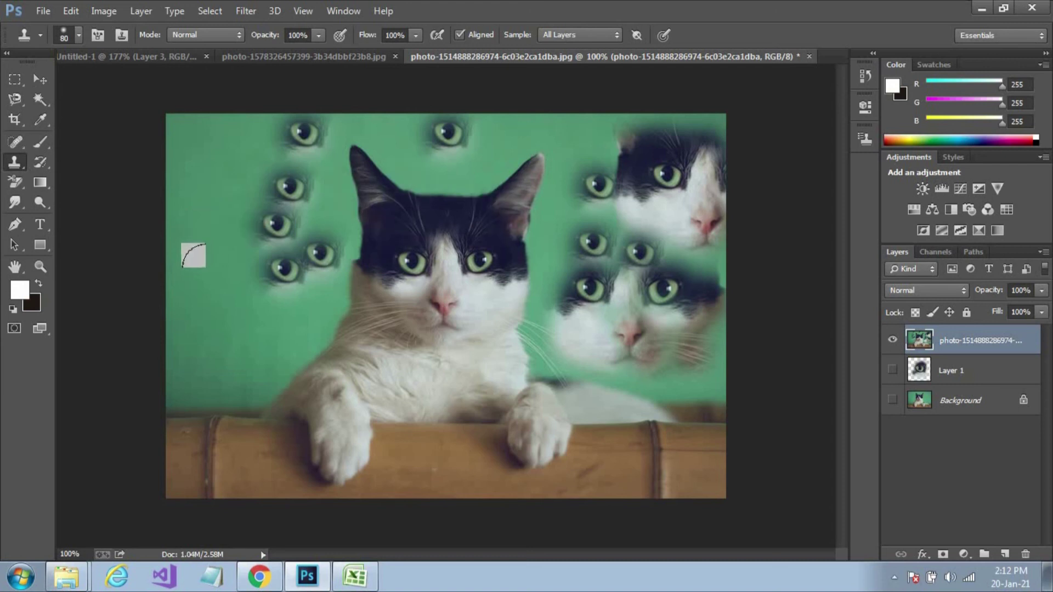
mouse_move(602, 267)
left_mouse_down()
mouse_move(566, 258)
mouse_move(554, 271)
mouse_move(554, 252)
mouse_move(578, 241)
mouse_move(658, 245)
left_mouse_up()
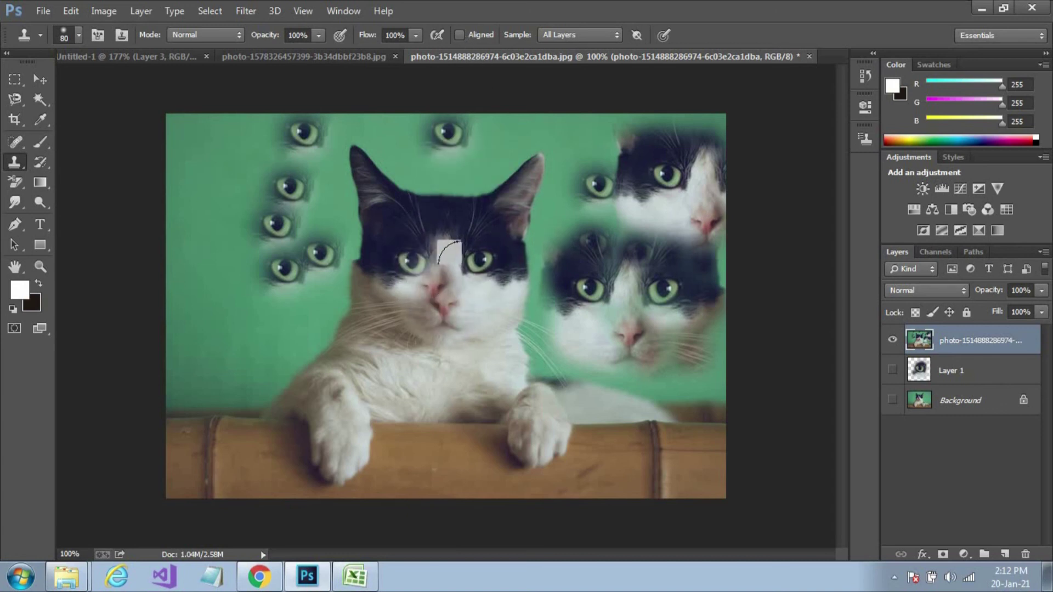
left_click(479, 264)
key("ctrl+z")
left_click(441, 302)
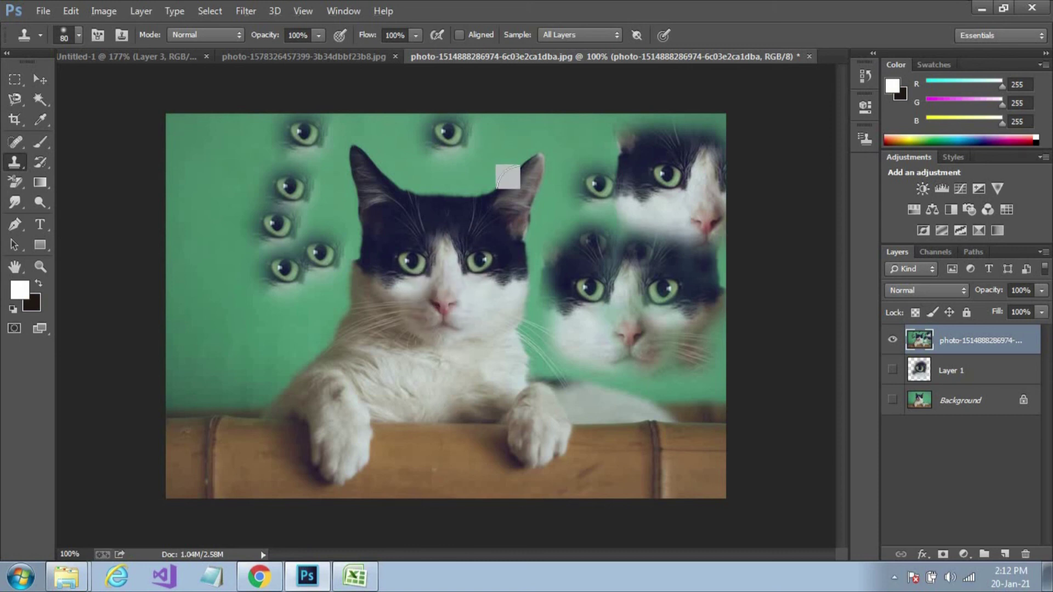
Sample the cat's right-hand ear with aligned sampling off, and stamp copies of it across the left part of the green background.
left_click(526, 188, "alt")
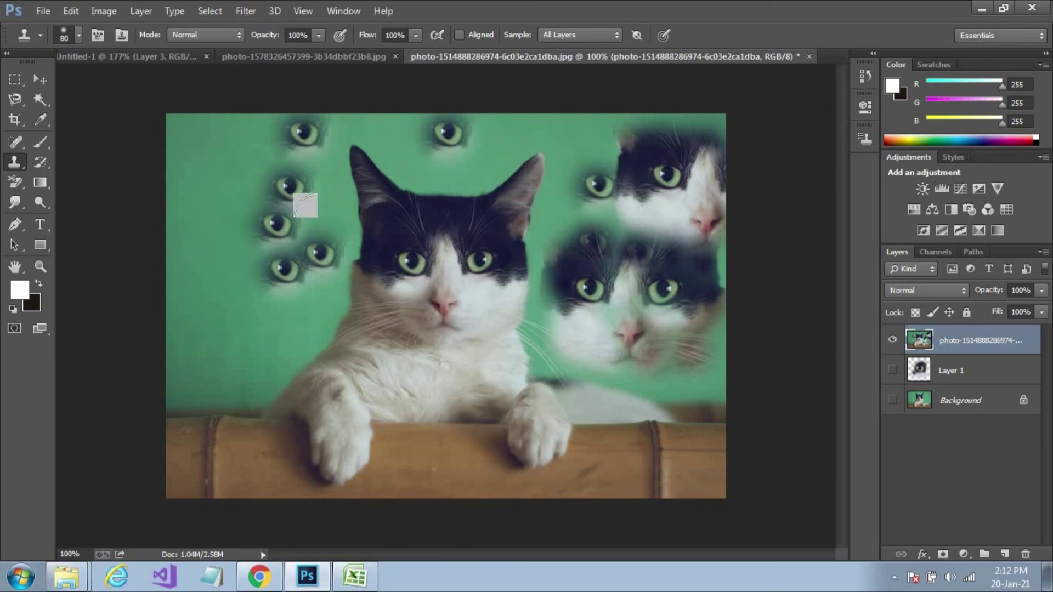
left_click(197, 273)
left_click(214, 199)
left_click(224, 144)
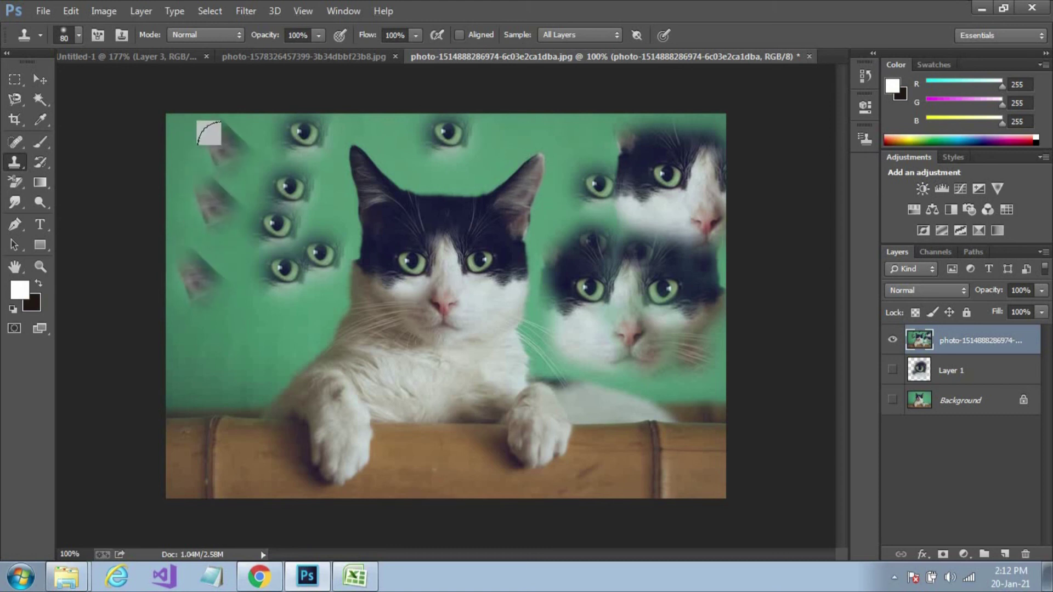
left_click(231, 329)
left_click(218, 354)
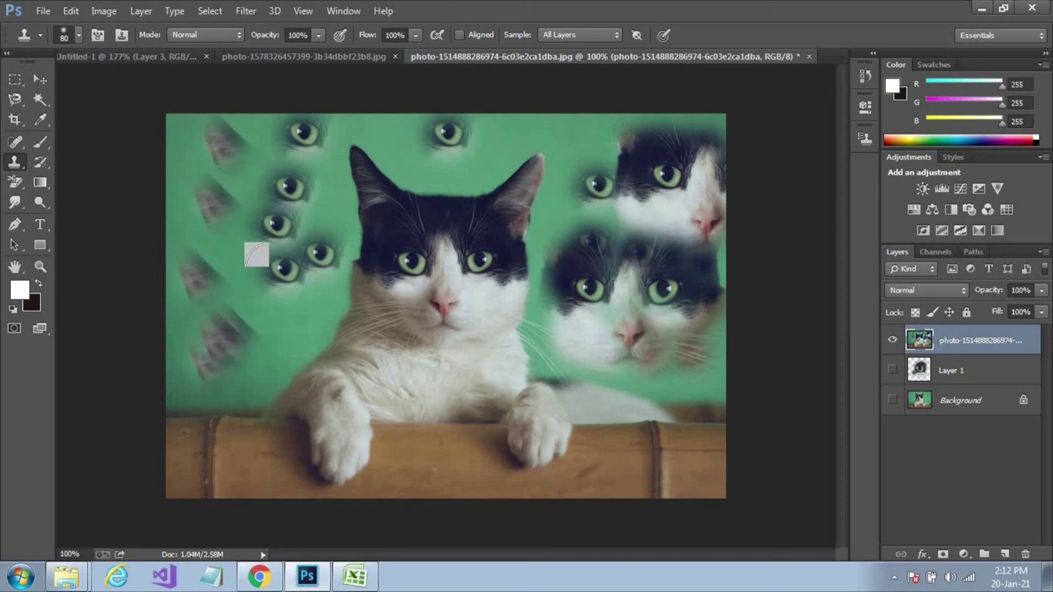
left_click(242, 250)
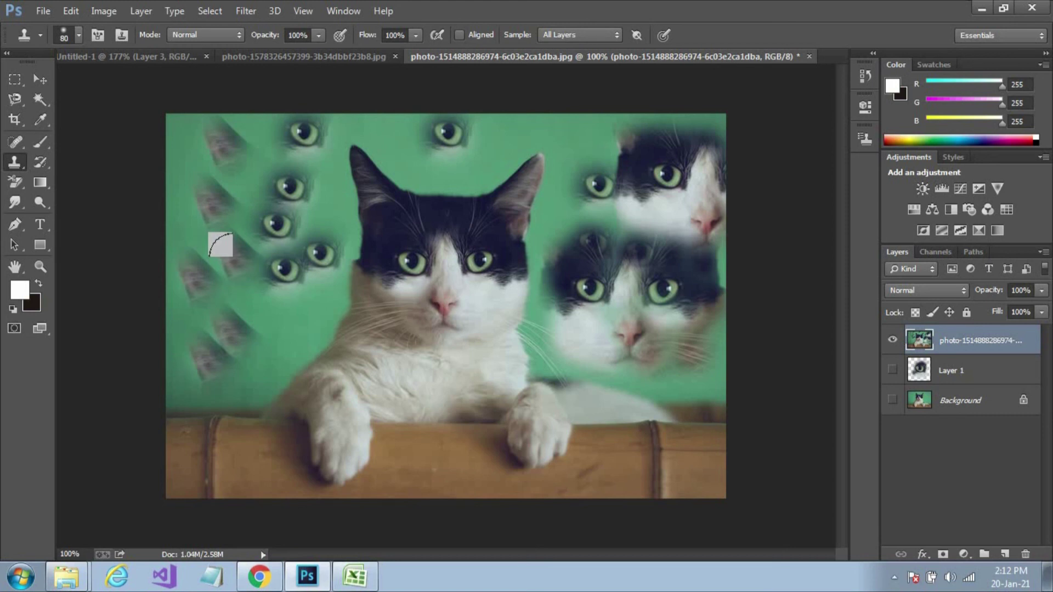
Open the Clone Source panel and switch to the Untitled-1 desert document.
left_click(341, 10)
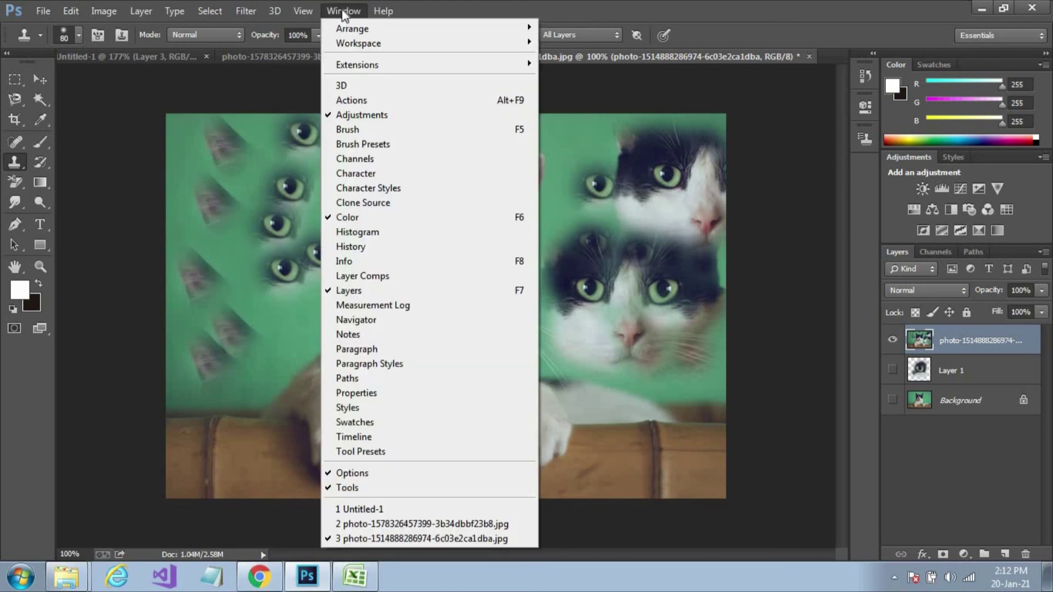
left_click(379, 201)
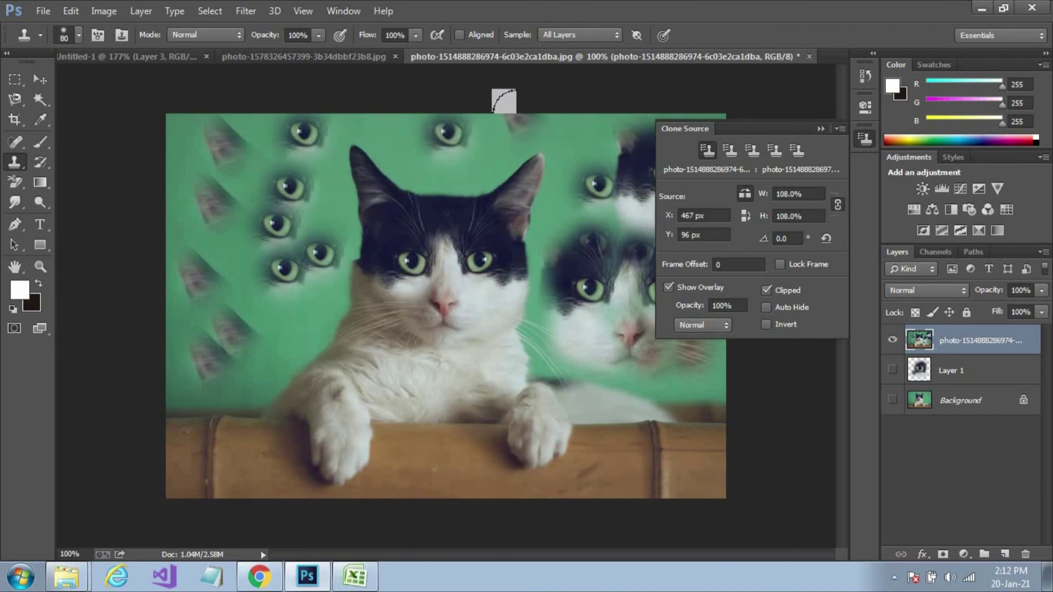
left_click(154, 57)
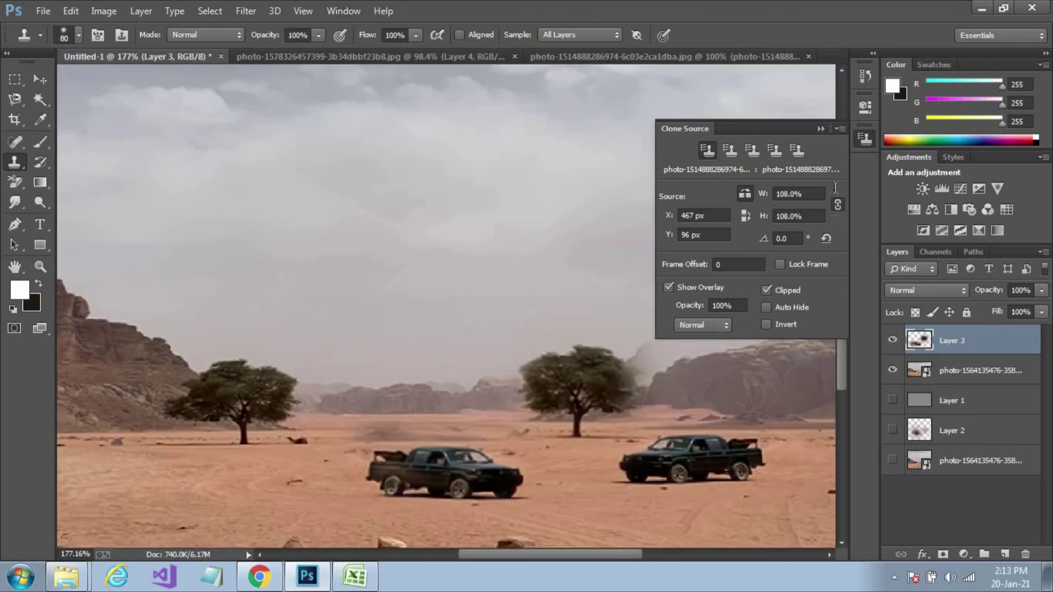
Reduce the brush size to 40 and sample the middle pickup's front wheel as the first clone source.
scroll(570, 329, "down", 3)
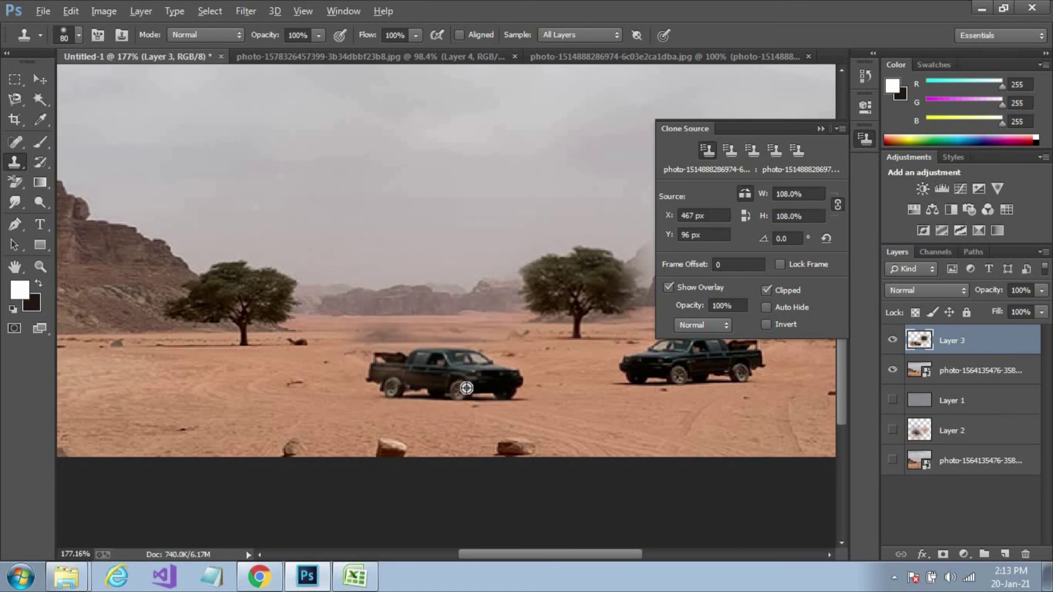
key("alt")
key("bracketleft")
key("bracketleft")
key("bracketleft")
key("bracketleft")
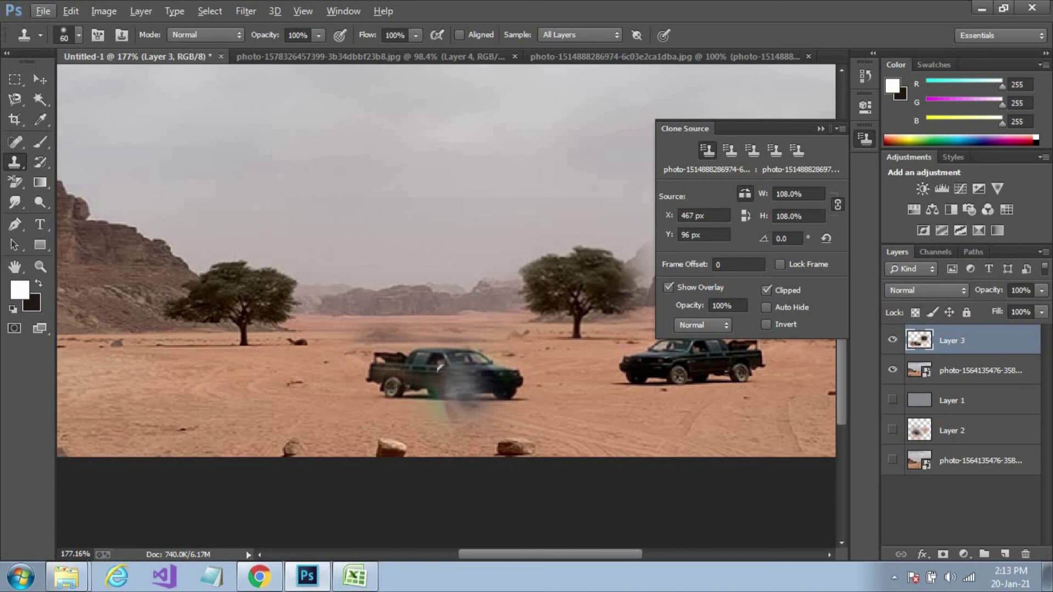
key("alt")
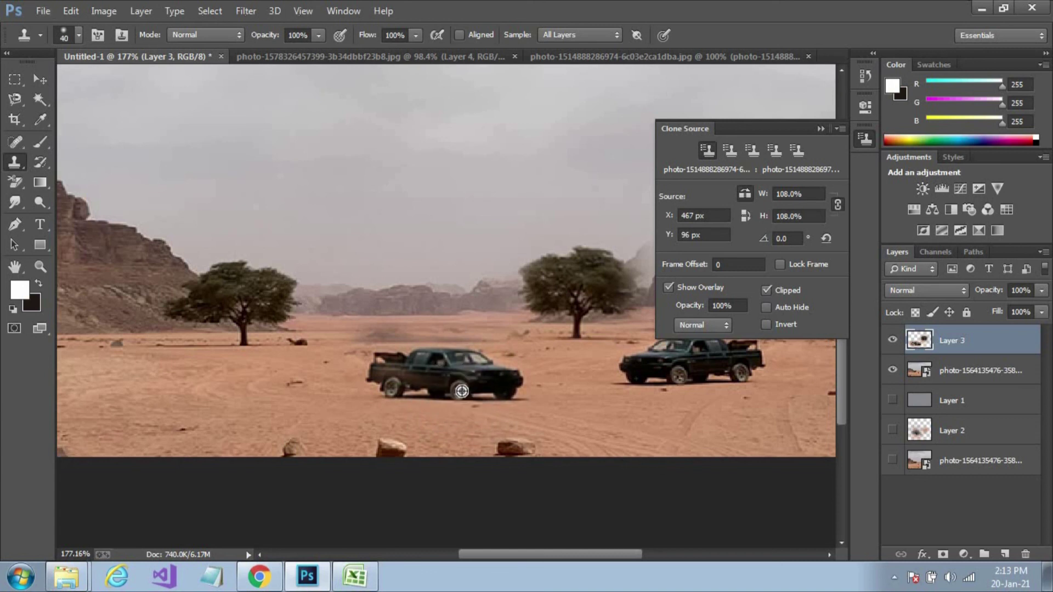
left_click(462, 391, "alt")
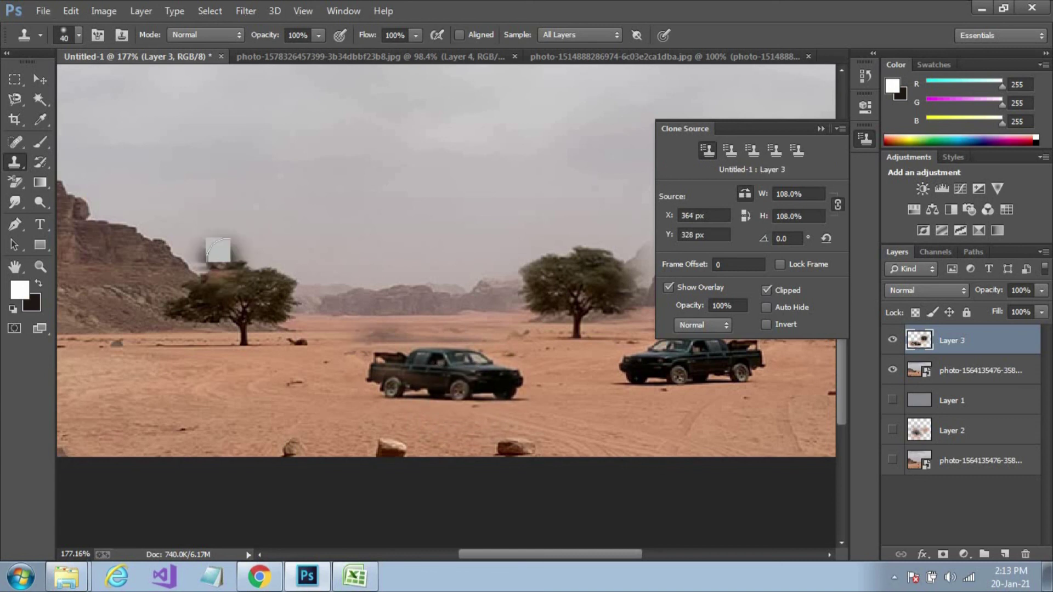
Store the tree between the two pickups as the second clone source and the sand in the foreground as the third.
left_click(730, 150)
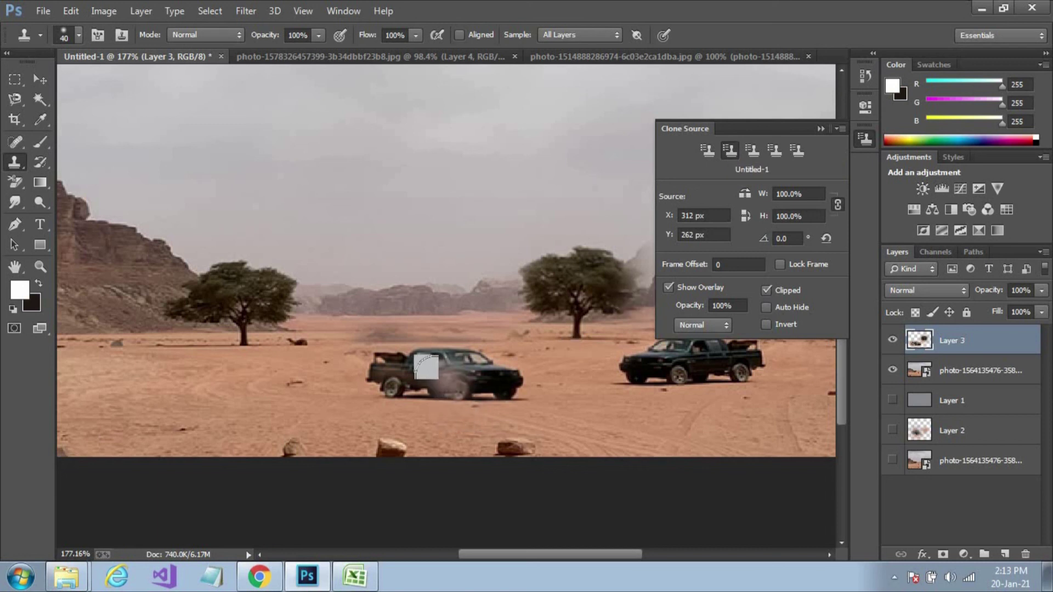
left_click(585, 276, "alt")
left_click(759, 152)
left_click(692, 355)
key("ctrl+z")
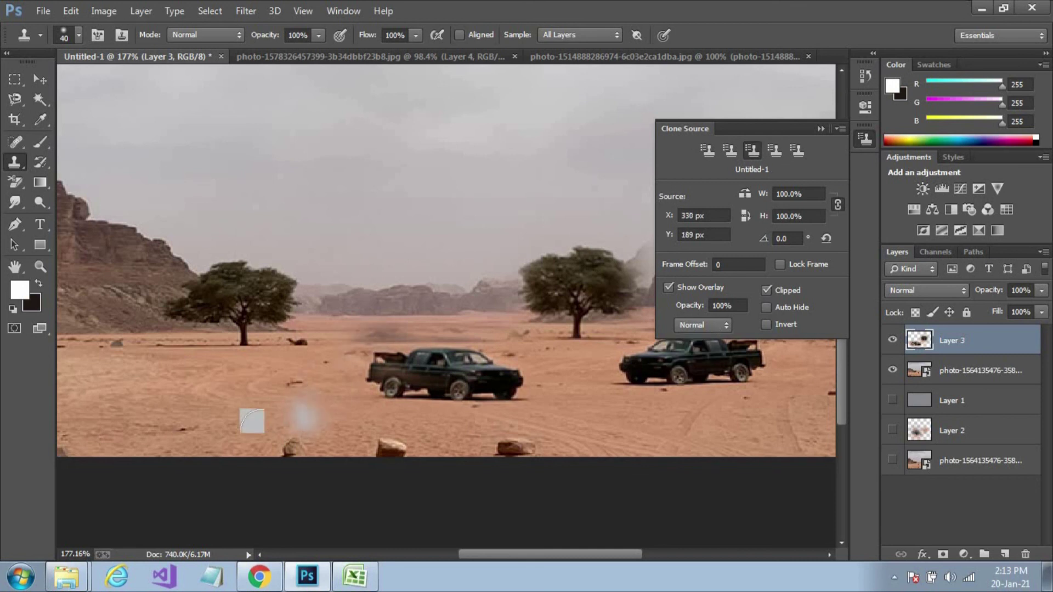
left_click(252, 415, "alt")
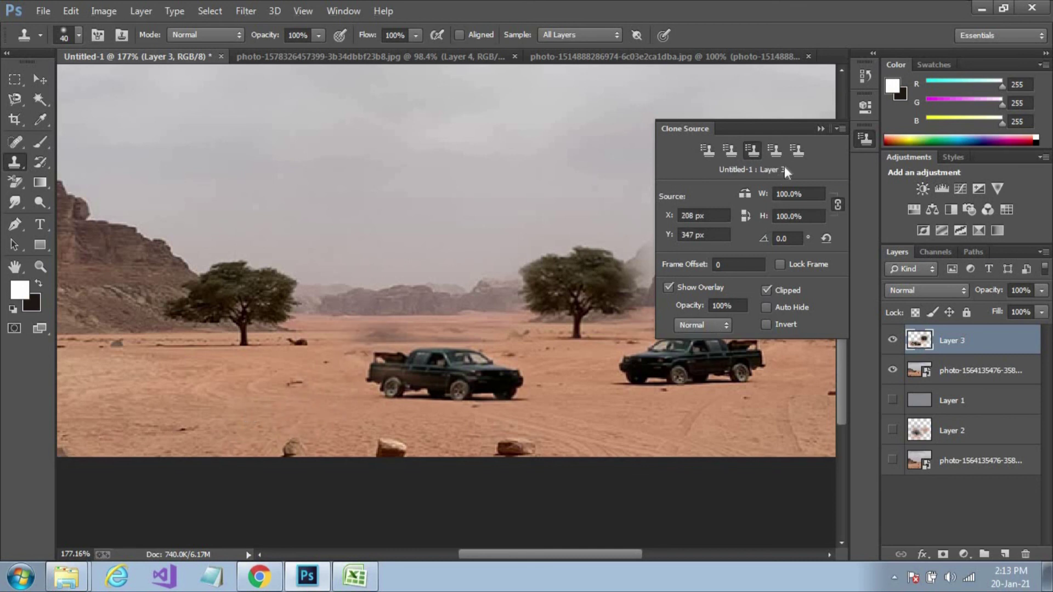
Store the rocky cliff as the fourth clone source and the cloudy sky as the fifth.
left_click(774, 151)
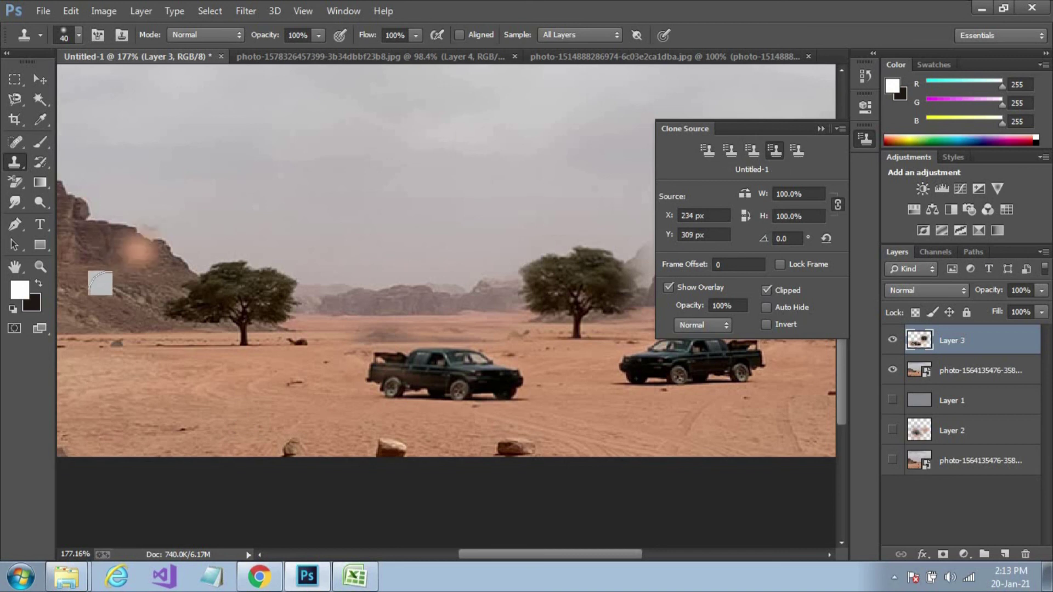
left_click(111, 243, "alt")
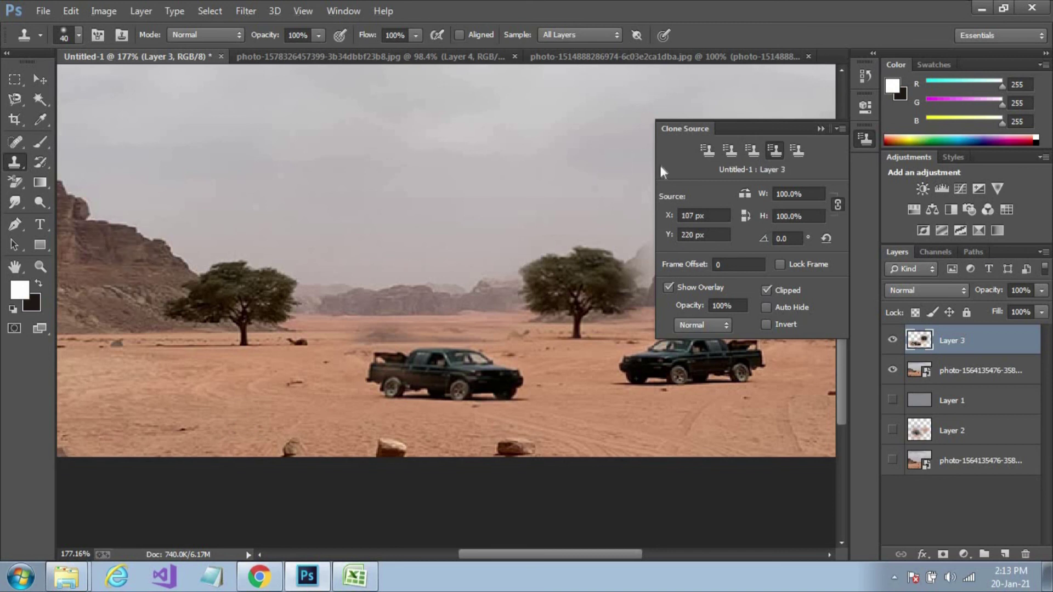
left_click(796, 150)
left_click(406, 151, "alt")
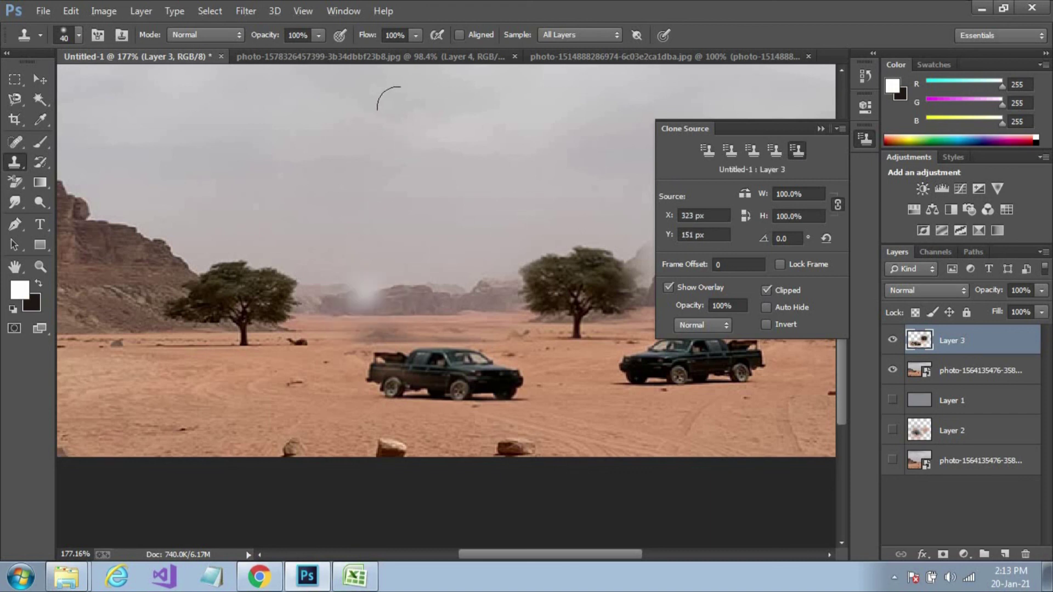
Recall the first and second clone sources and enlarge the brush to 125 to preview the stored tree.
left_click(707, 149)
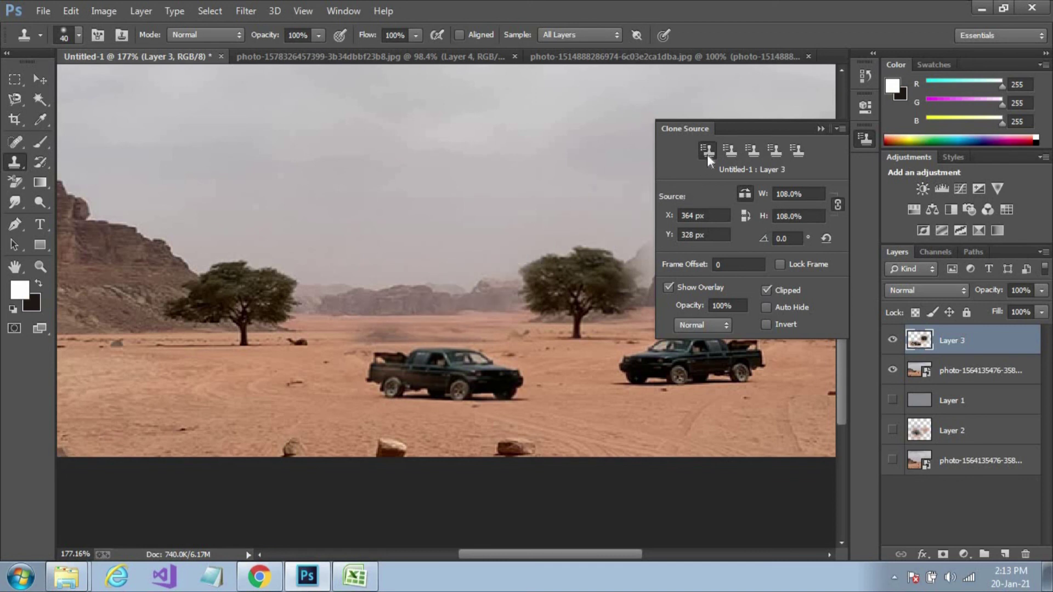
left_click(730, 151)
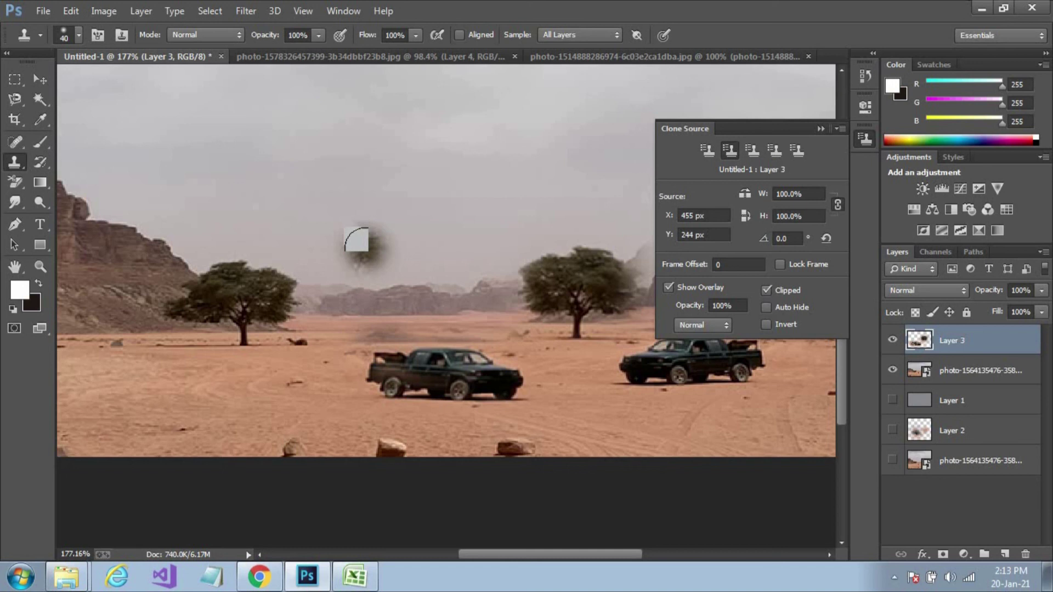
key("bracketright")
key("bracketright")
key("bracketright")
key("bracketright")
key("bracketright")
key("bracketright")
key("bracketright")
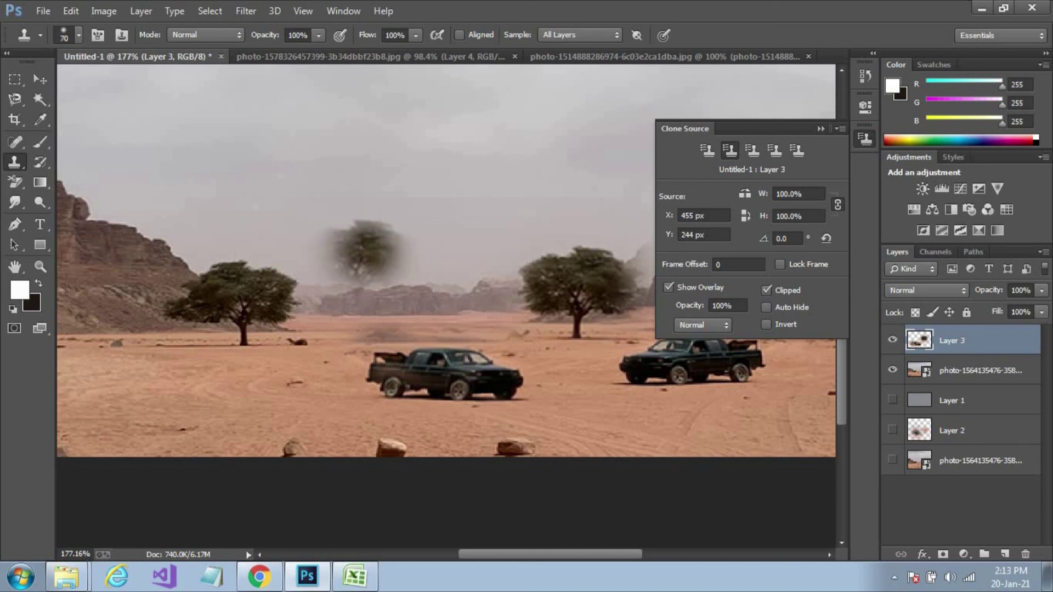
Return to the first clone source and enlarge the brush to 200 to preview the whole pickup over the sky.
left_click(707, 150)
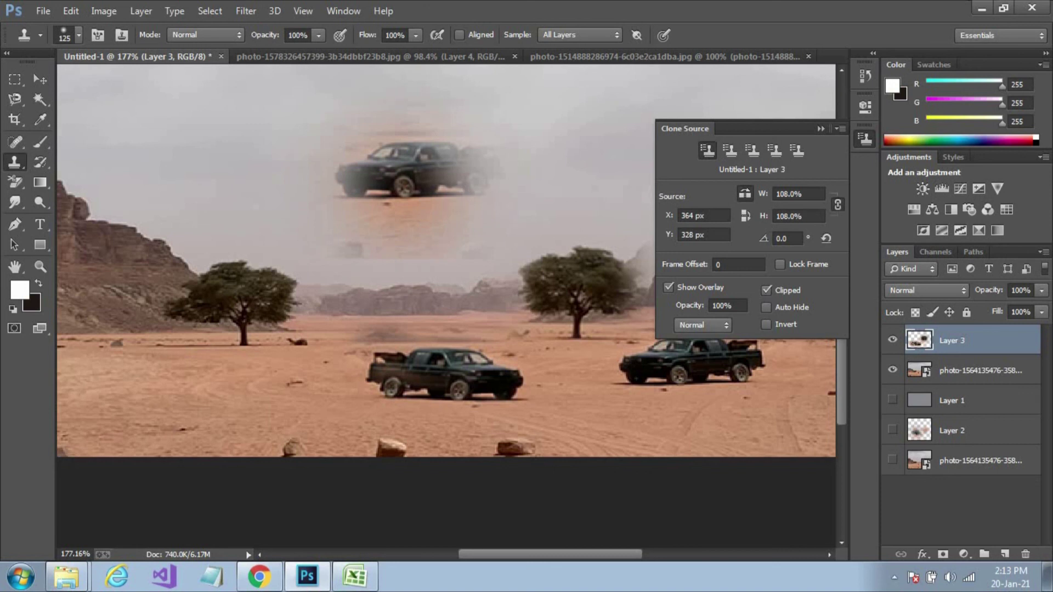
key("bracketright")
key("bracketright")
key("bracketright")
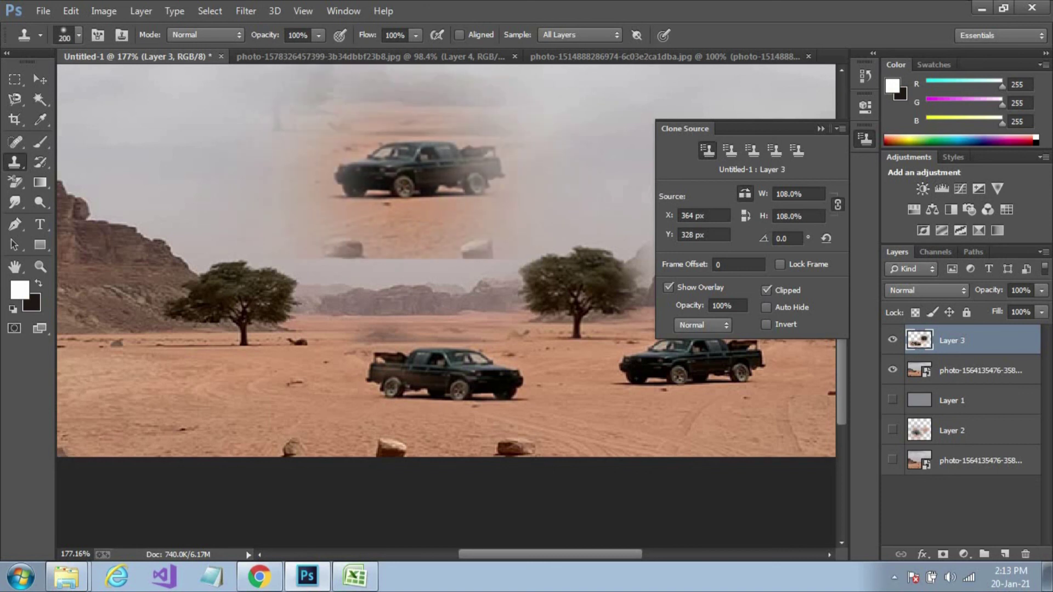
Preview the third, fourth and fifth clone sources over the photo and return to the first one.
left_click(757, 155)
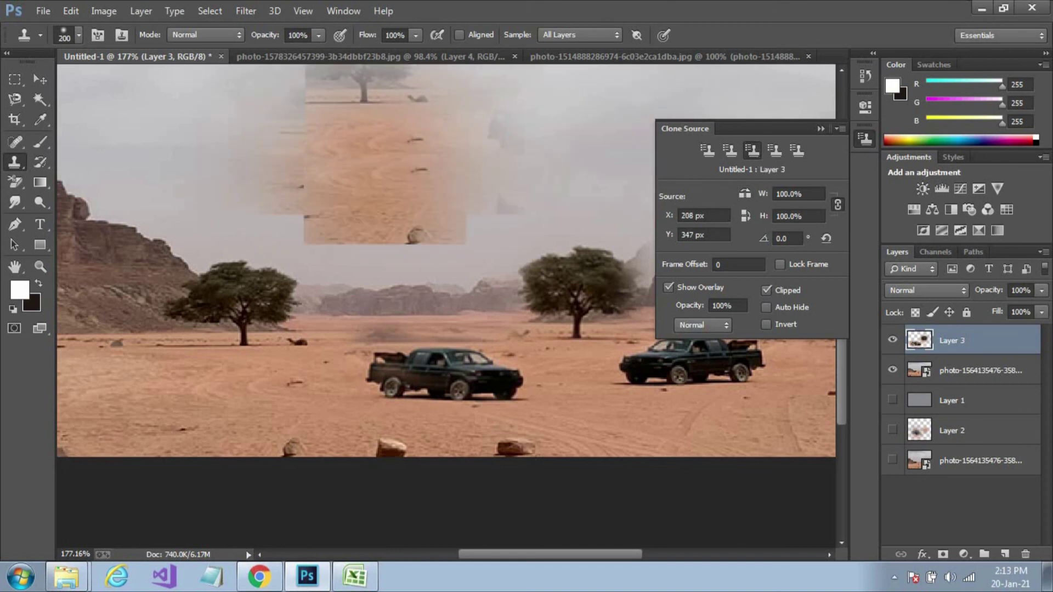
left_click(771, 155)
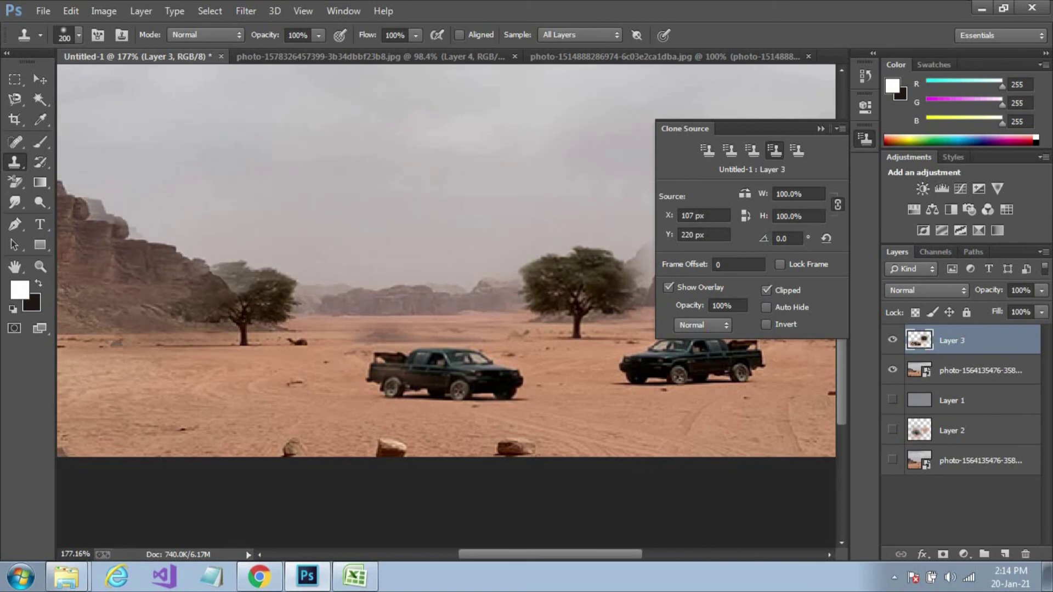
left_click(799, 153)
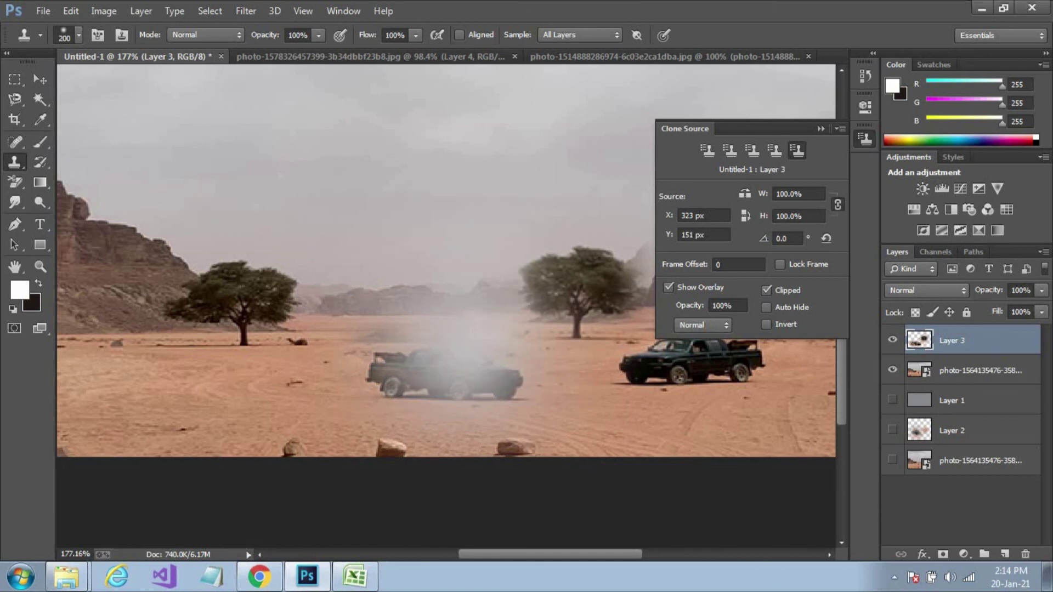
left_click(707, 149)
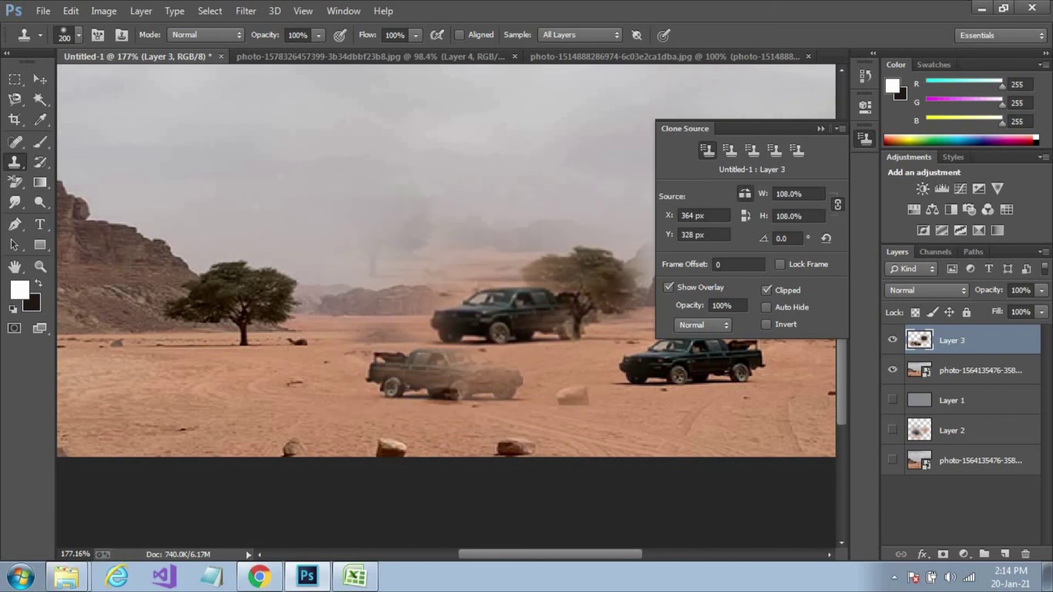
Try the vertical flip on the first clone source and reset the source's transform.
left_click(746, 217)
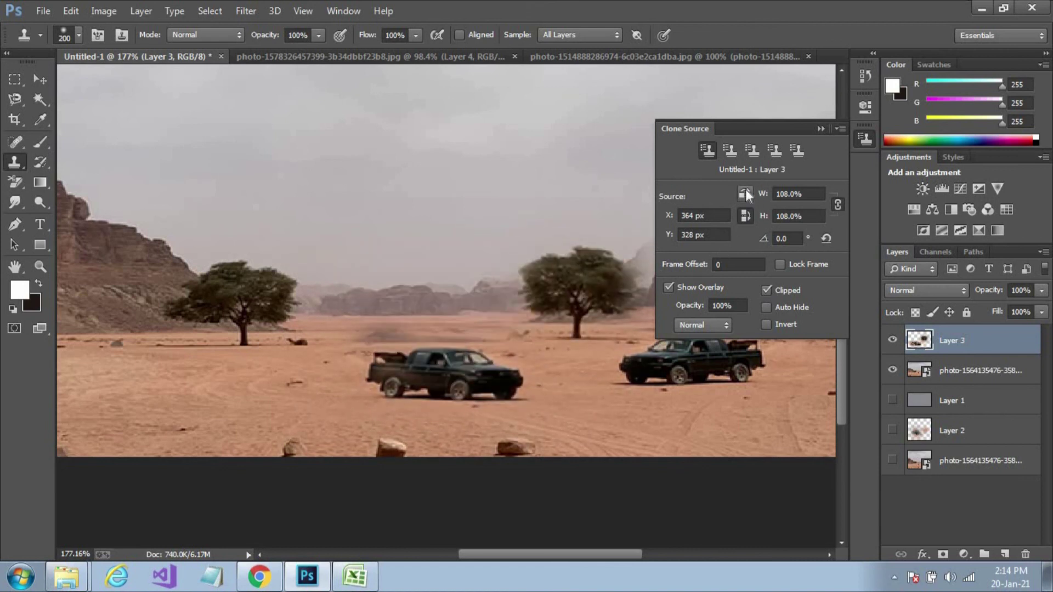
left_click(745, 216)
left_click(831, 239)
Rotate the first clone source by 0.4° to preview the overlay, and adjust the angle to 0.6°.
left_click(774, 239)
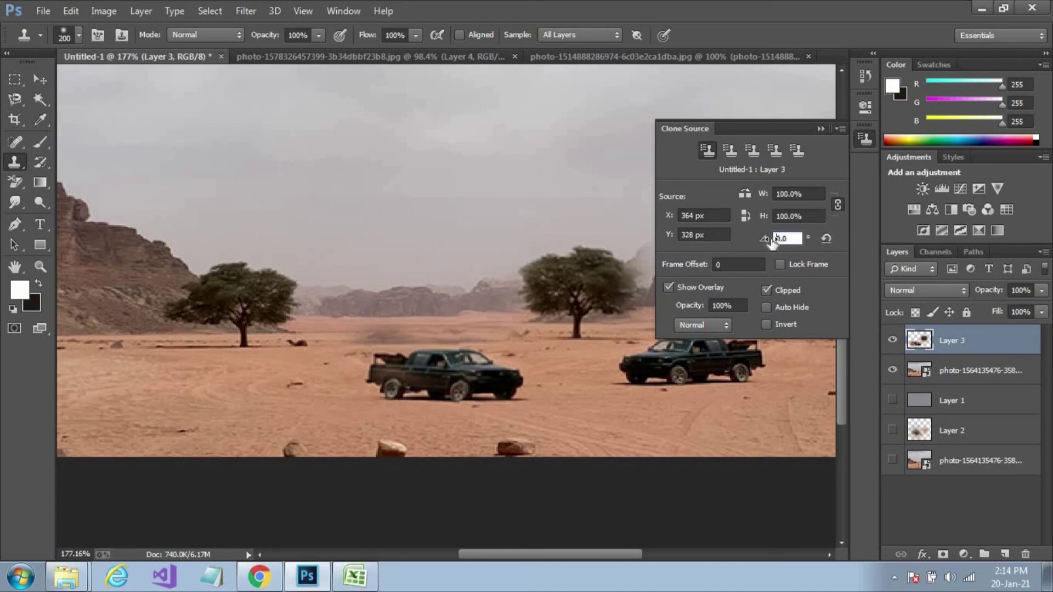
type("0.4")
key("Return")
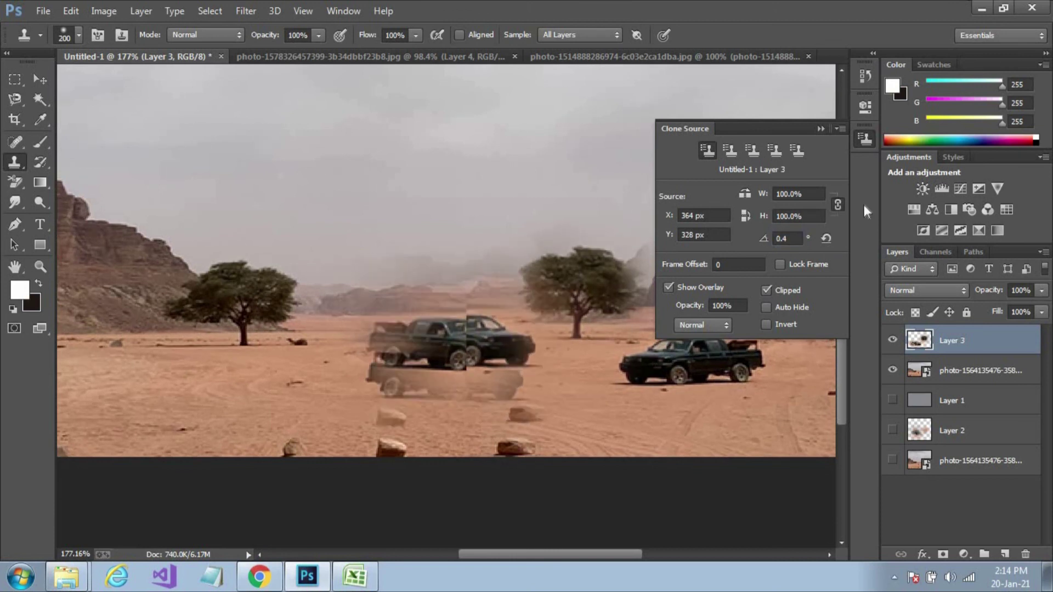
left_click_drag(770, 244, 772, 245)
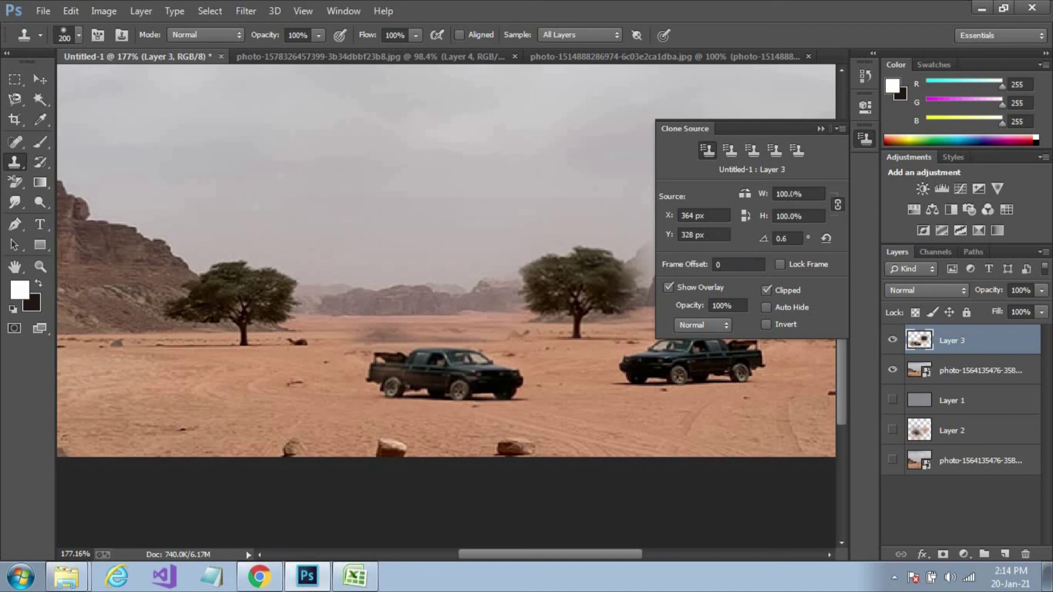
Scale the first clone source's linked width and height to 190%.
left_click(783, 194)
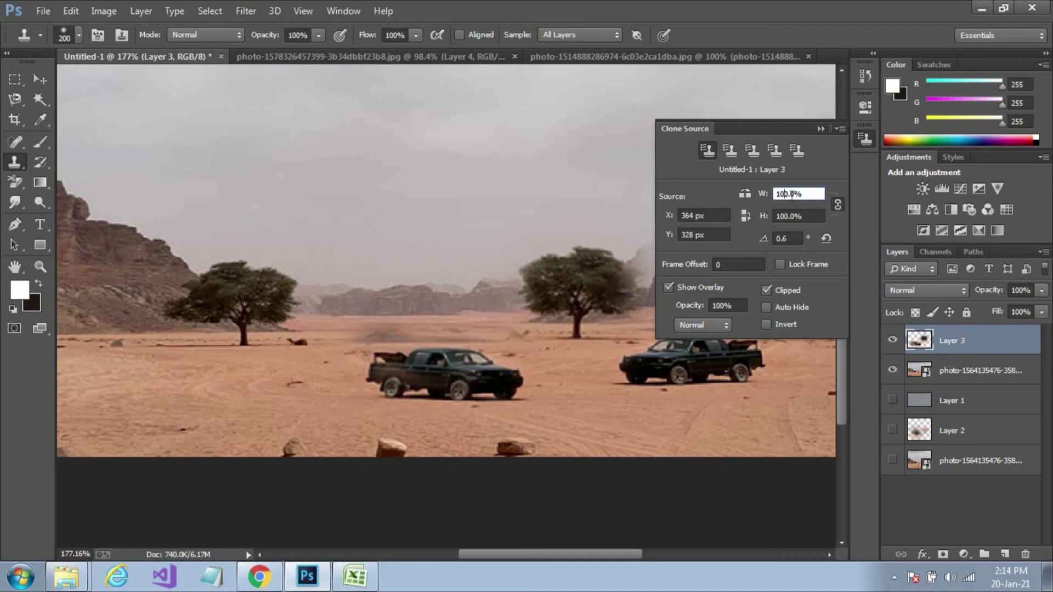
mouse_move(764, 197)
left_mouse_down()
mouse_move(905, 212)
mouse_move(812, 204)
mouse_move(836, 209)
left_mouse_up()
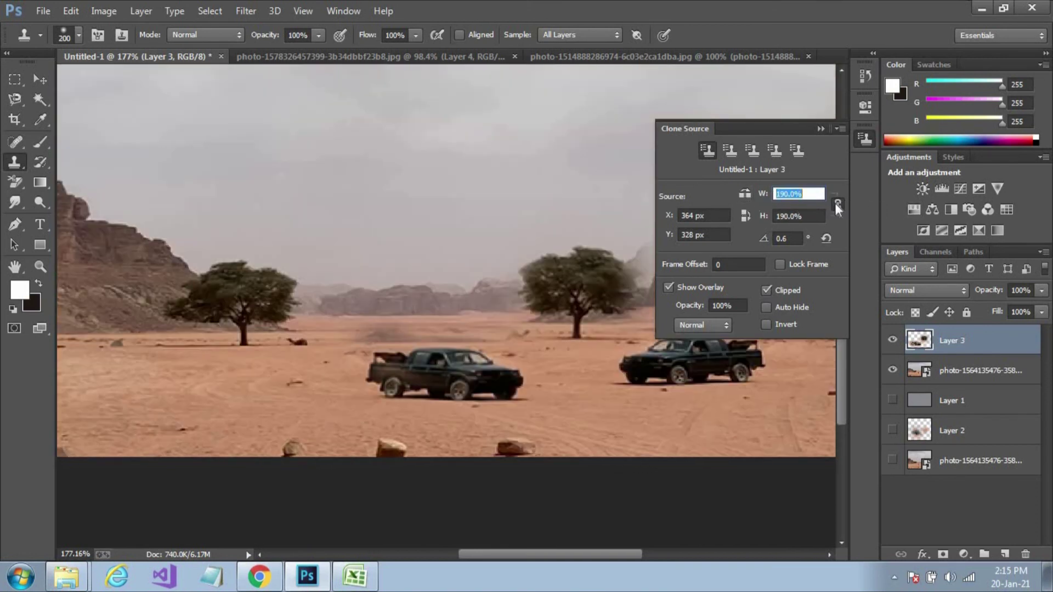